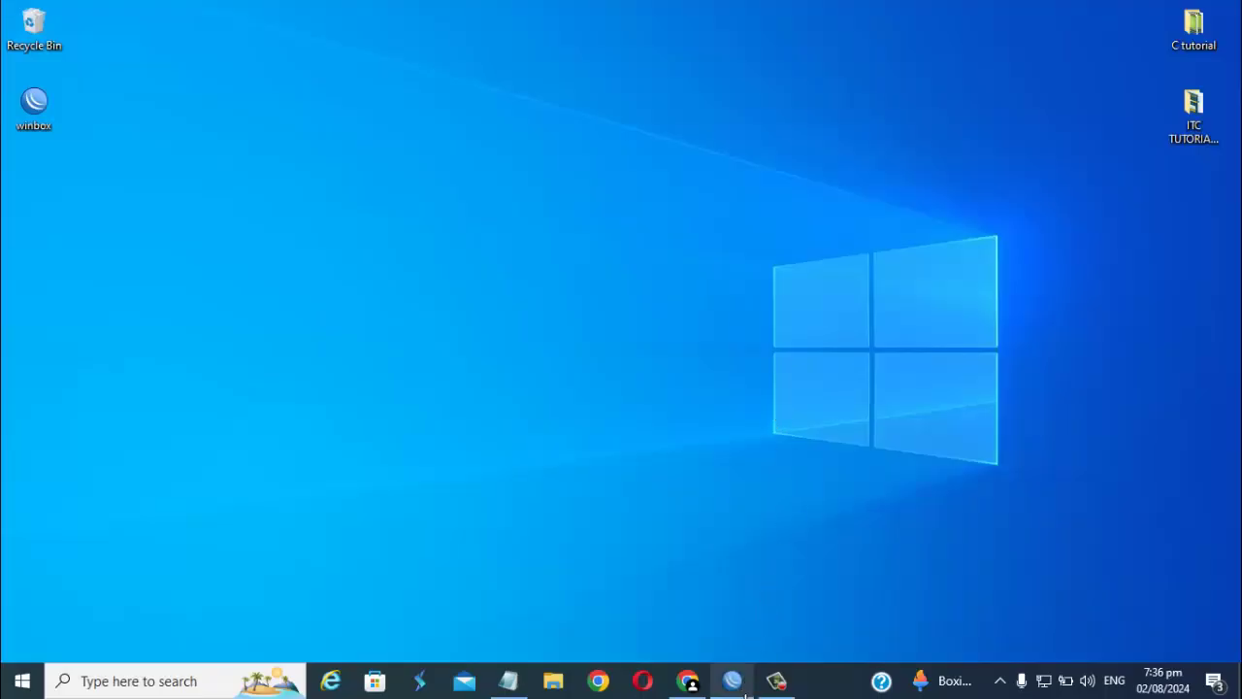
- Connect to the MikroTik at 192.168.88.1, reset its configuration and confirm the reboot
{"action": "left_click", "coordinate": [748, 695]}
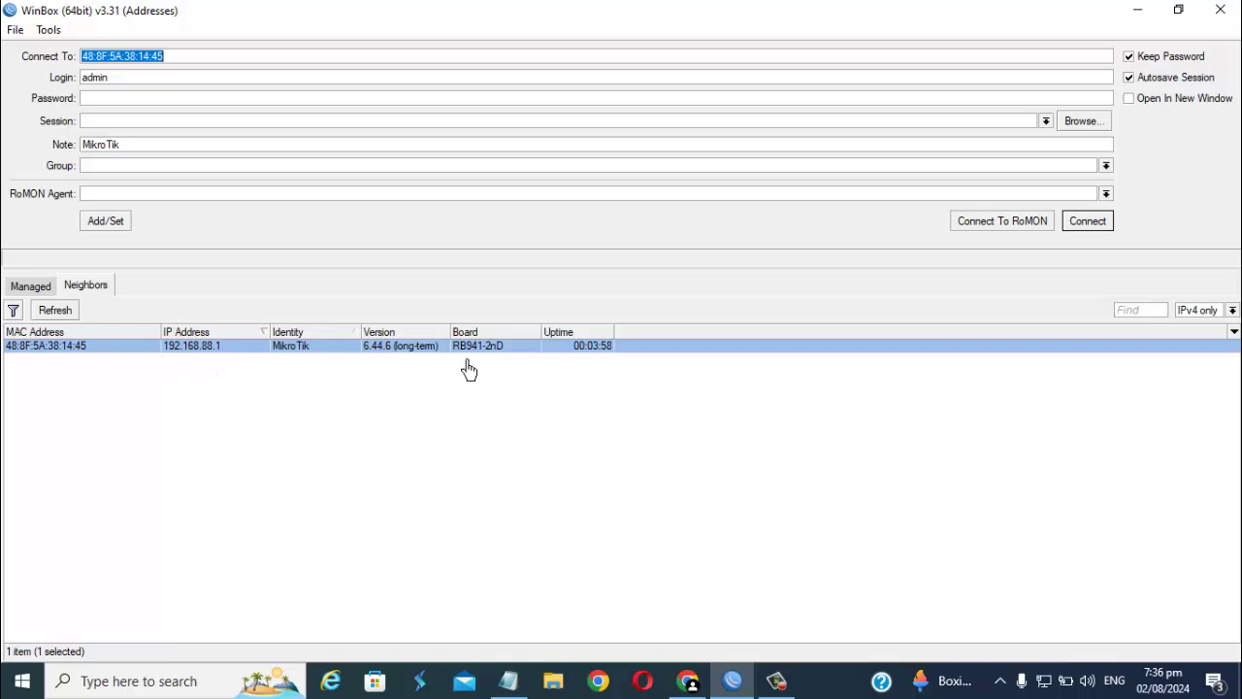
{"action": "left_click", "coordinate": [151, 349]}
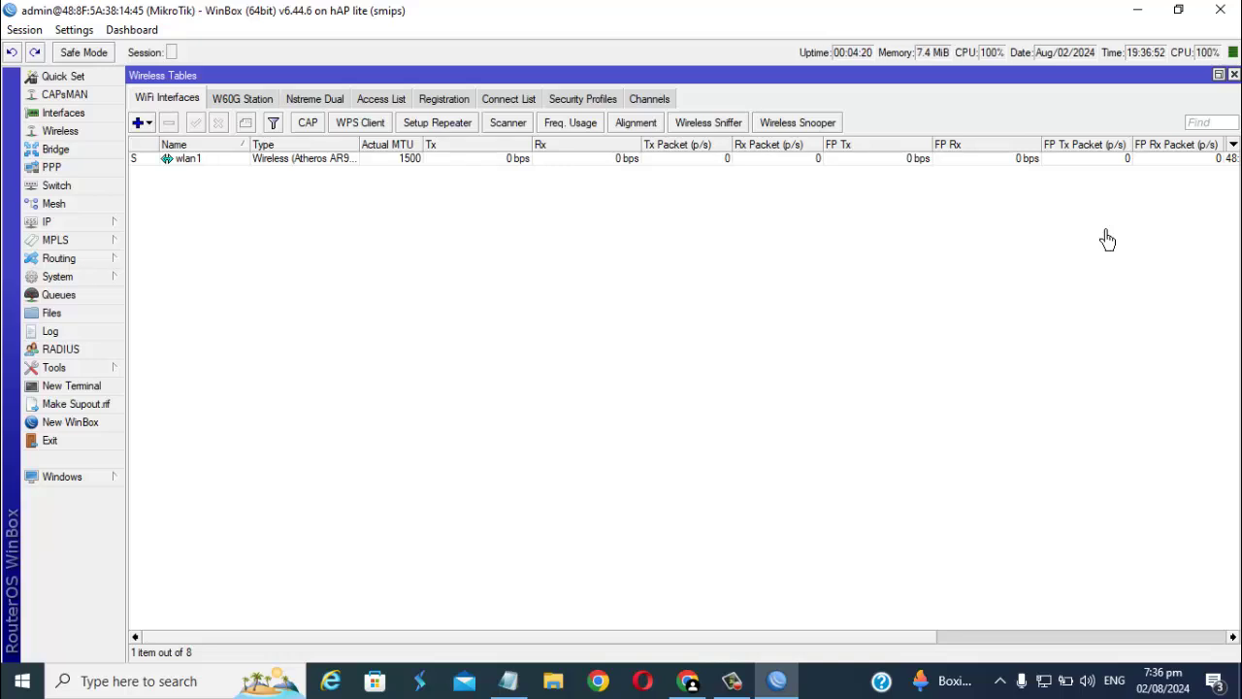
{"action": "left_click", "coordinate": [81, 288]}
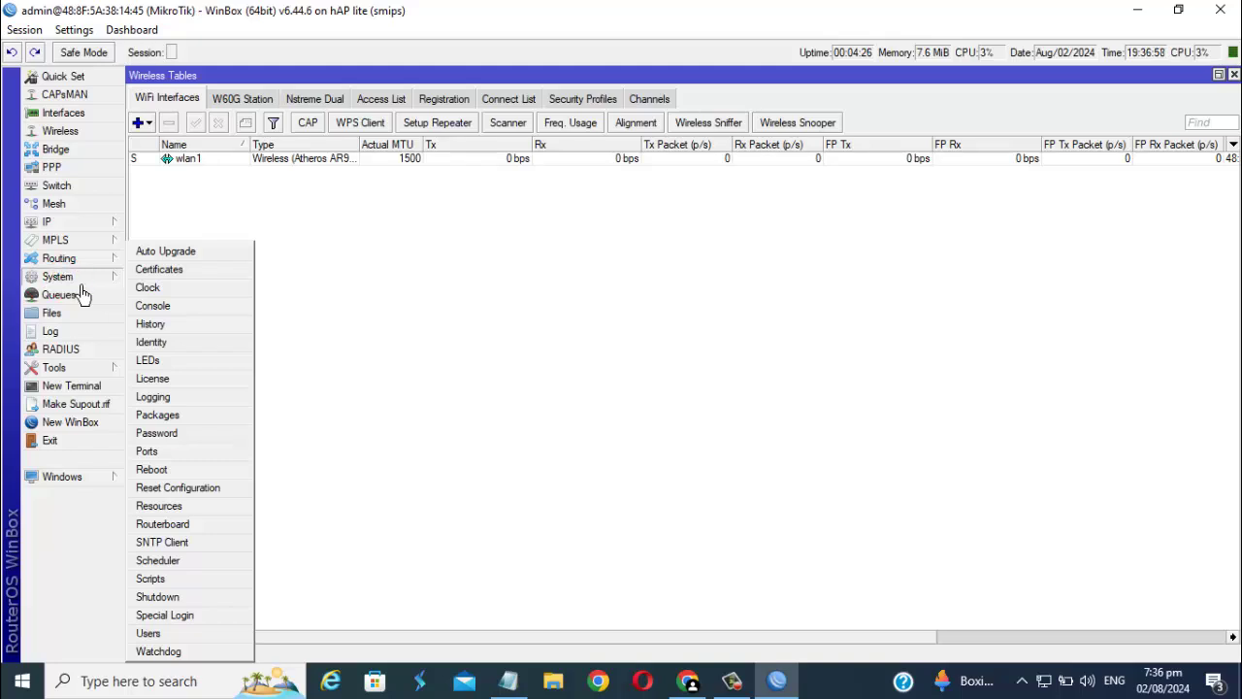
{"action": "left_click", "coordinate": [212, 491]}
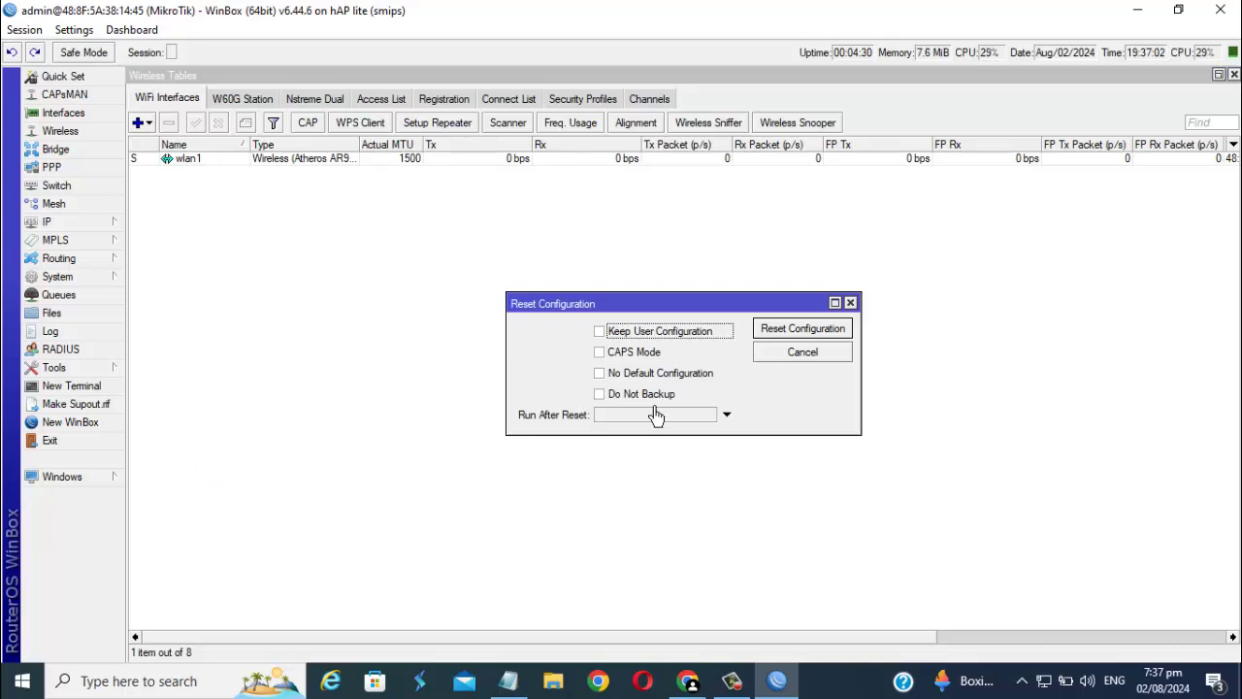
{"action": "left_click", "coordinate": [791, 335]}
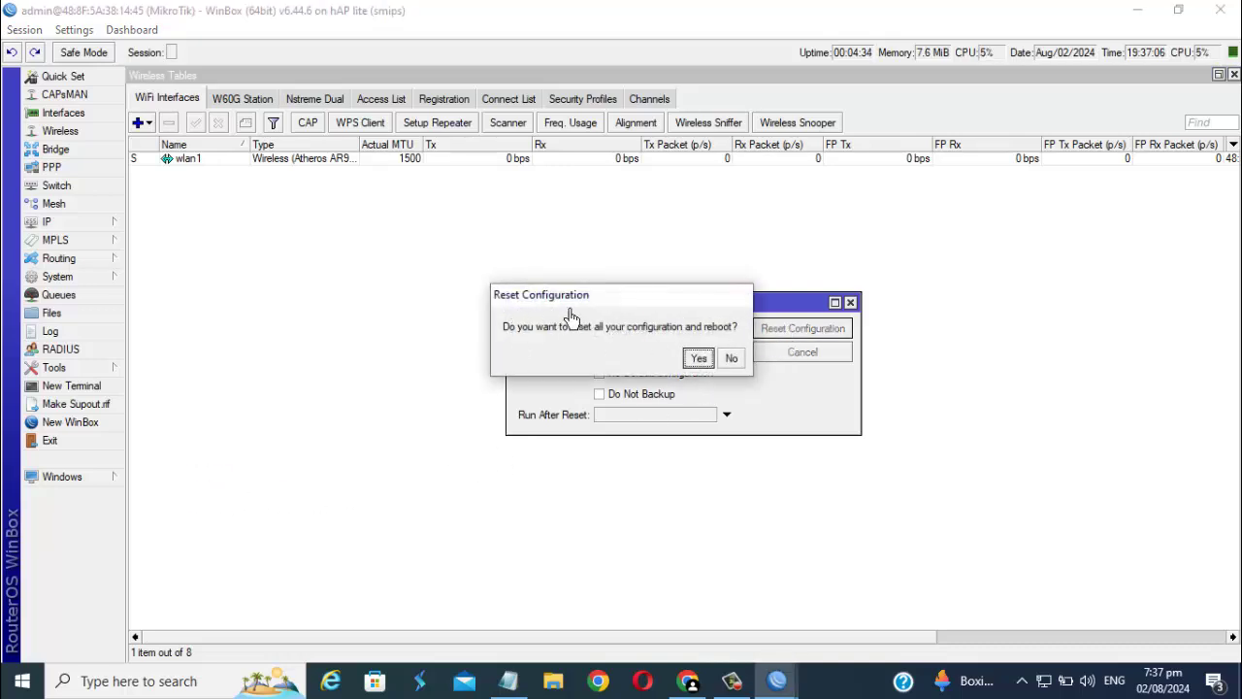
{"action": "left_click", "coordinate": [704, 361]}
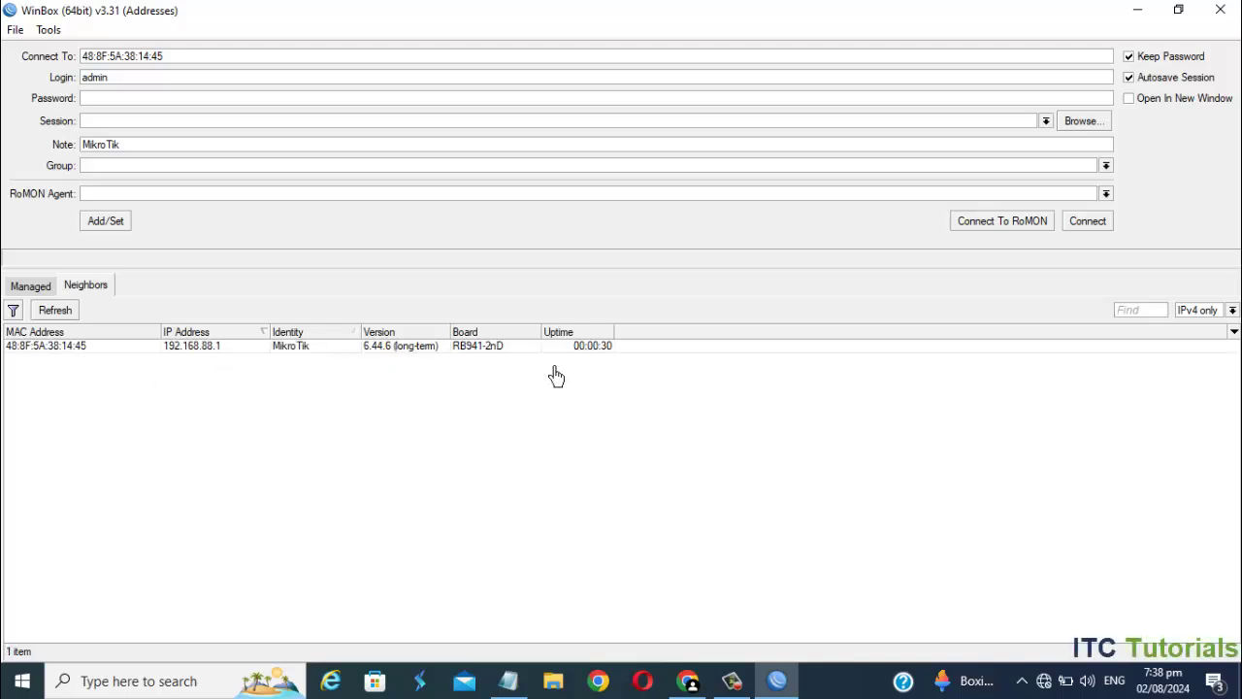
- Reconnect to the rebooted MikroTik neighbour as admin
{"action": "double_click", "coordinate": [89, 349]}
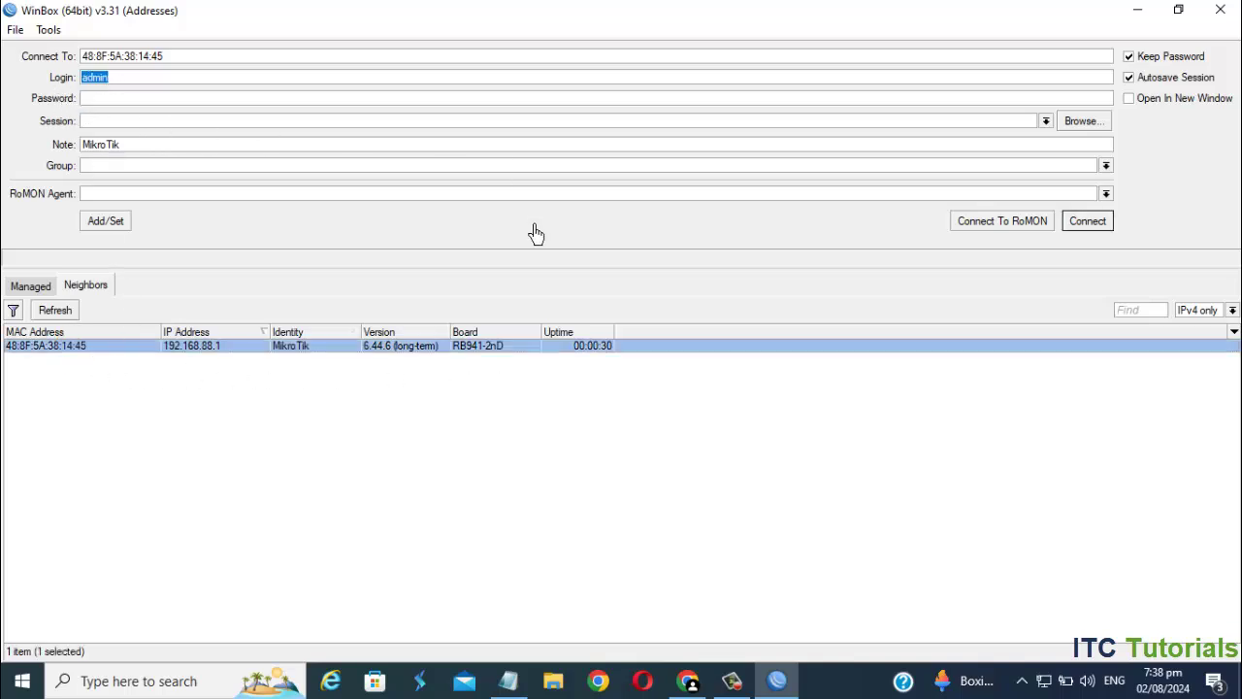
{"action": "left_click", "coordinate": [1106, 229]}
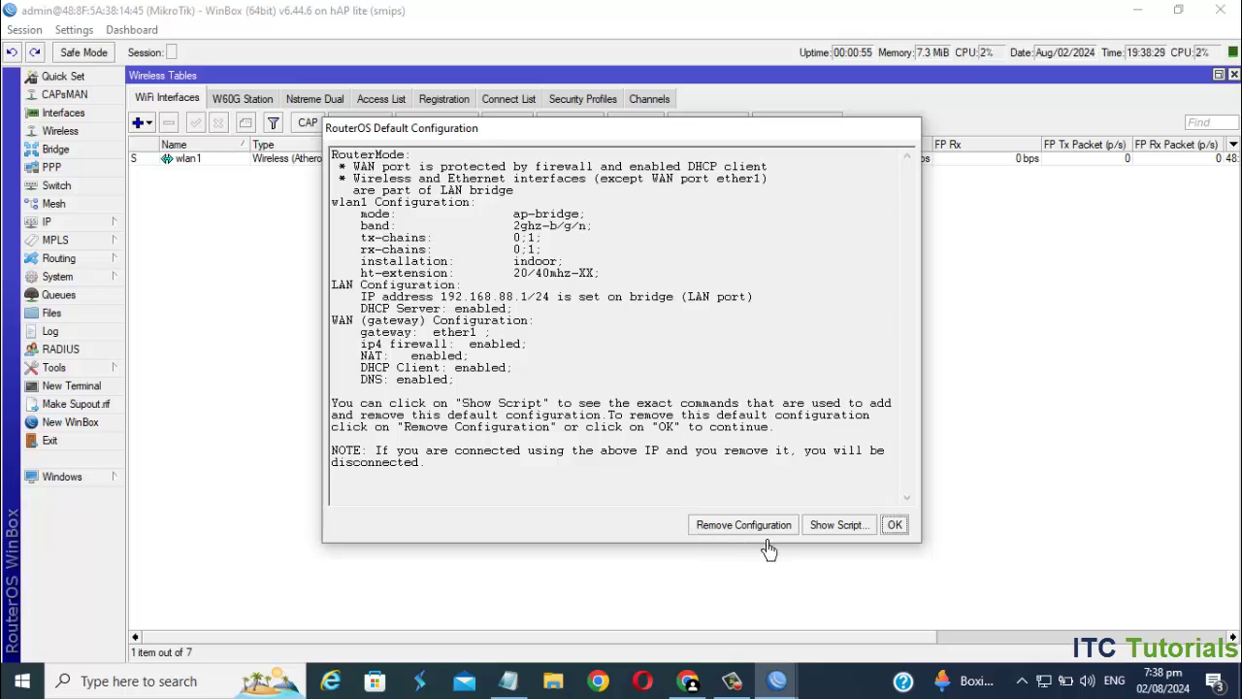
- Dismiss the default configuration notice and add a new router user in the full group
{"action": "left_click", "coordinate": [906, 531]}
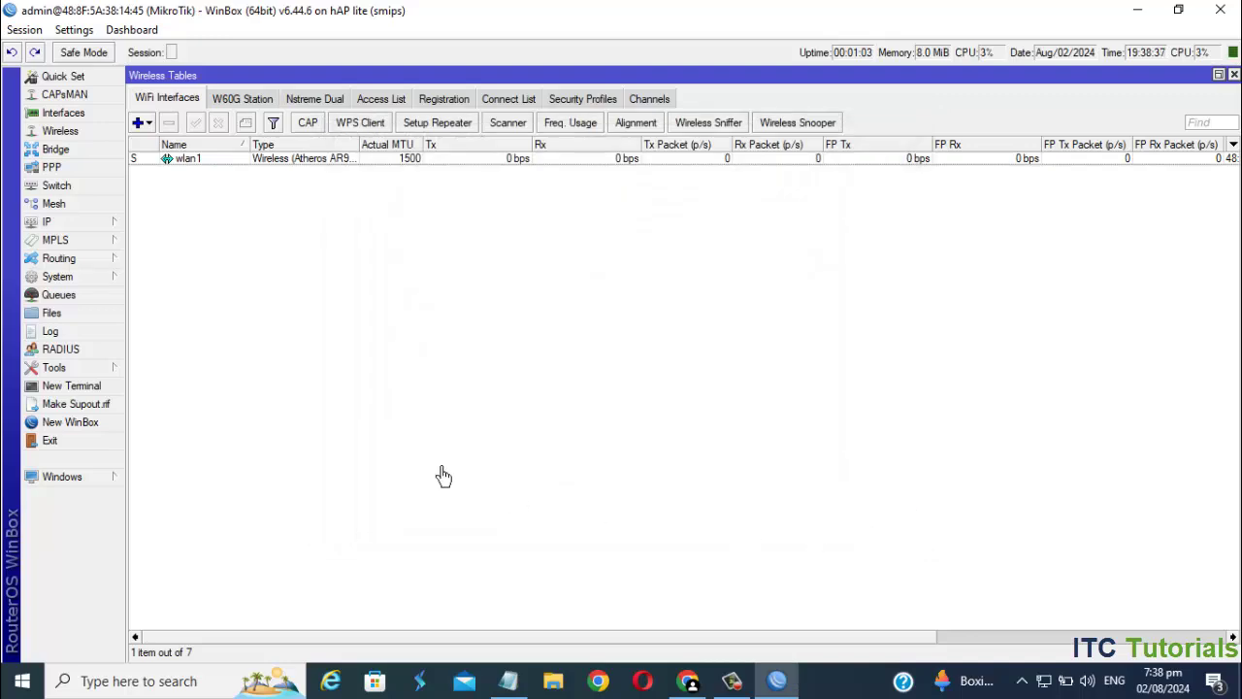
{"action": "left_click", "coordinate": [85, 283]}
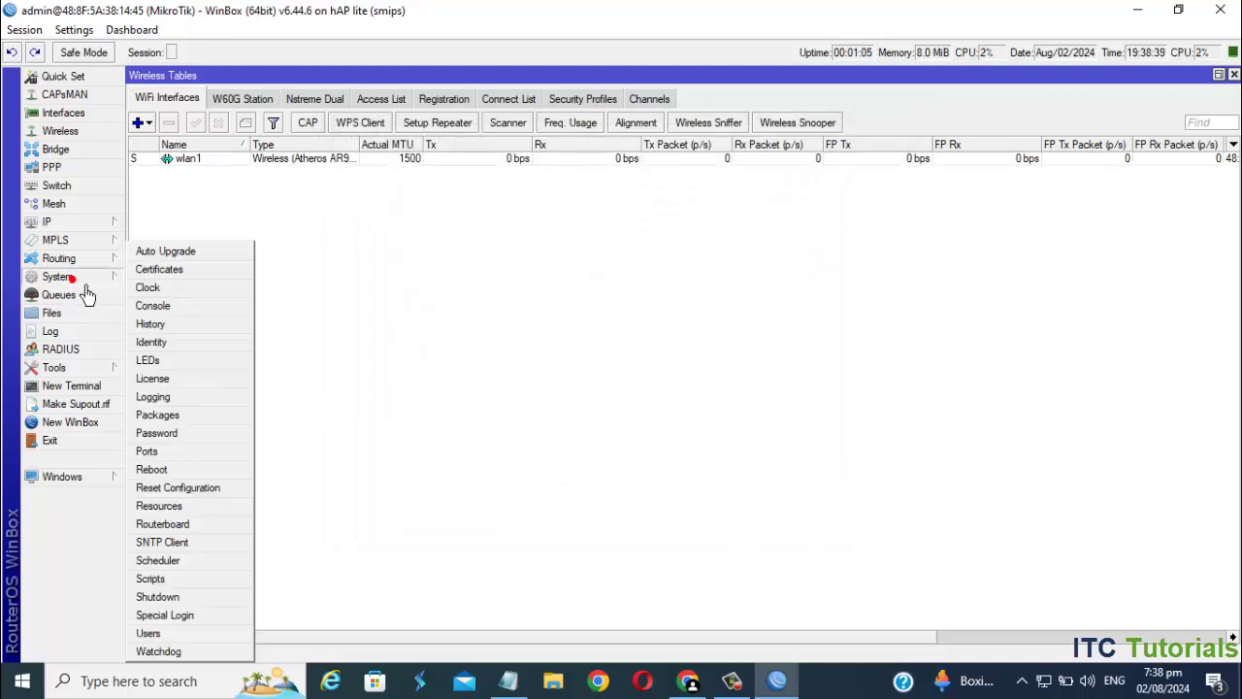
{"action": "left_click", "coordinate": [178, 636]}
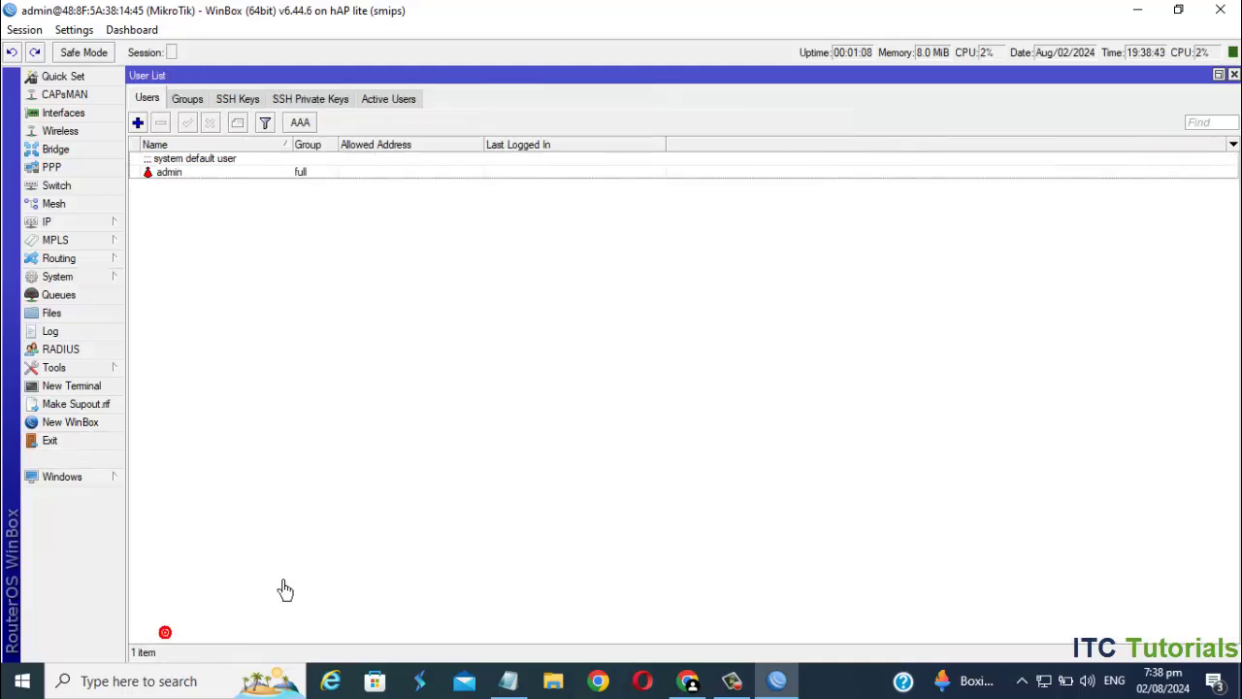
{"action": "left_click", "coordinate": [138, 124]}
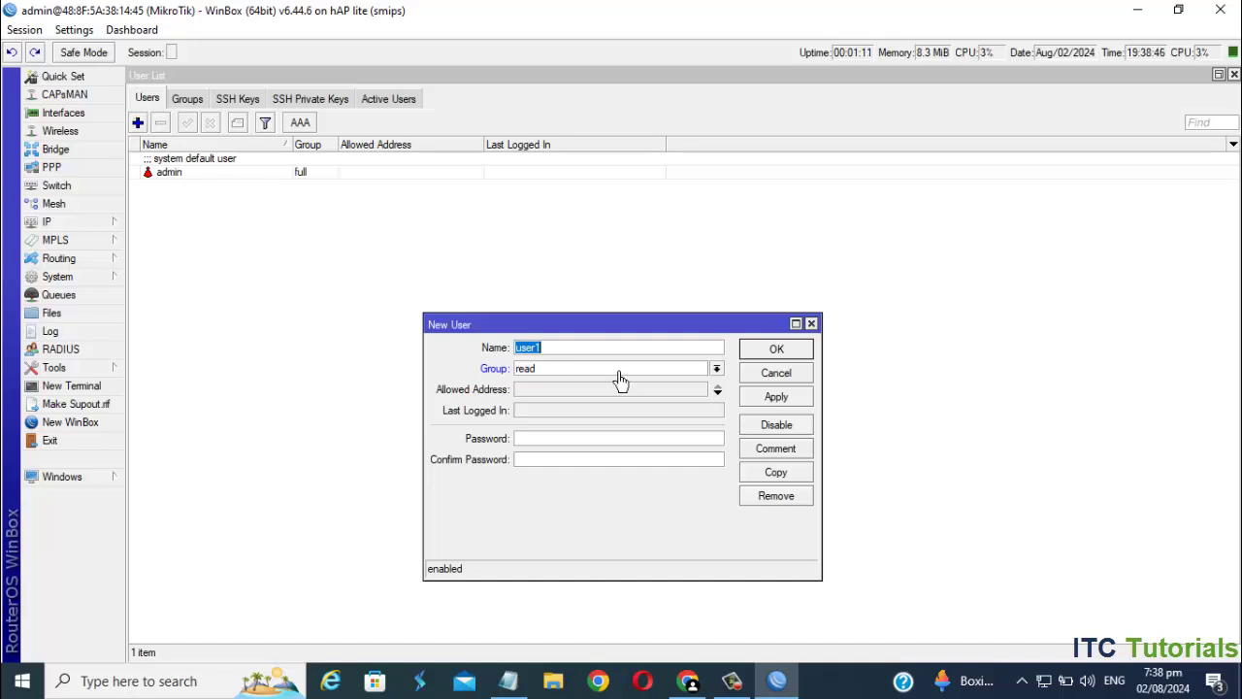
{"action": "key", "text": "ctrl+a"}
{"action": "key", "text": "ctrl+c"}
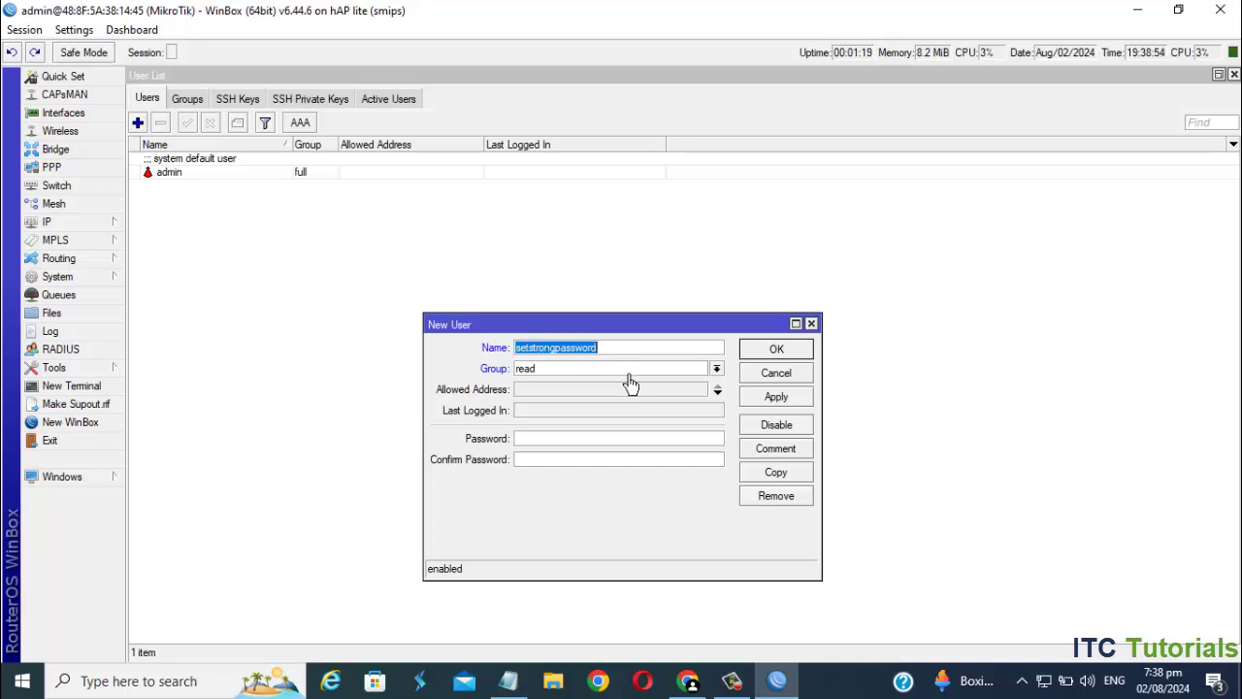
{"action": "left_click", "coordinate": [716, 369]}
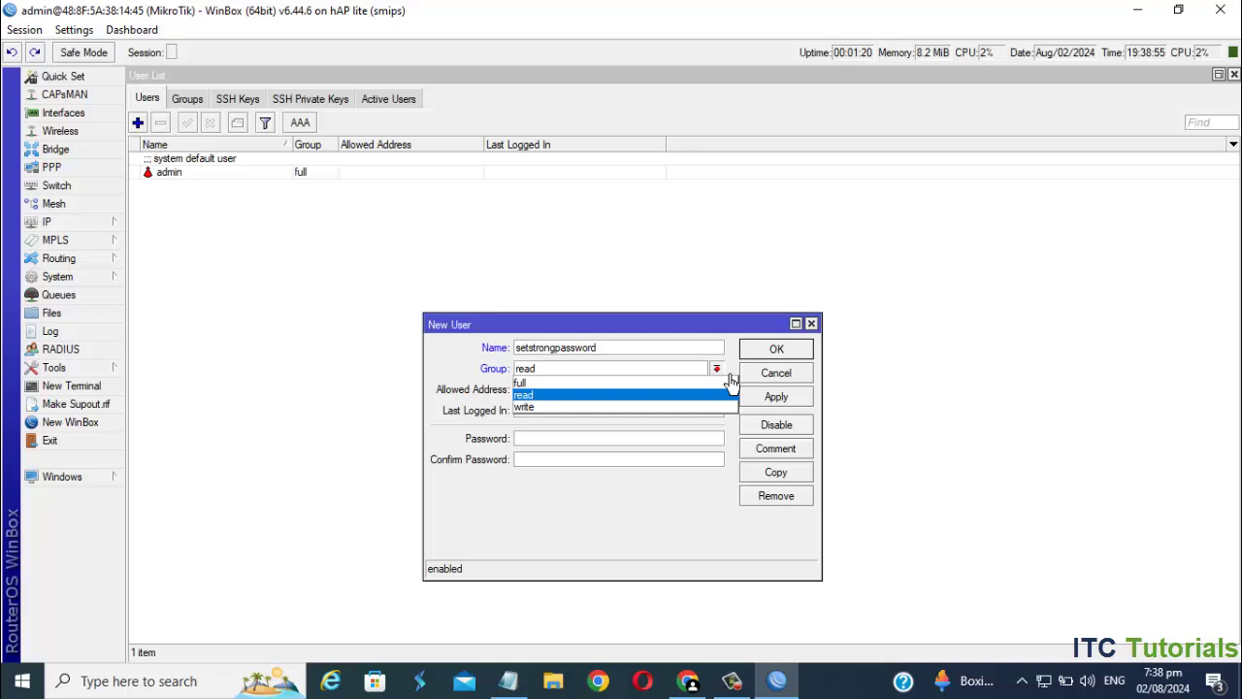
{"action": "left_click", "coordinate": [574, 384]}
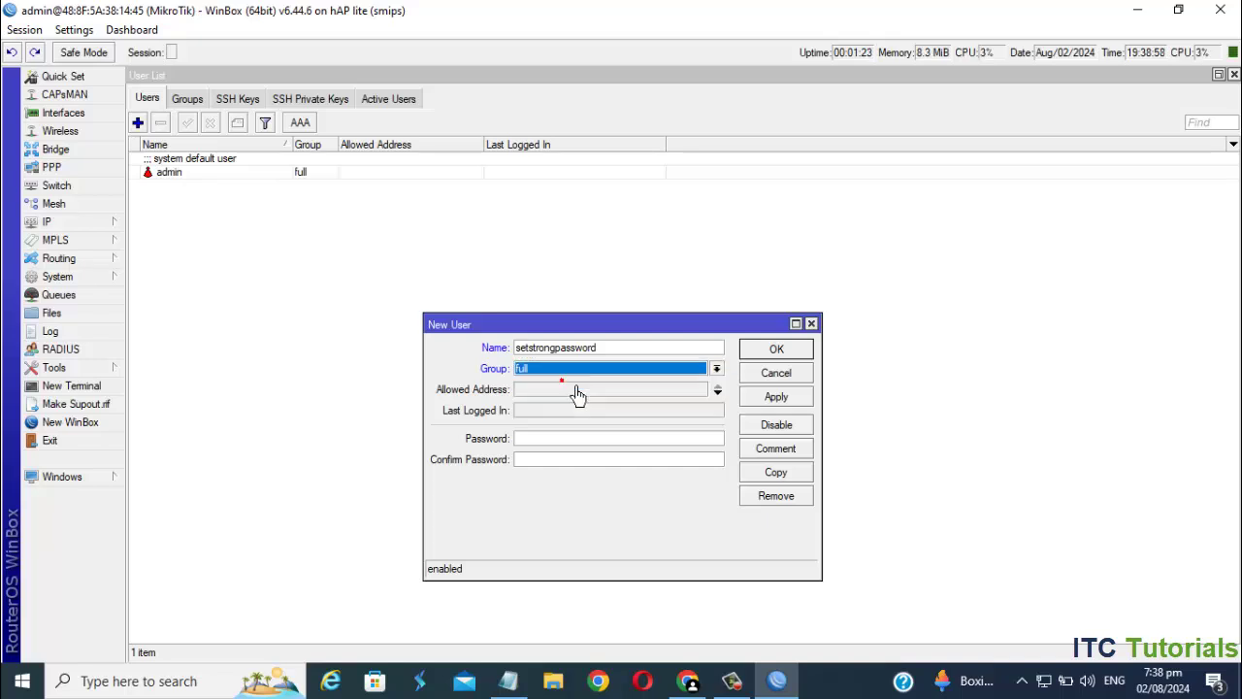
- Give the new user a password, save it, and delete the default admin user
{"action": "left_click", "coordinate": [557, 441]}
{"action": "key", "text": "ctrl+v"}
{"action": "key", "text": "ctrl+v"}
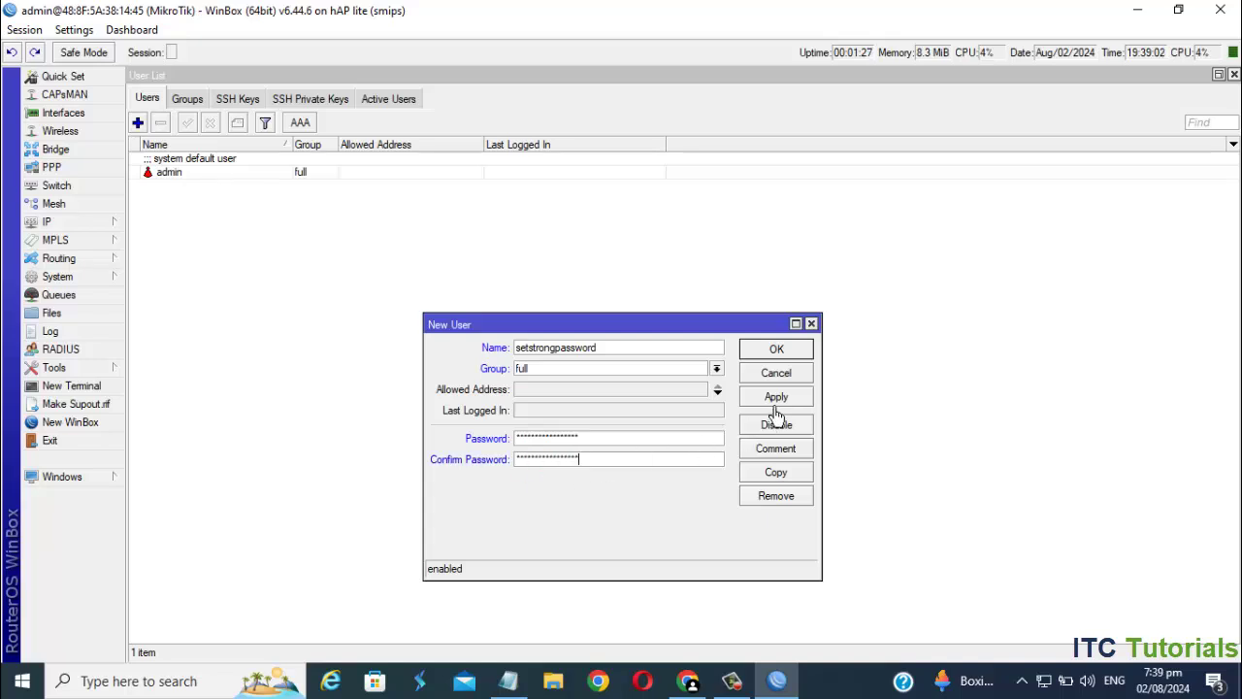
{"action": "left_click", "coordinate": [775, 402]}
{"action": "left_click", "coordinate": [778, 351]}
{"action": "left_click", "coordinate": [180, 172]}
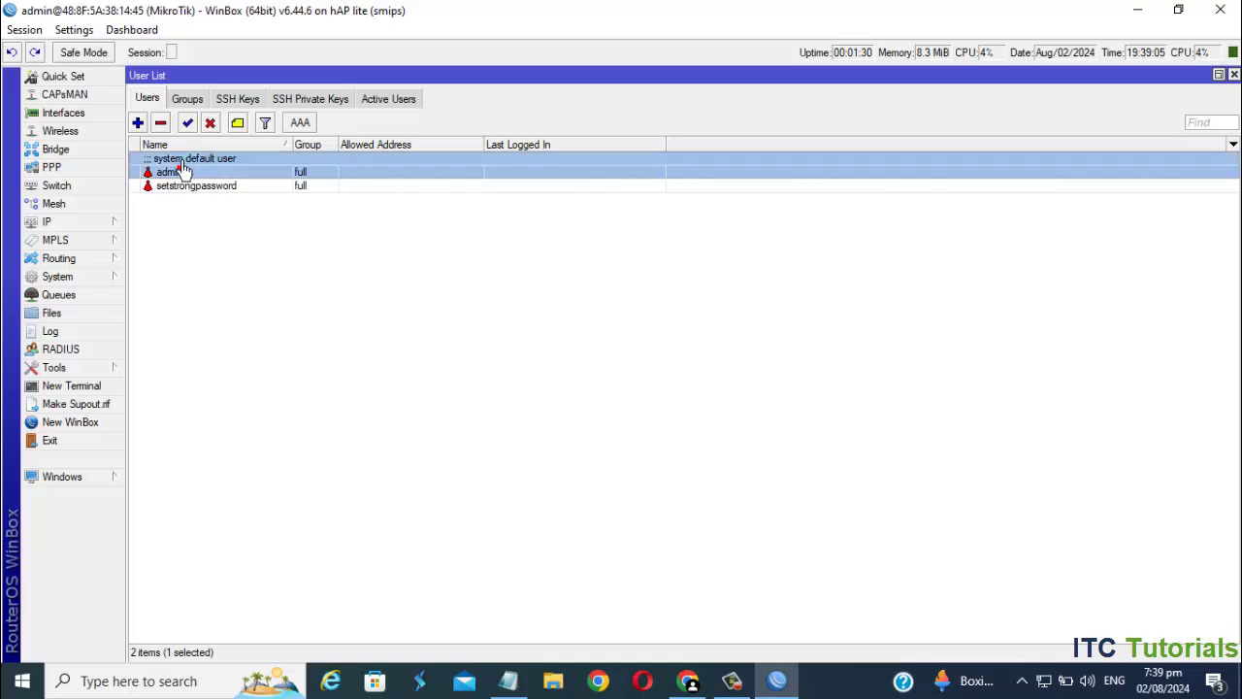
{"action": "left_click", "coordinate": [163, 125]}
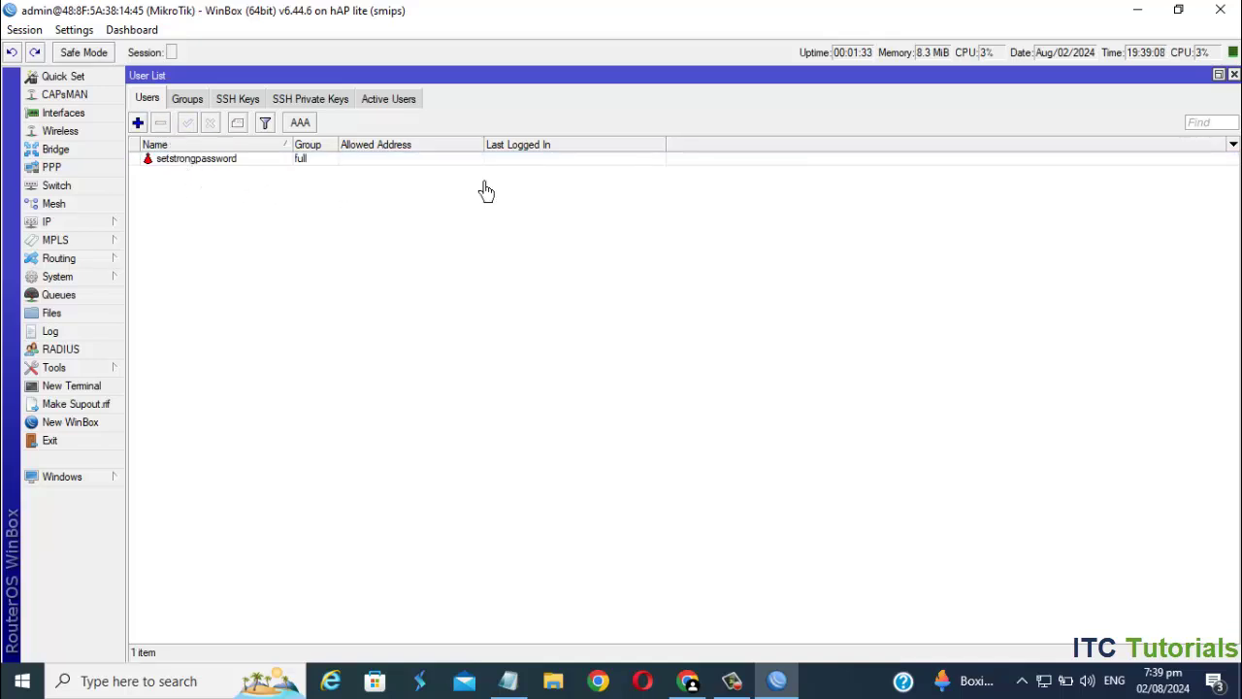
- Restart WinBox and log into the router with the new user's login and password
{"action": "left_click", "coordinate": [1220, 10]}
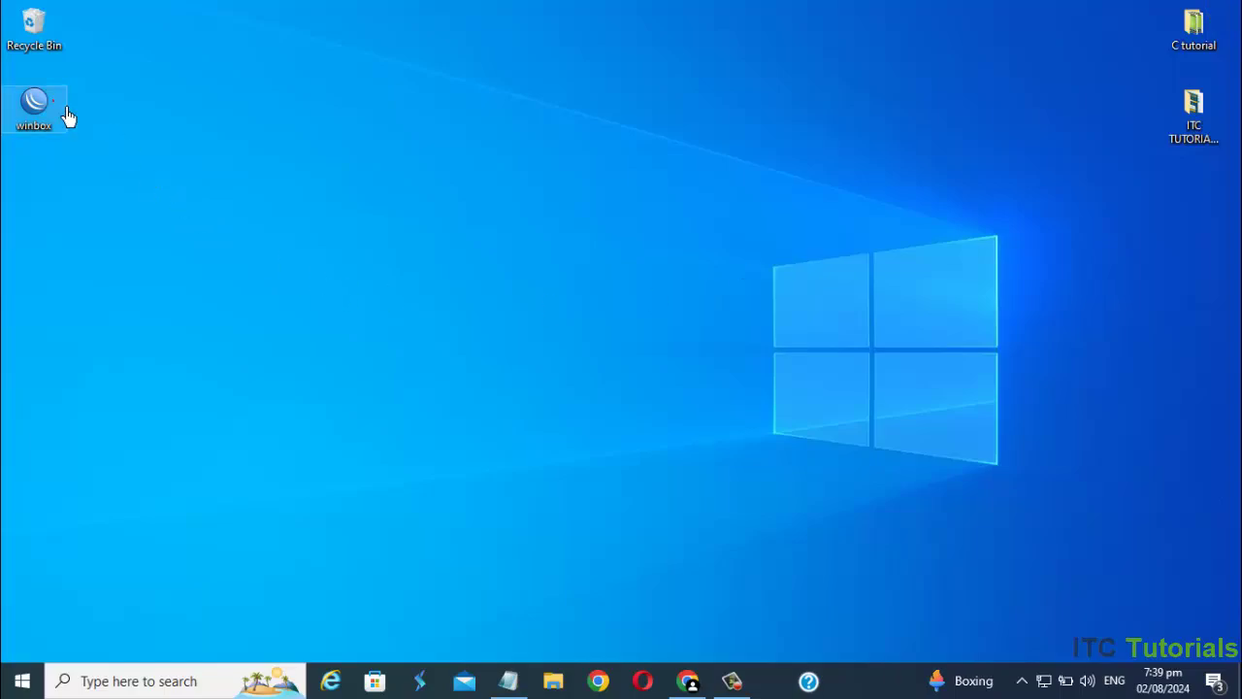
{"action": "double_click", "coordinate": [34, 107]}
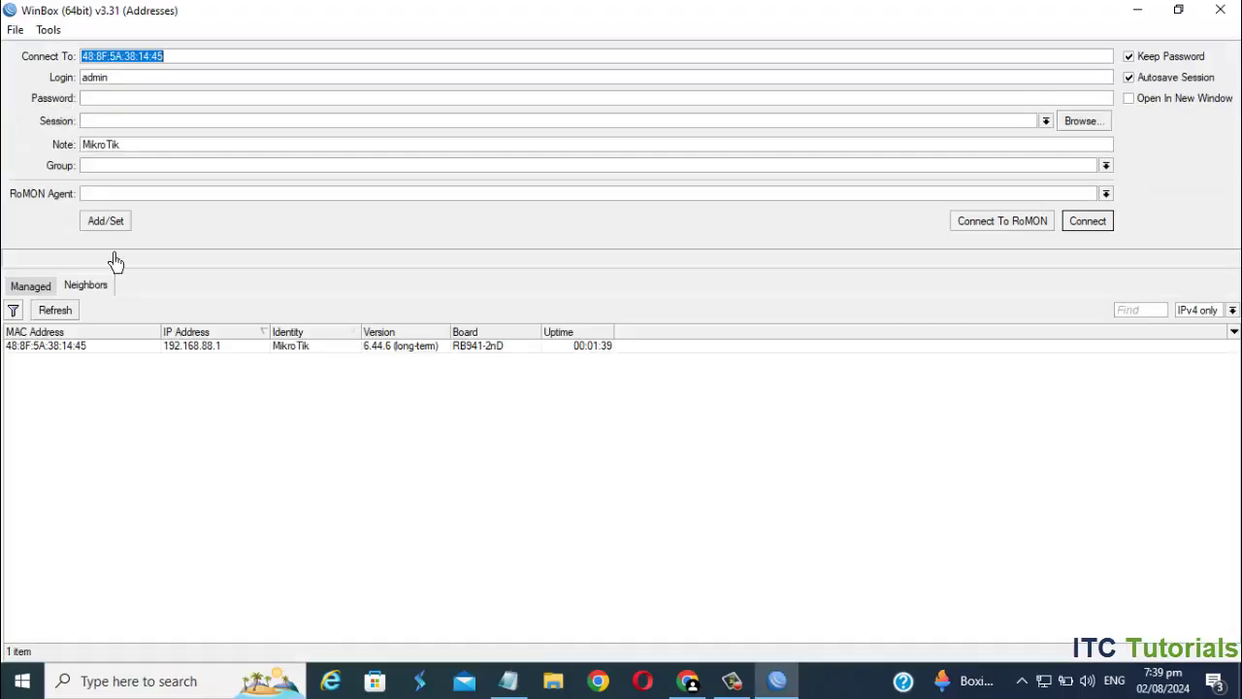
{"action": "left_click", "coordinate": [113, 351]}
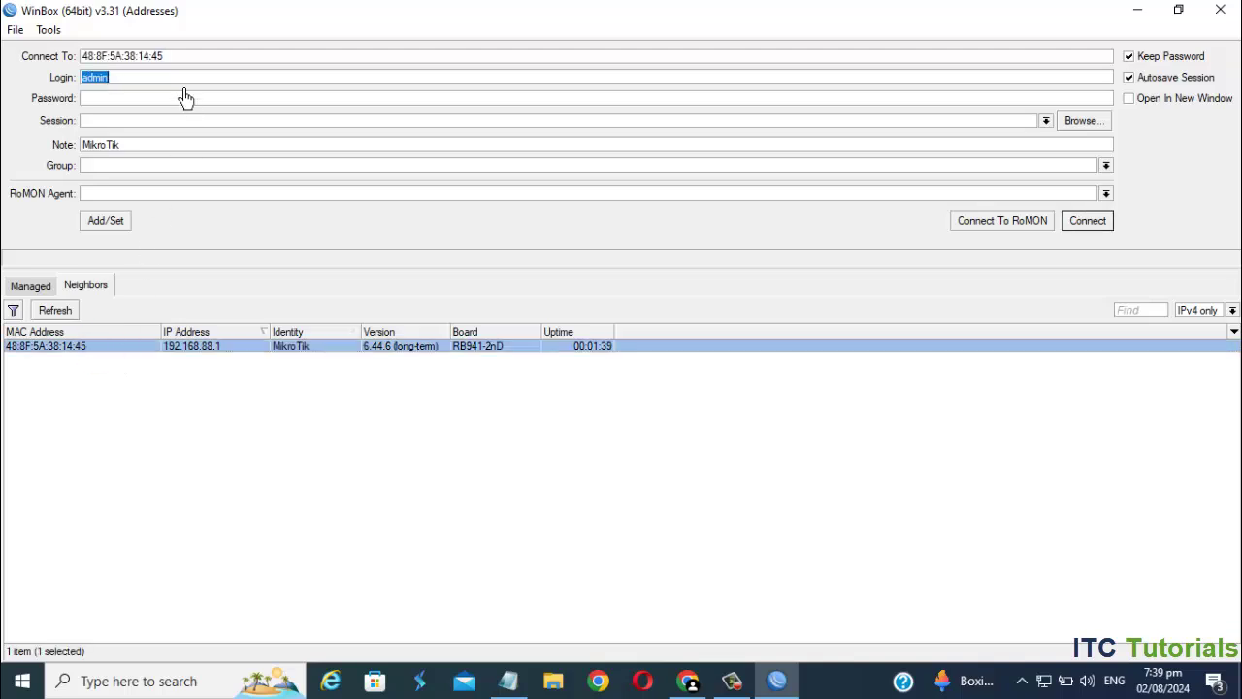
{"action": "key", "text": "ctrl+v"}
{"action": "left_click", "coordinate": [134, 103]}
{"action": "key", "text": "ctrl+v"}
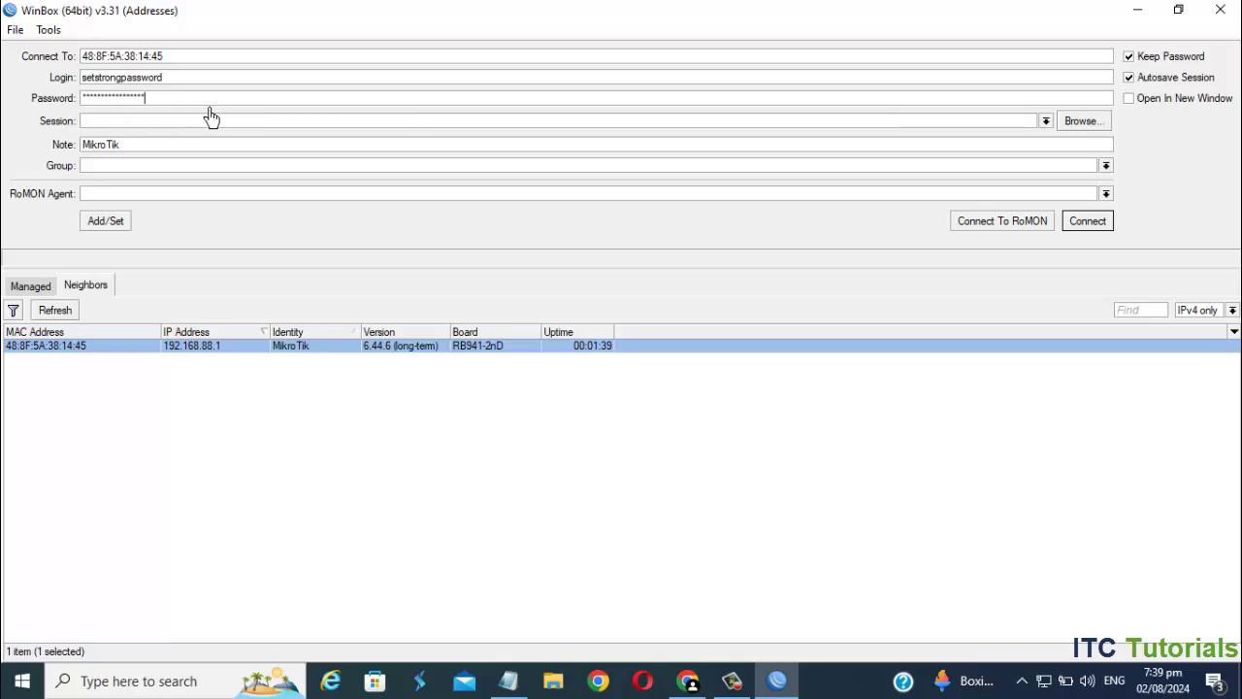
{"action": "left_click", "coordinate": [1101, 224]}
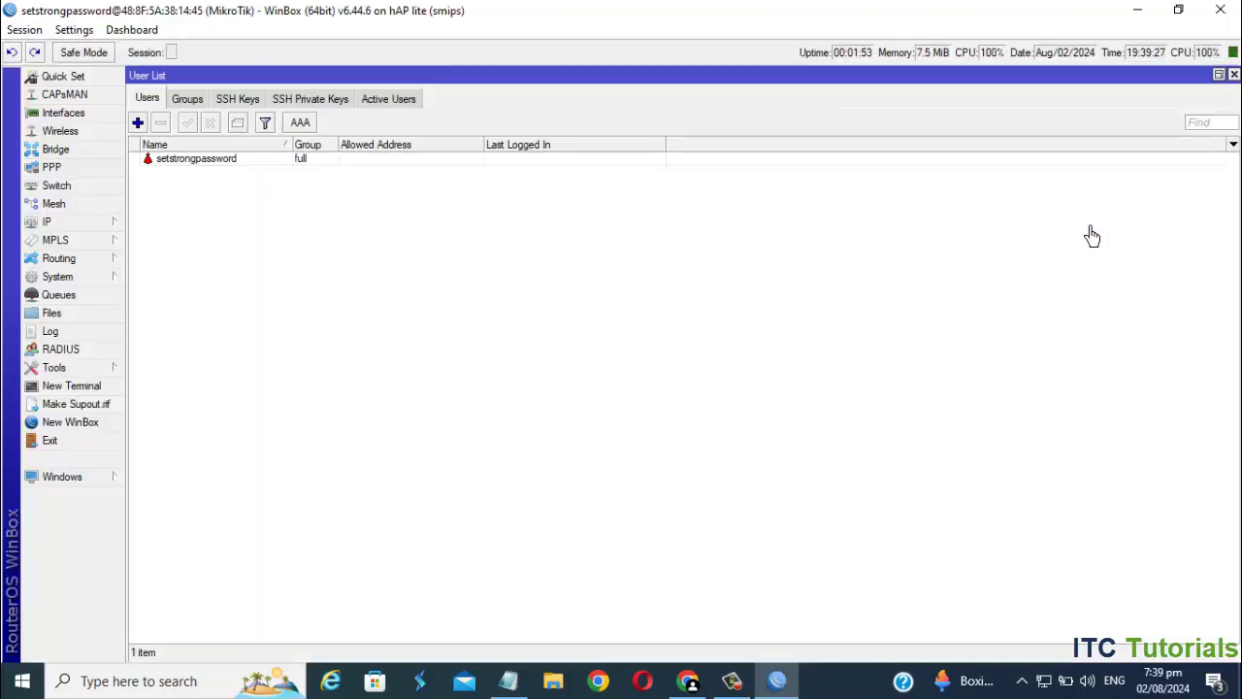
- Create a bridge named bridge-PPPoE and select it in the bridge list
{"action": "left_click", "coordinate": [76, 157]}
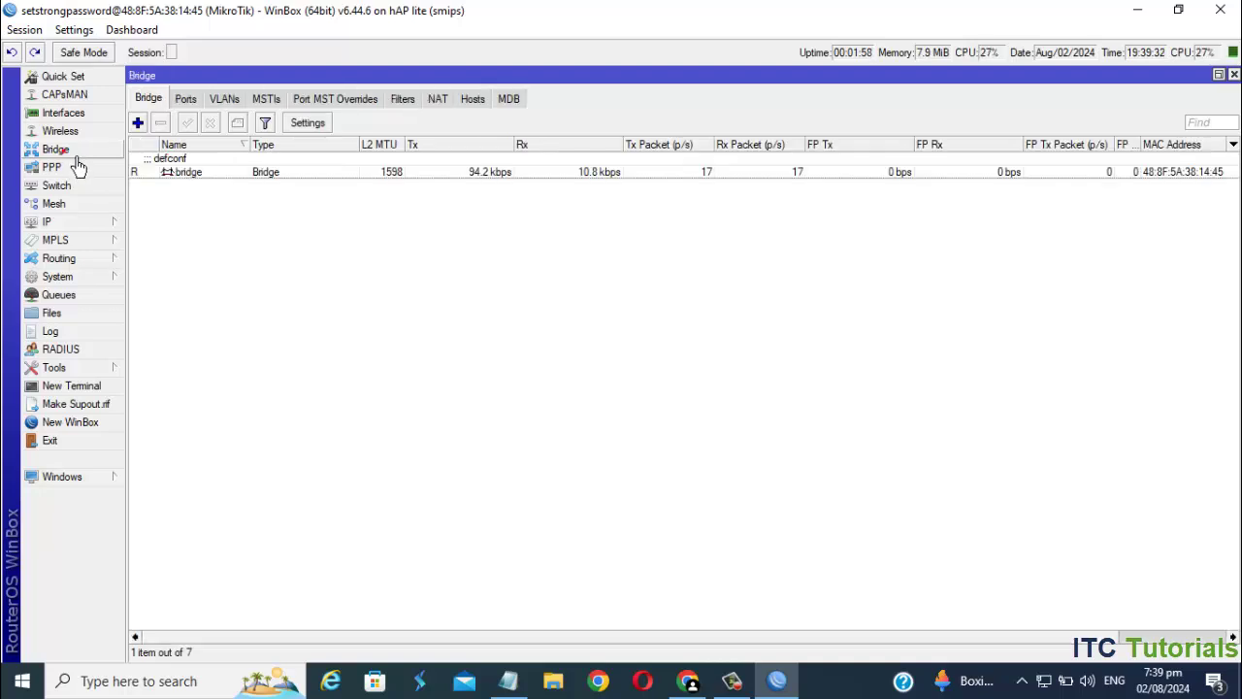
{"action": "left_click", "coordinate": [139, 123]}
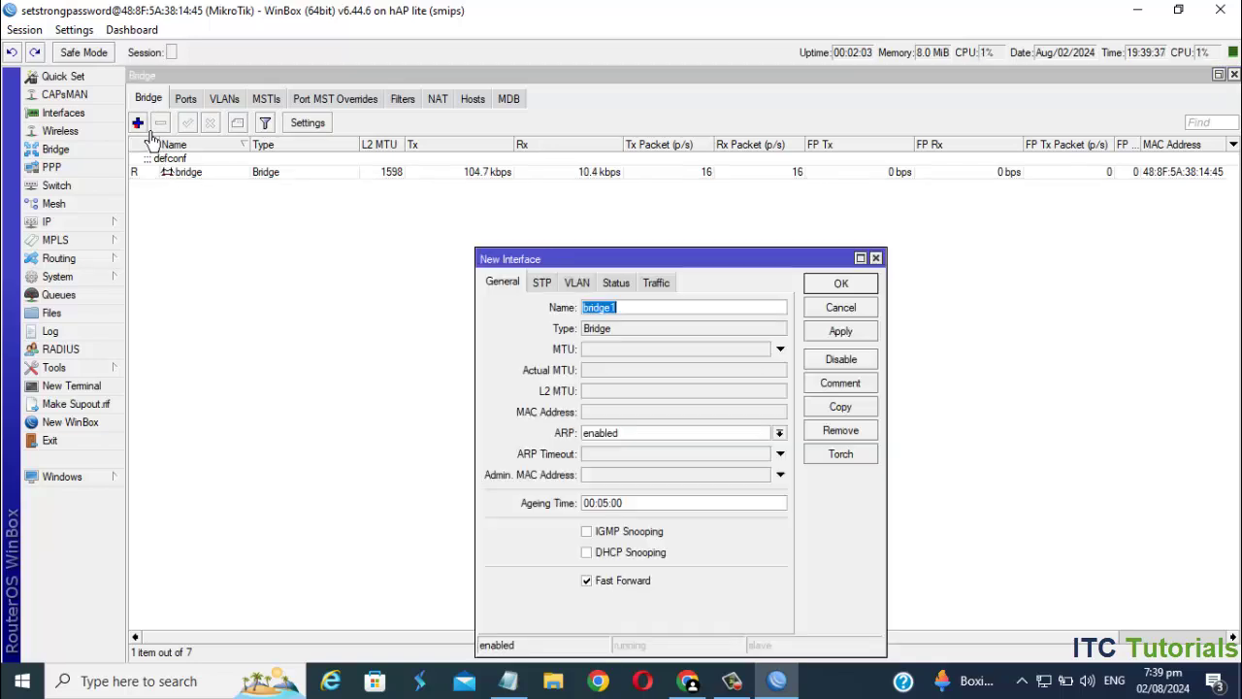
{"action": "left_click", "coordinate": [643, 309]}
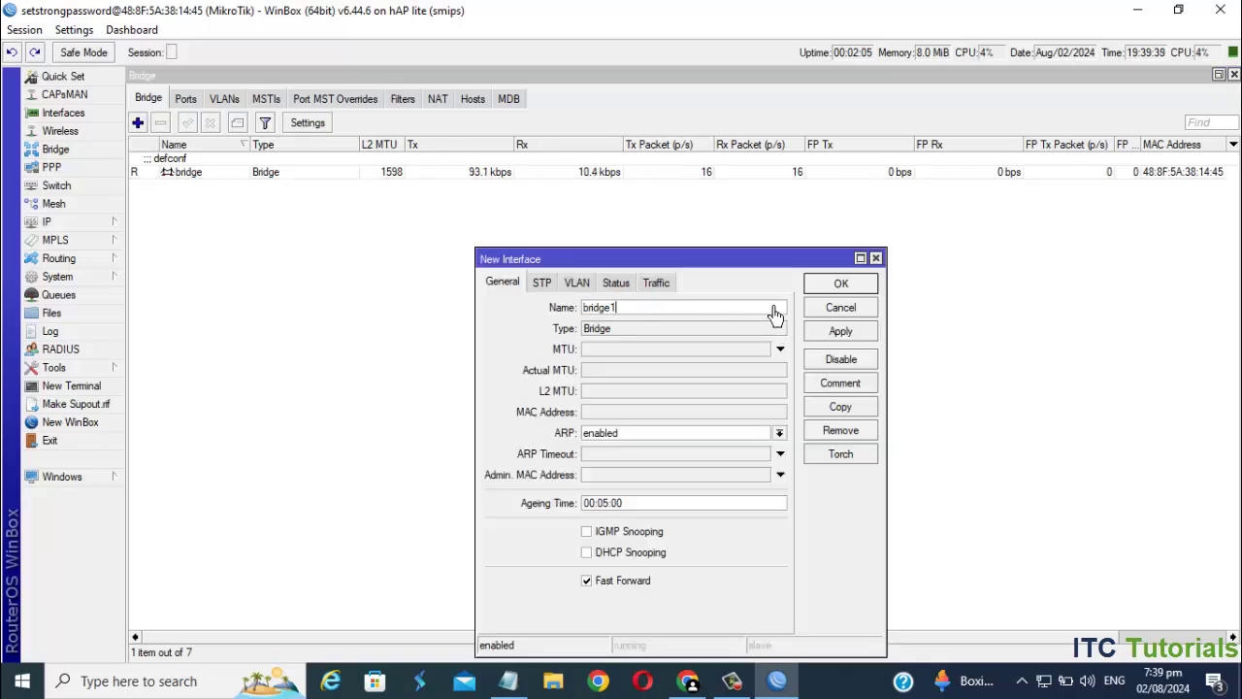
{"action": "key", "text": "BackSpace"}
{"action": "type", "text": "PPPoE"}
{"action": "left_click", "coordinate": [858, 344]}
{"action": "left_click", "coordinate": [858, 290]}
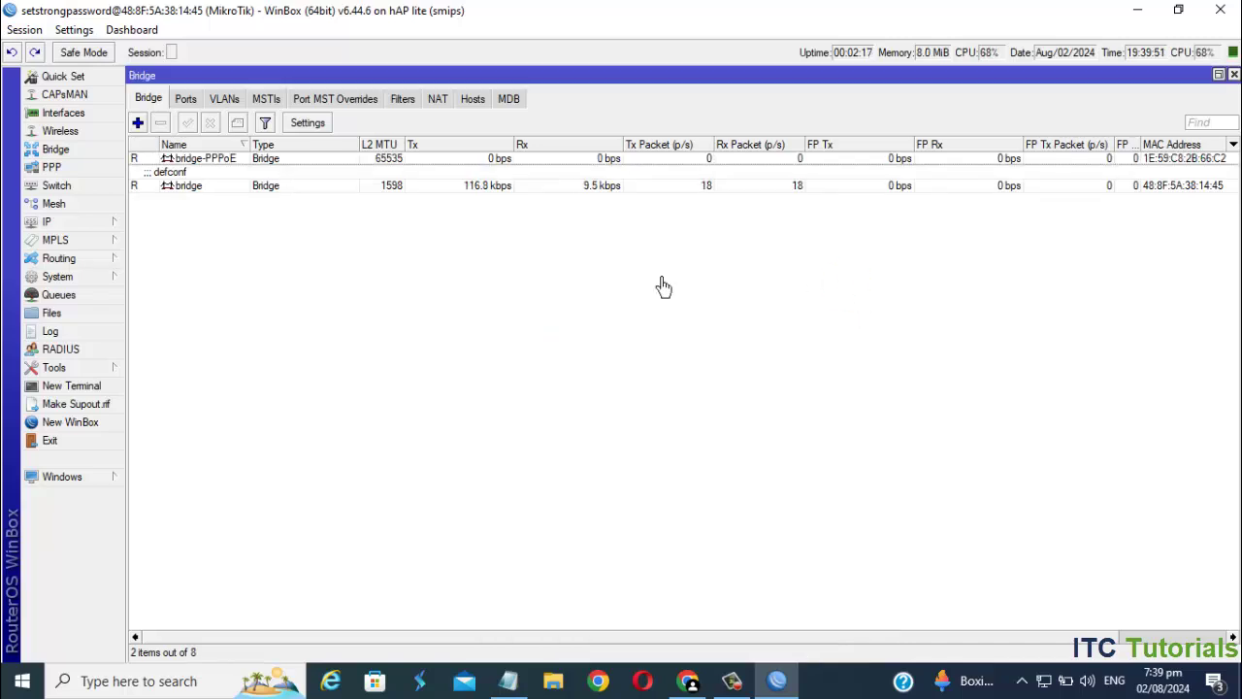
{"action": "left_click", "coordinate": [207, 159]}
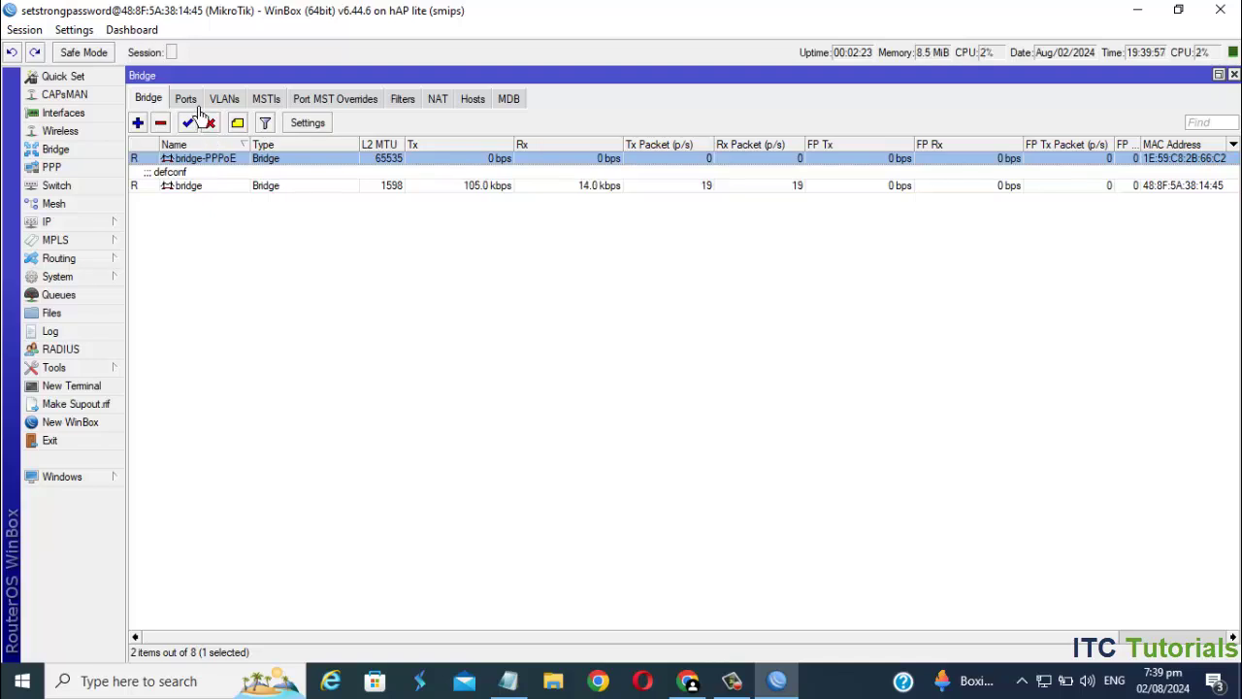
- Reassign bridge port ether4 from the default bridge to bridge-PPPoE
{"action": "left_click", "coordinate": [188, 100]}
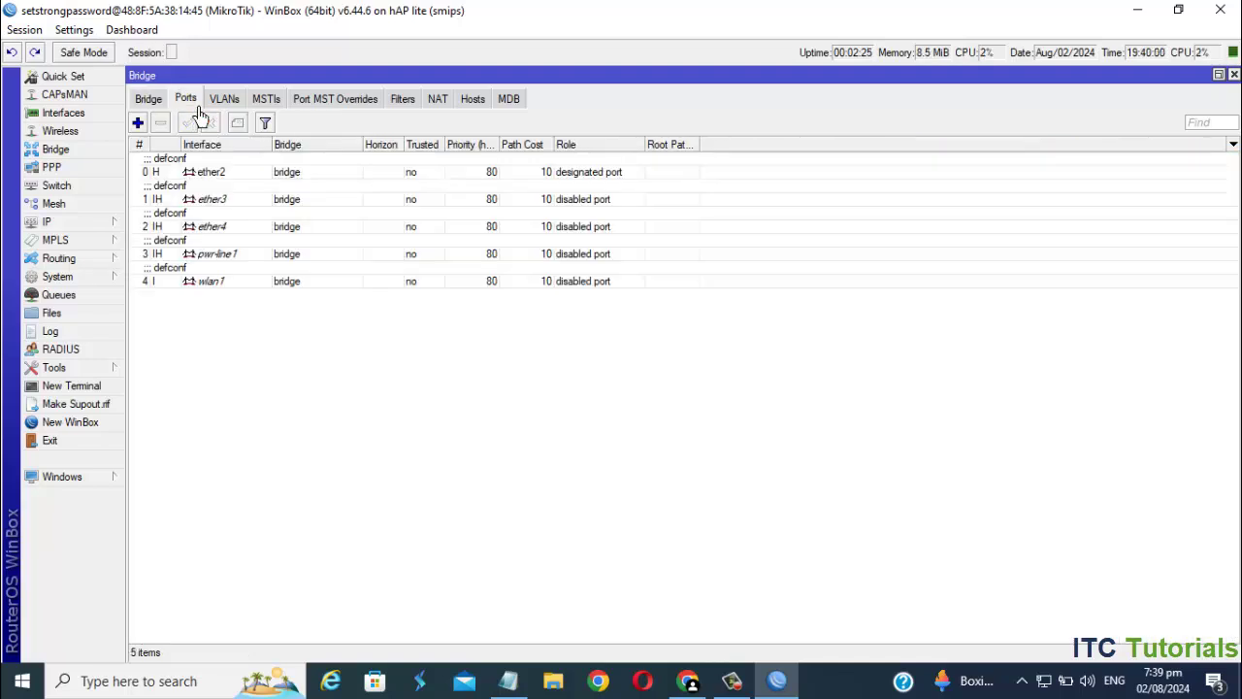
{"action": "double_click", "coordinate": [244, 234]}
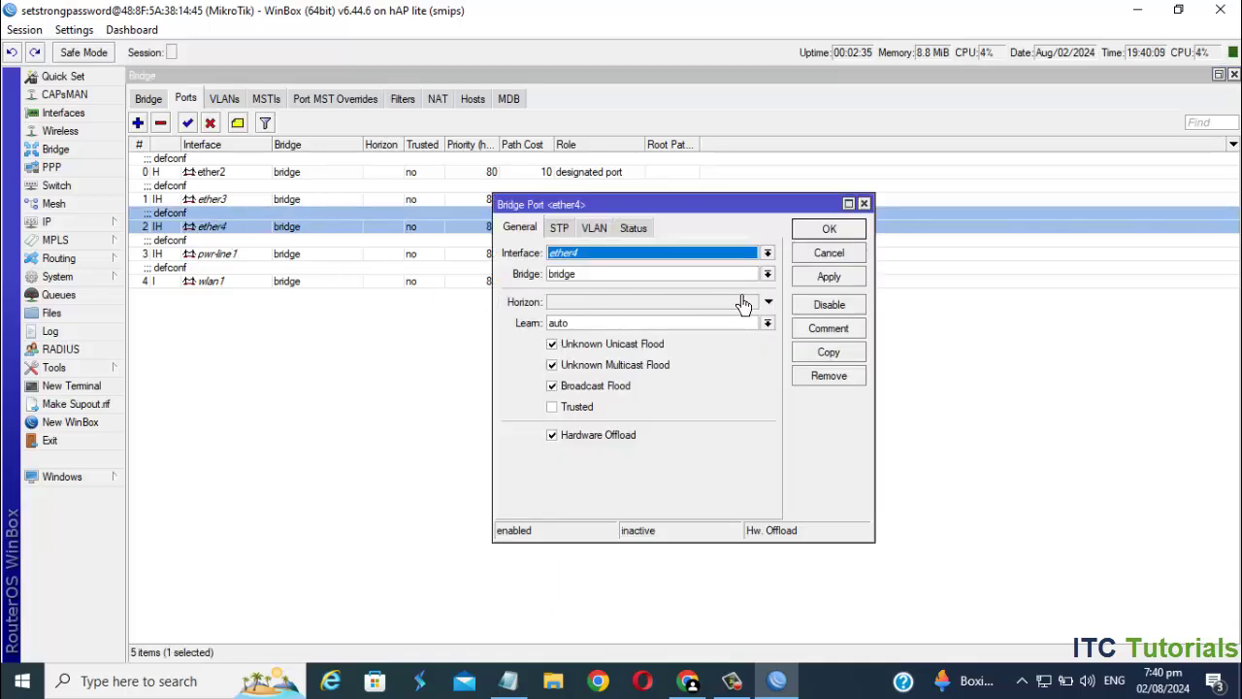
{"action": "left_click", "coordinate": [768, 275]}
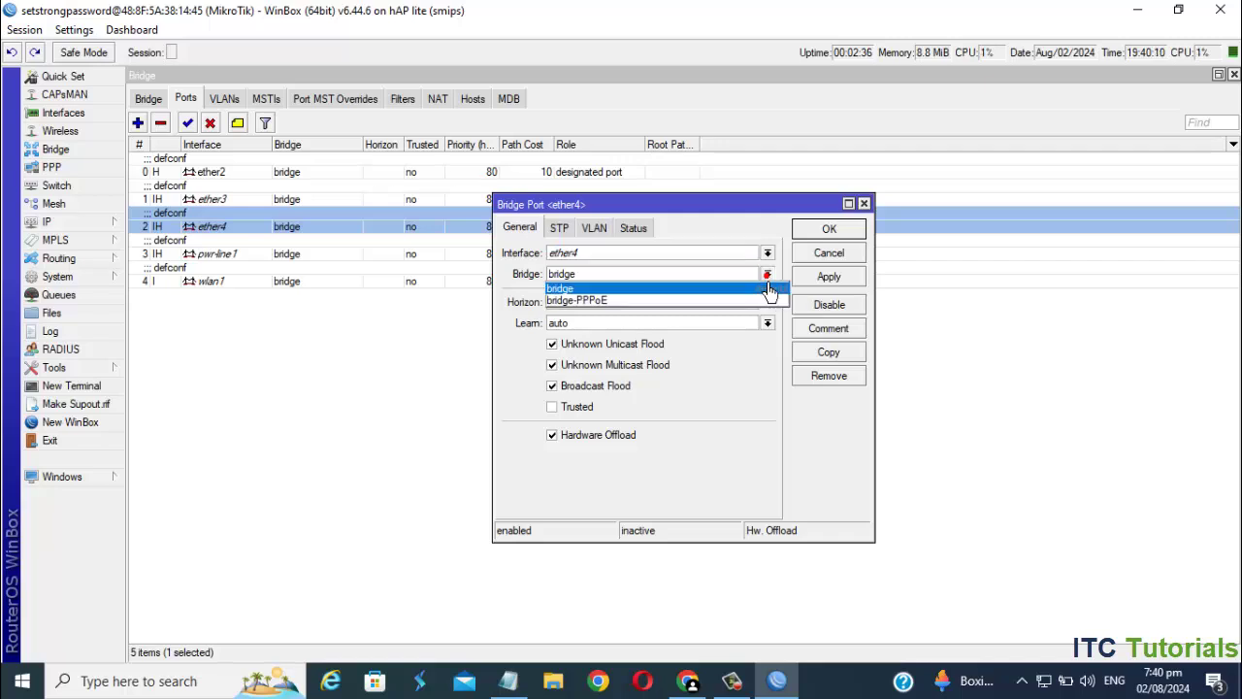
{"action": "left_click", "coordinate": [605, 302]}
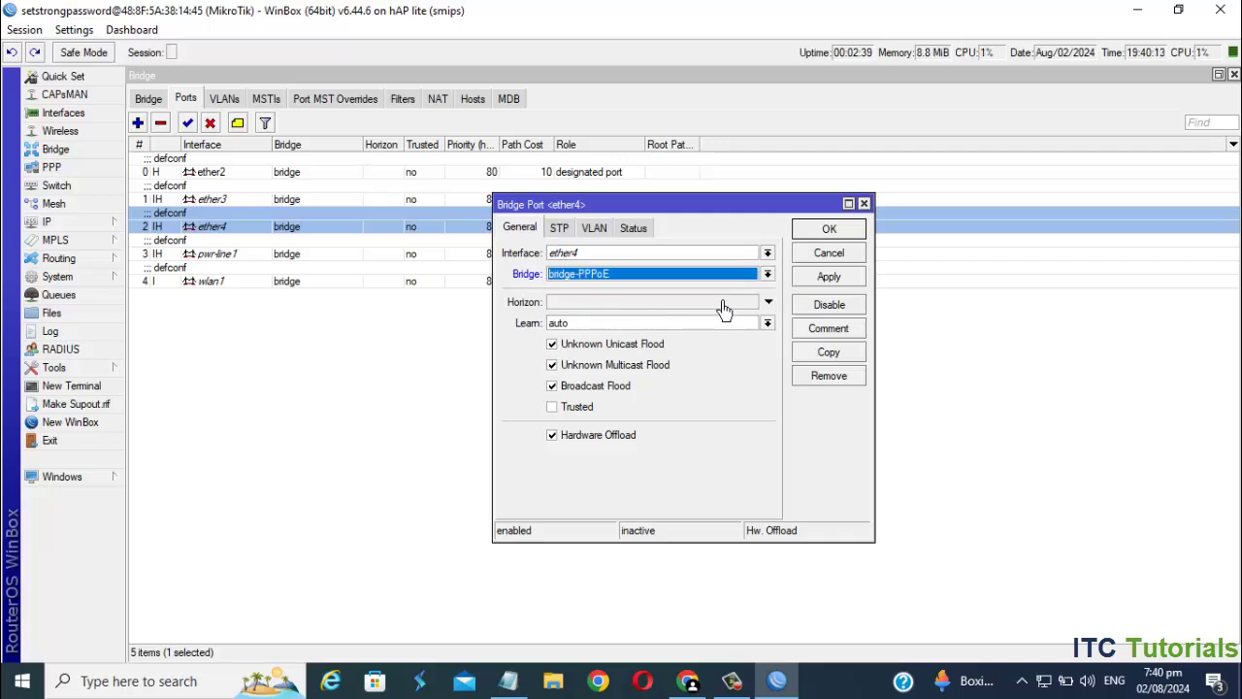
{"action": "left_click", "coordinate": [832, 280]}
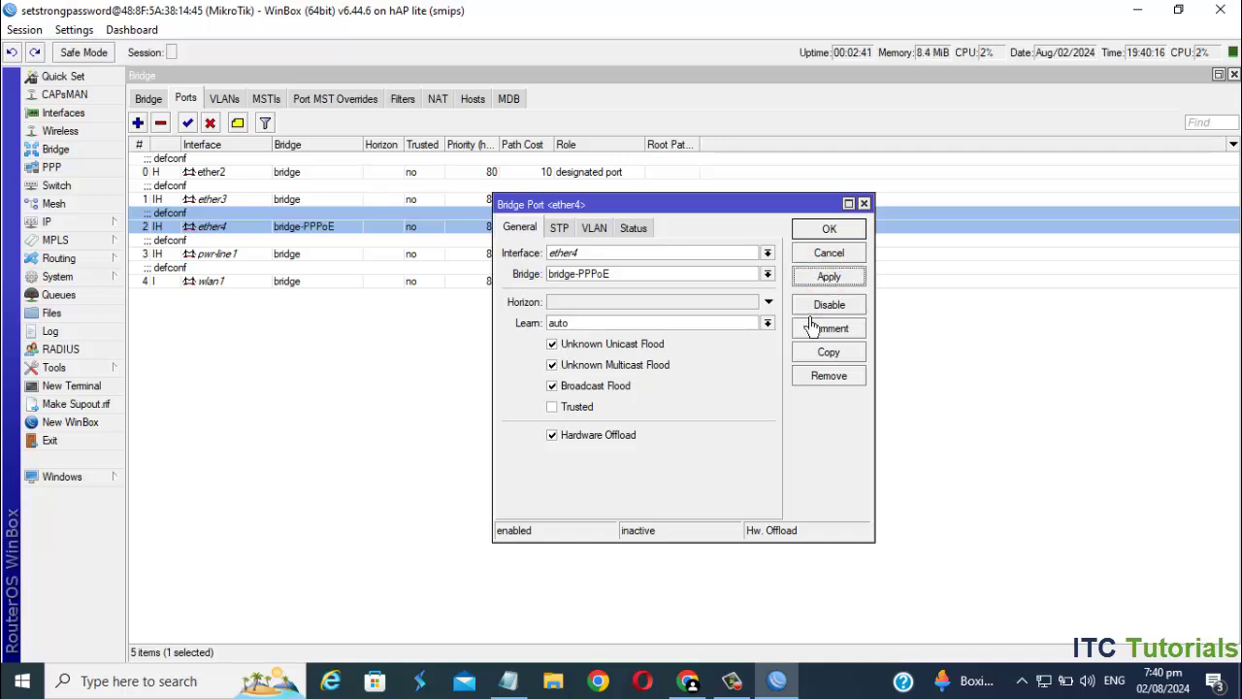
{"action": "left_click", "coordinate": [826, 233]}
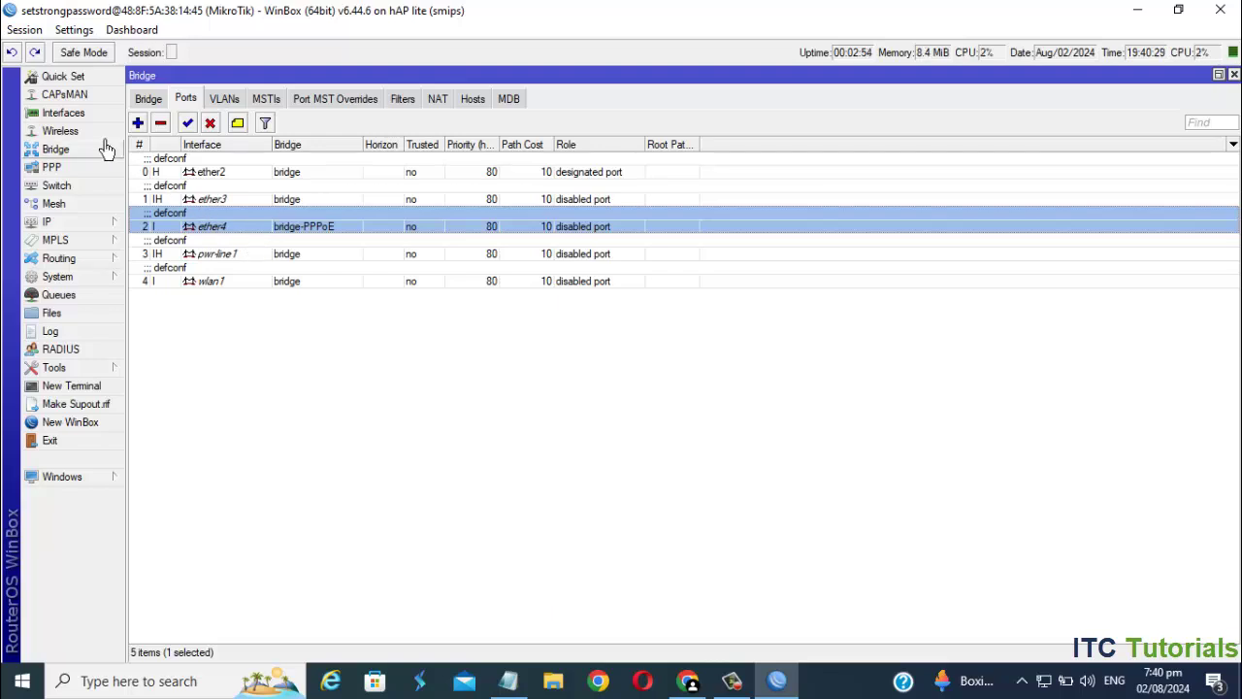
- Add an interface list member with List LAN and Interface bridge-PPPoE
{"action": "left_click", "coordinate": [85, 117]}
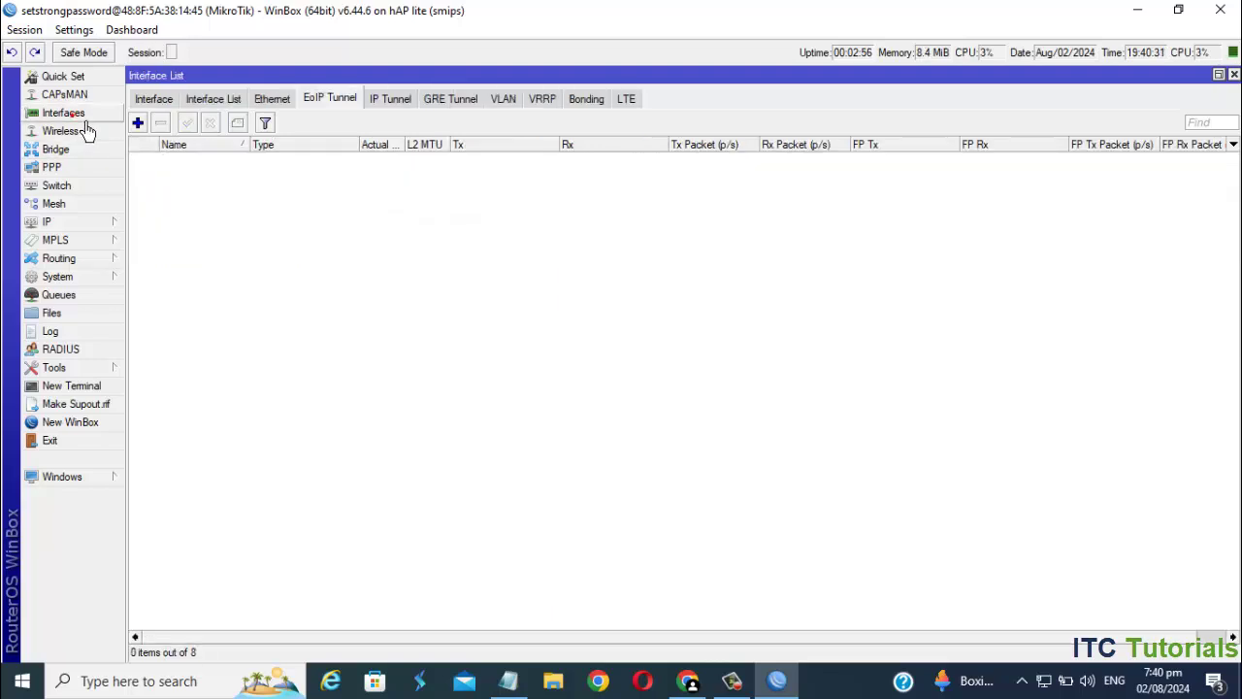
{"action": "left_click", "coordinate": [225, 101]}
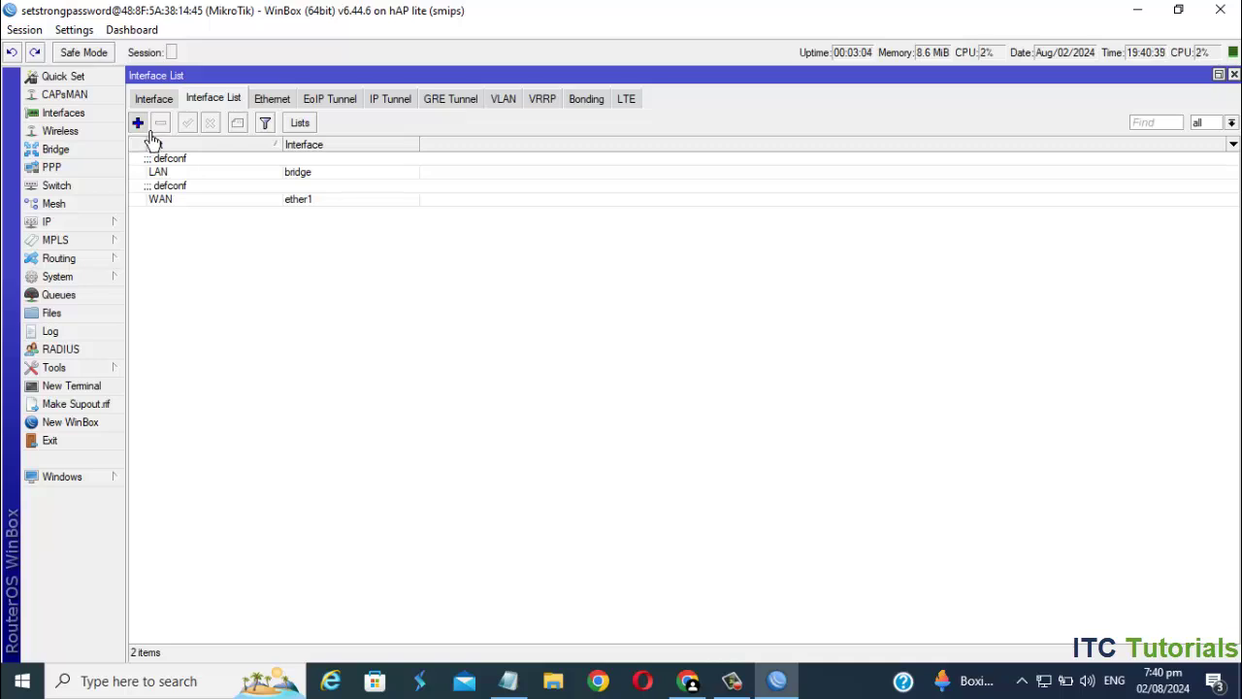
{"action": "left_click", "coordinate": [139, 124]}
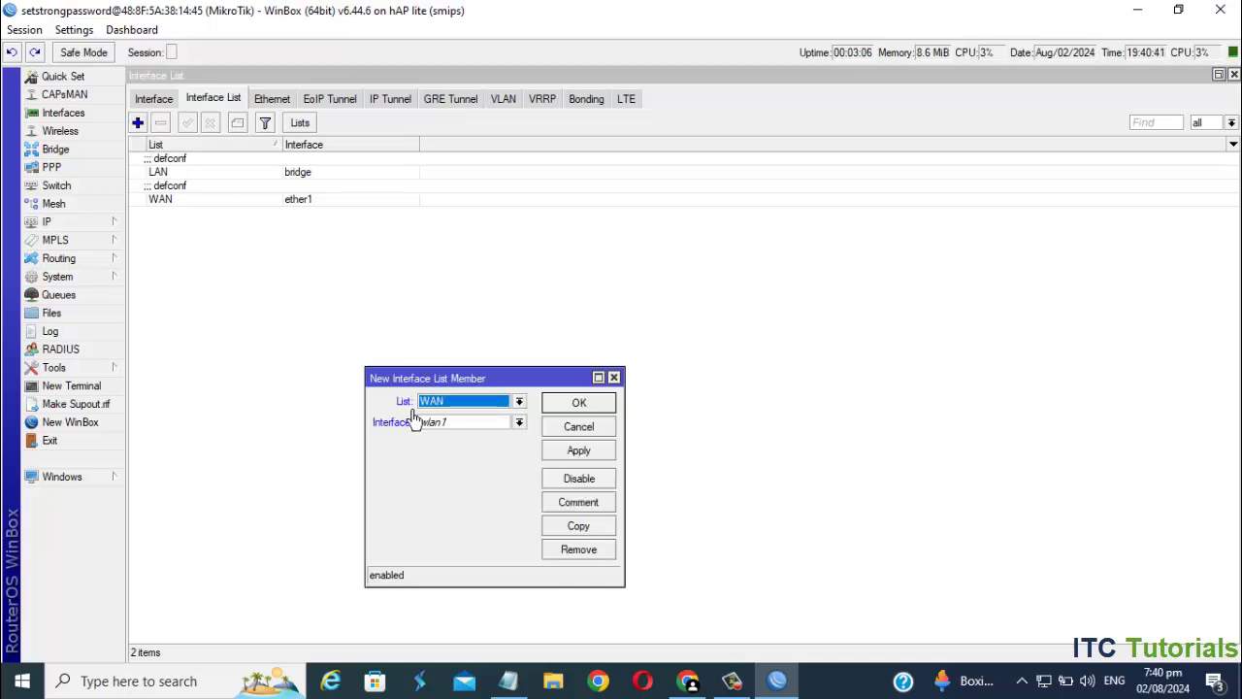
{"action": "left_click", "coordinate": [522, 403]}
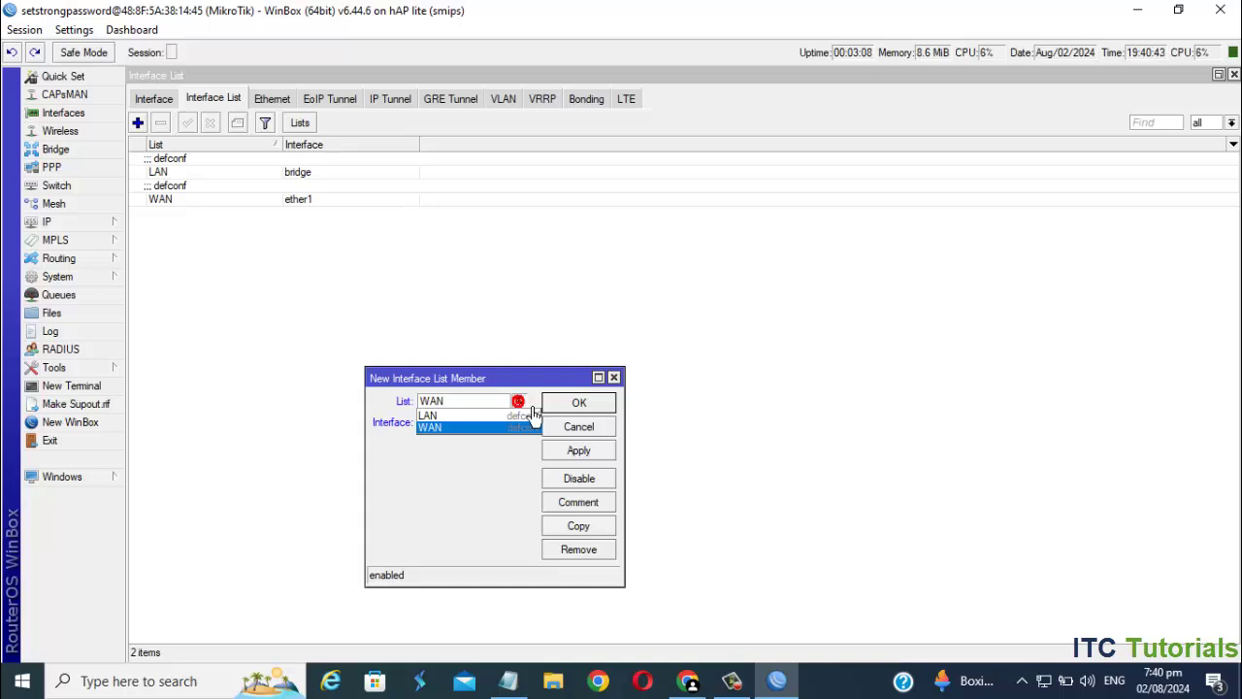
{"action": "left_click", "coordinate": [458, 420]}
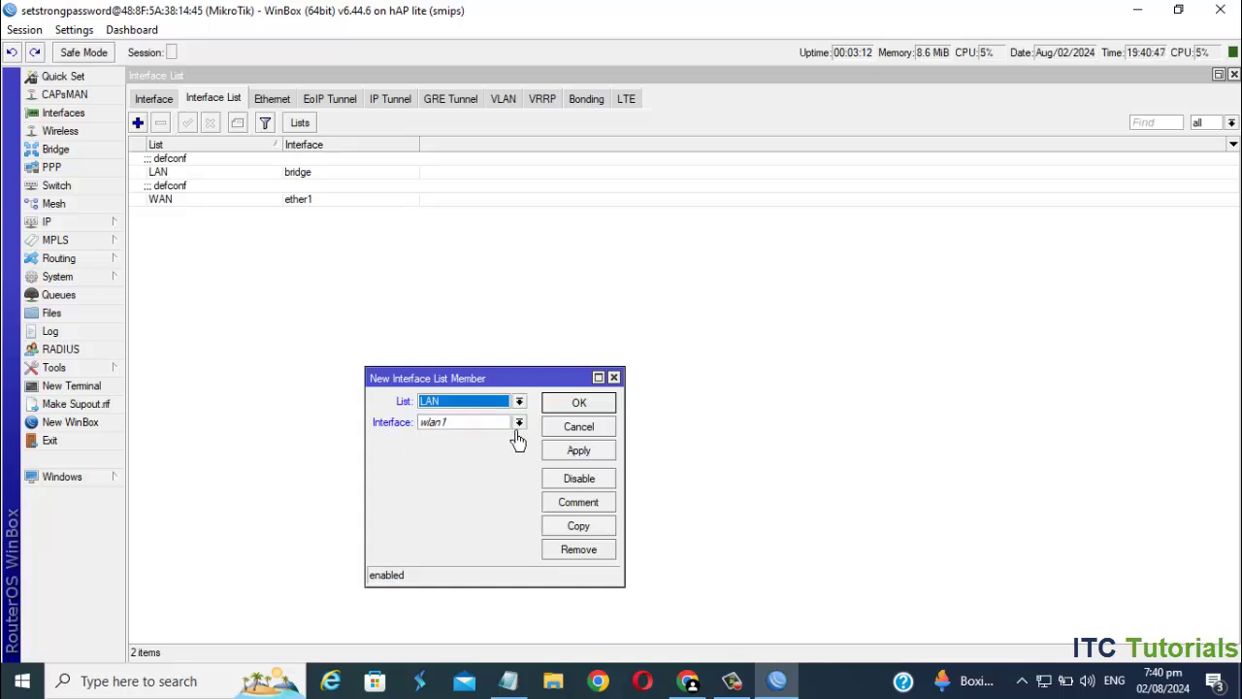
{"action": "left_click", "coordinate": [519, 424]}
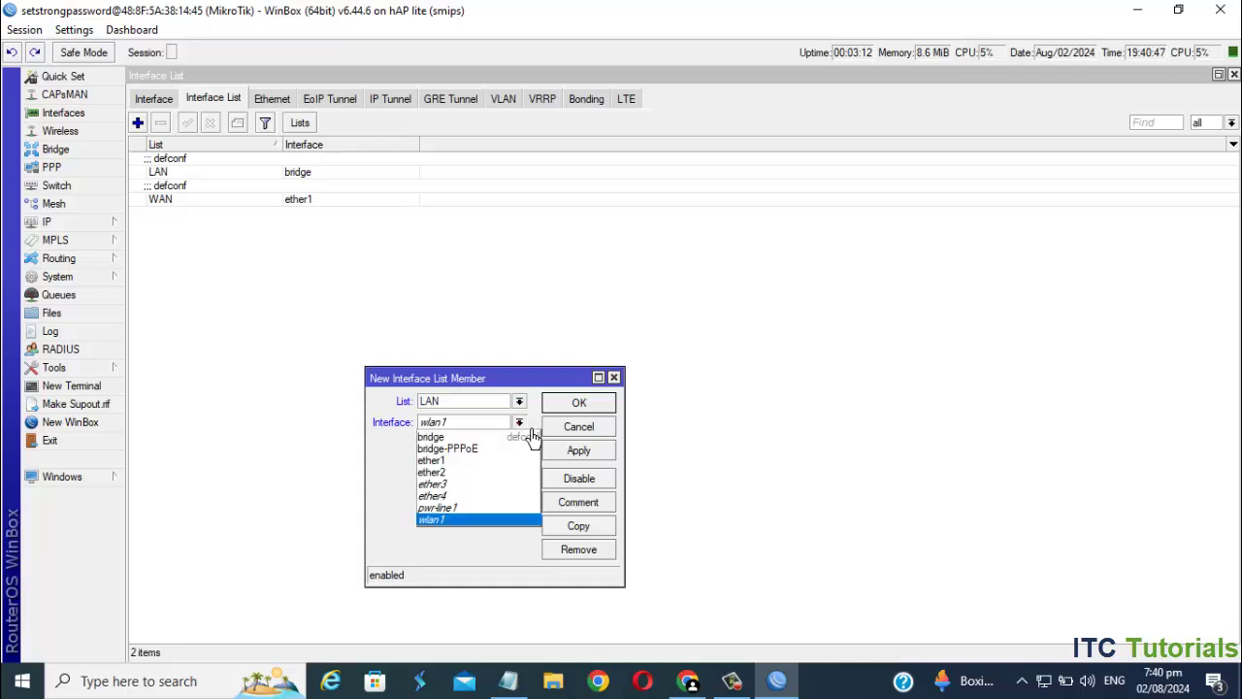
{"action": "left_click", "coordinate": [475, 450]}
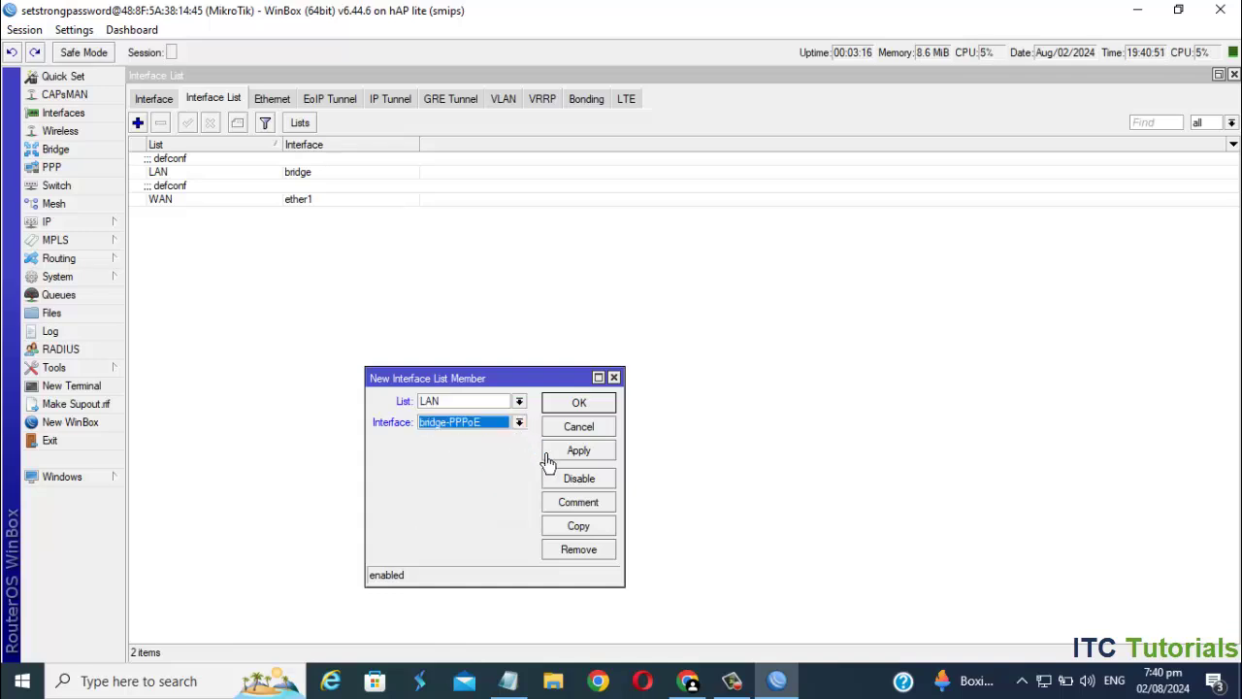
{"action": "left_click", "coordinate": [600, 456]}
{"action": "left_click", "coordinate": [590, 403]}
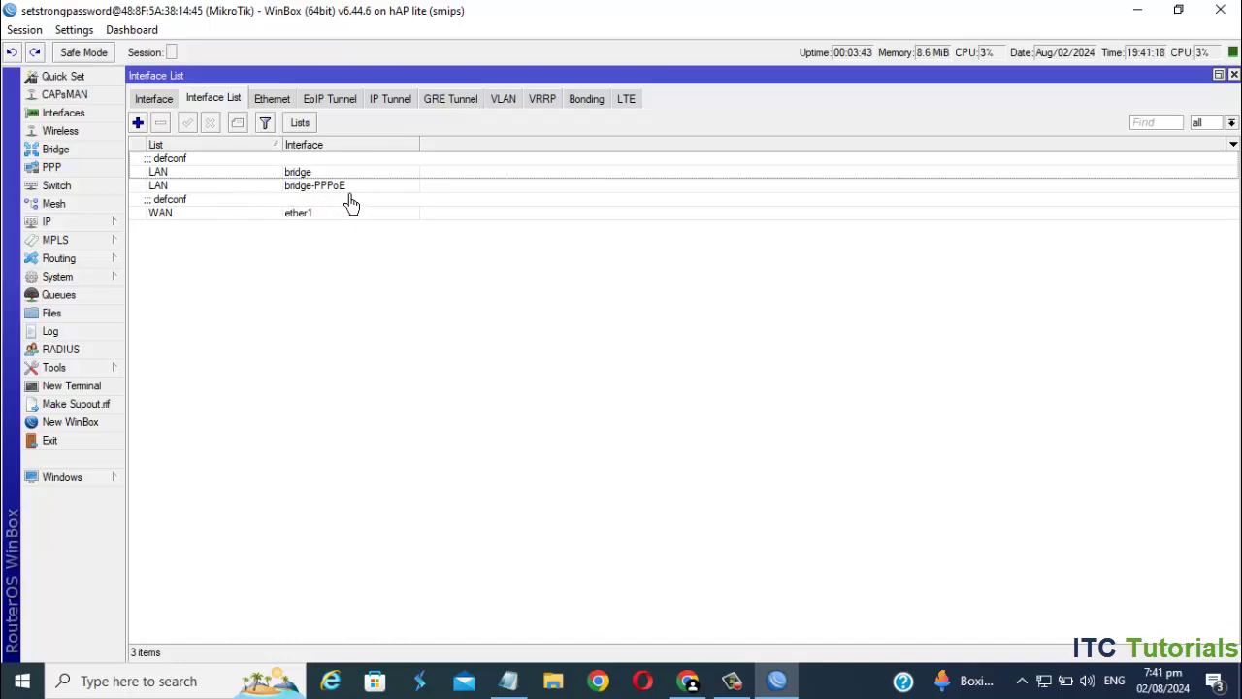
- Open IP > DHCP Client and review ether1's 192.168.1.100/24 lease
{"action": "left_click", "coordinate": [83, 229]}
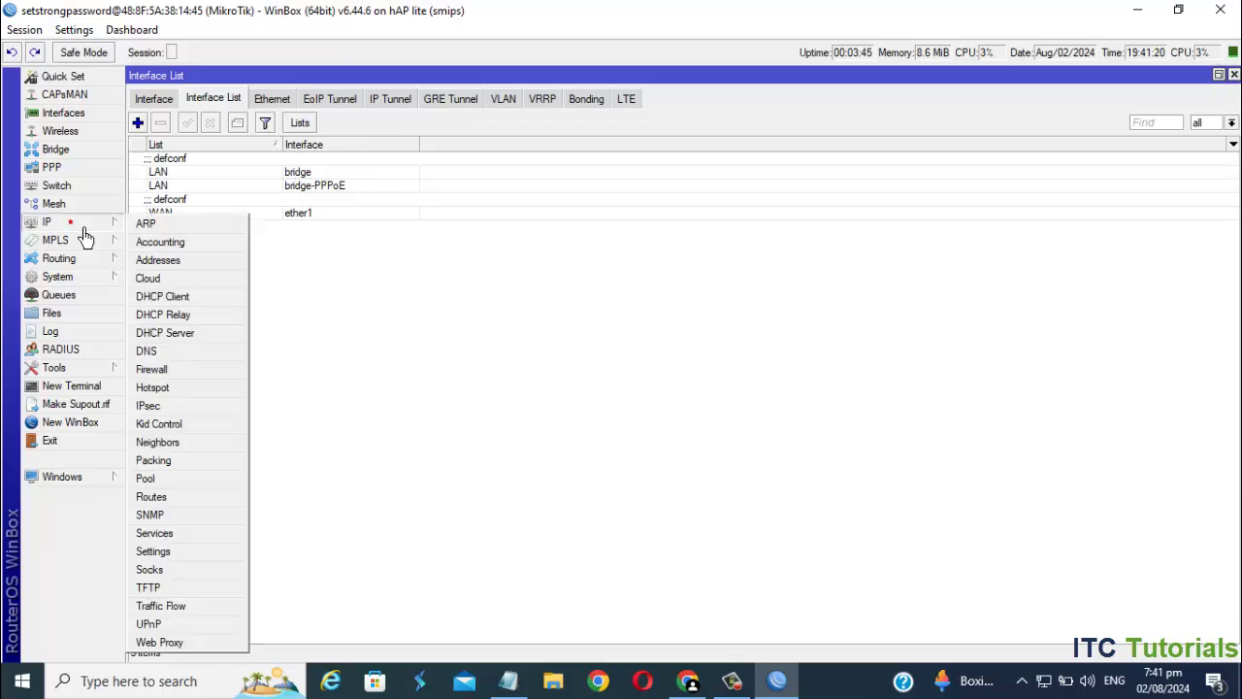
{"action": "left_click", "coordinate": [184, 299]}
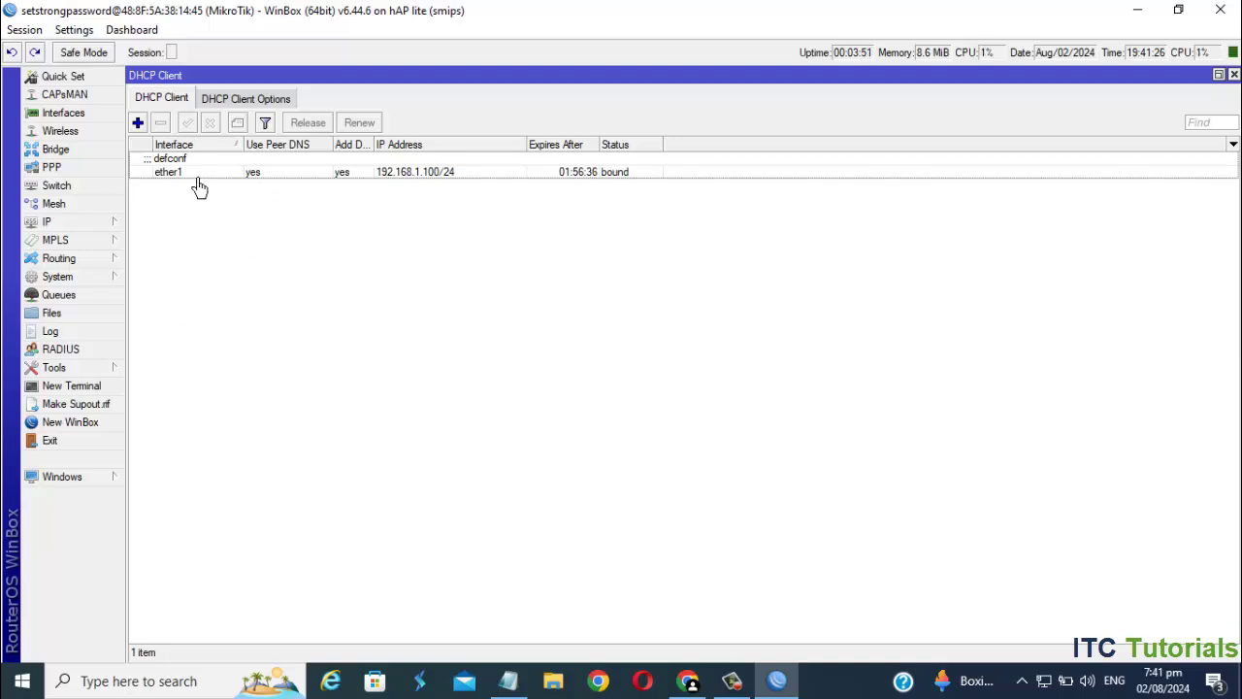
{"action": "double_click", "coordinate": [294, 181]}
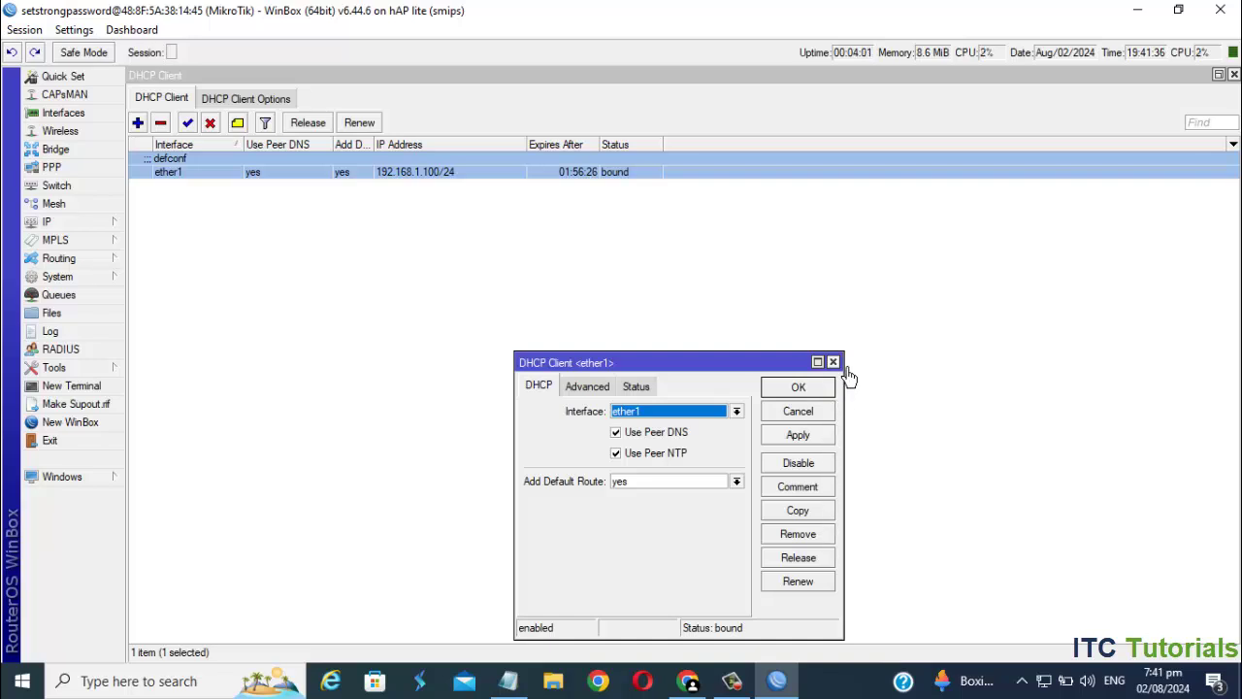
{"action": "left_click", "coordinate": [833, 361]}
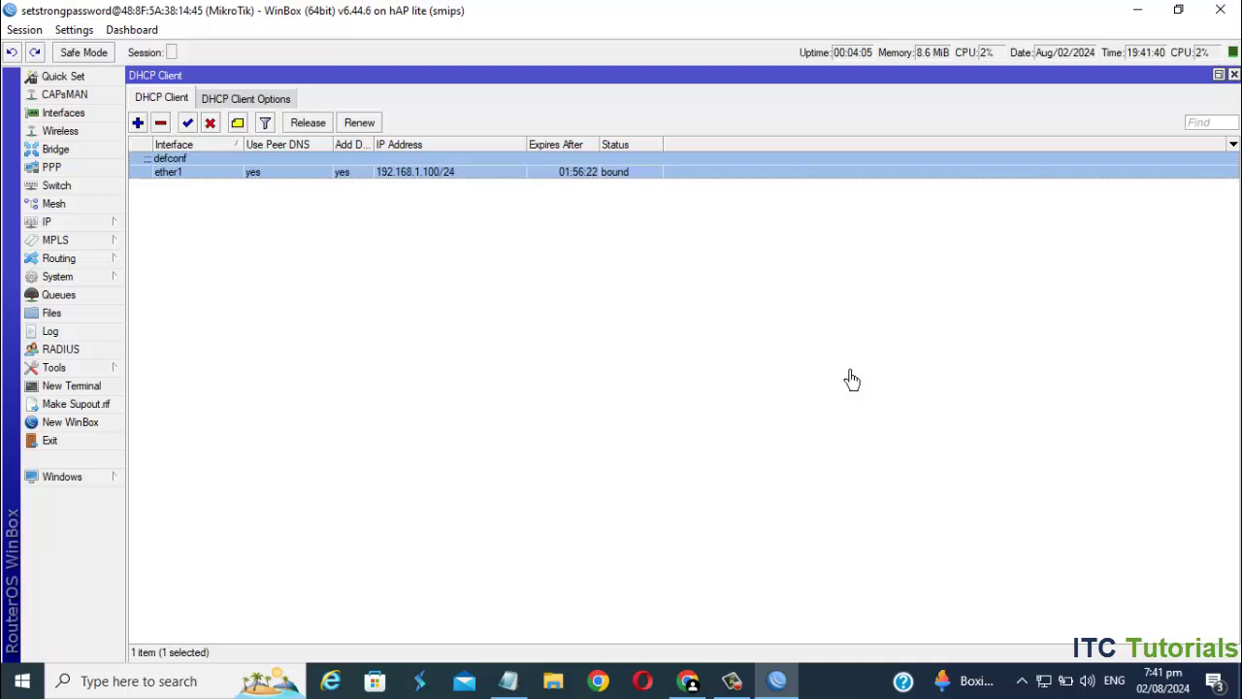
- Enter DNS servers 8.8.8.8 and 8.8.4.4 in IP > DNS and apply
{"action": "left_click", "coordinate": [94, 230]}
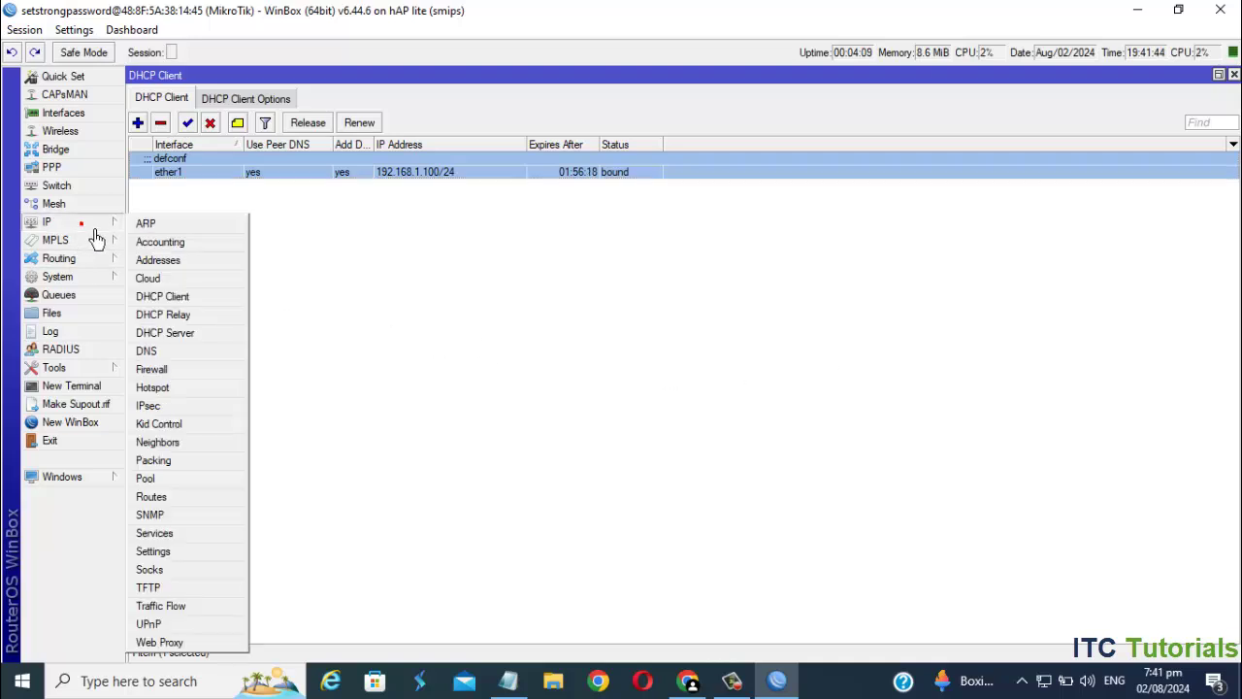
{"action": "left_click", "coordinate": [162, 354]}
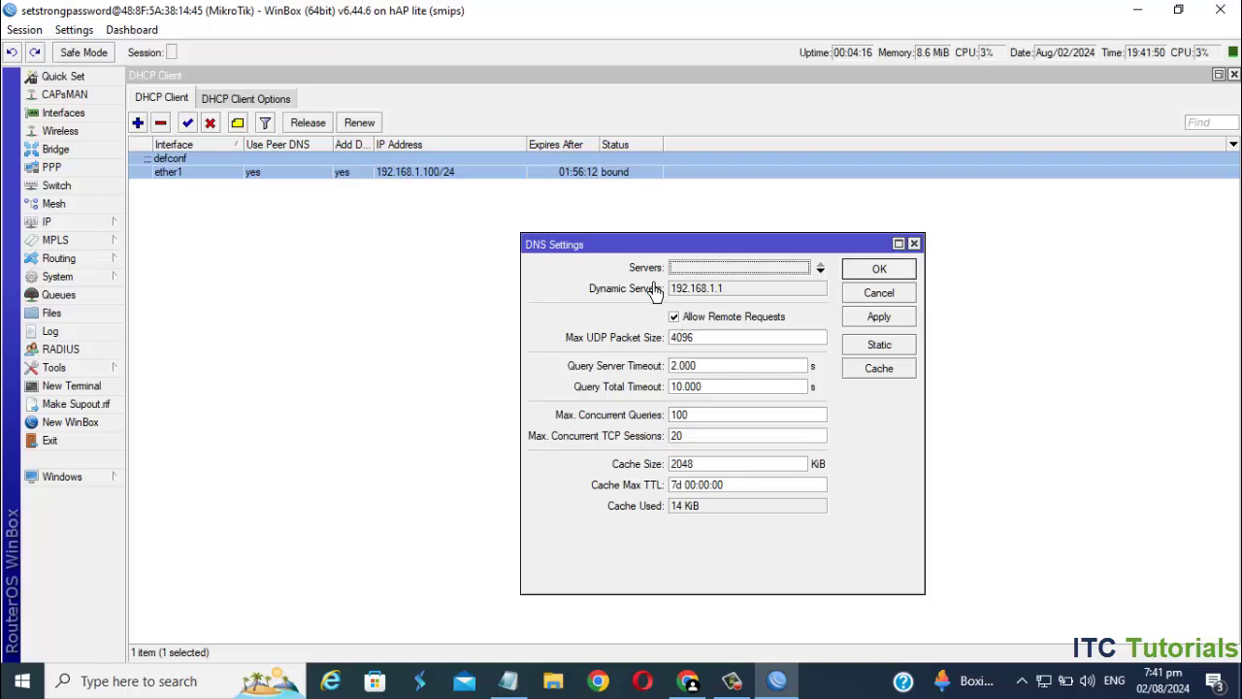
{"action": "left_click", "coordinate": [714, 274]}
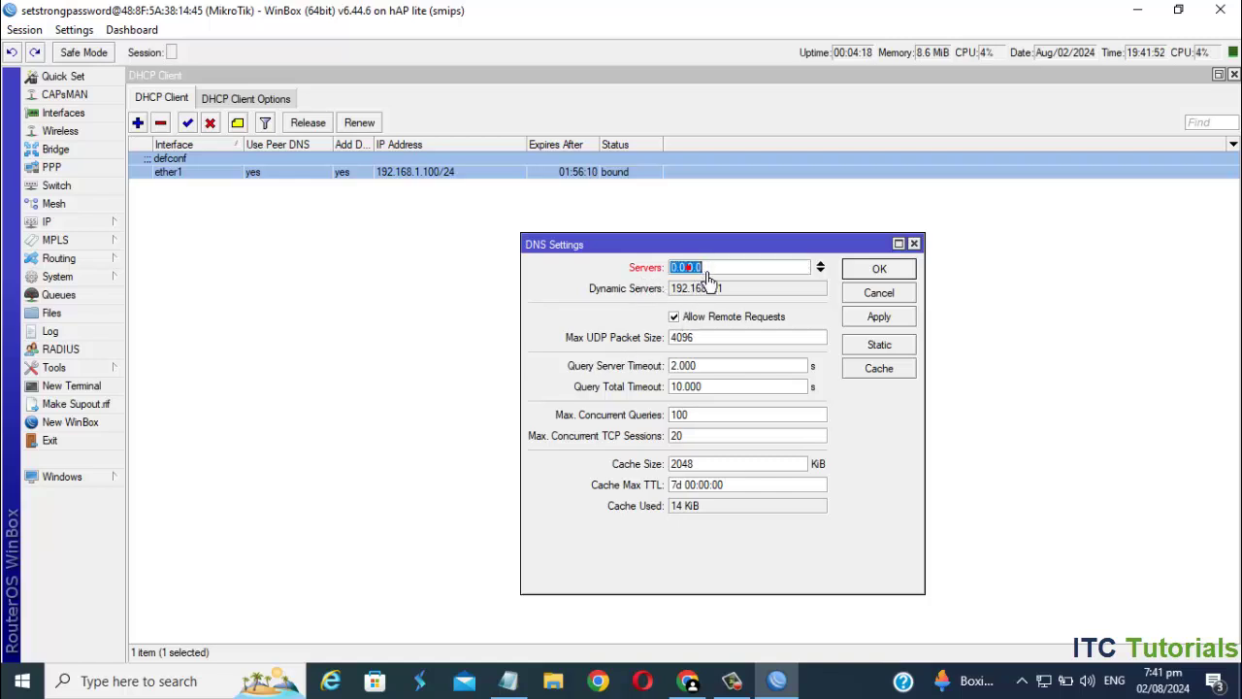
{"action": "type", "text": "8.8.8.8"}
{"action": "left_click", "coordinate": [820, 270]}
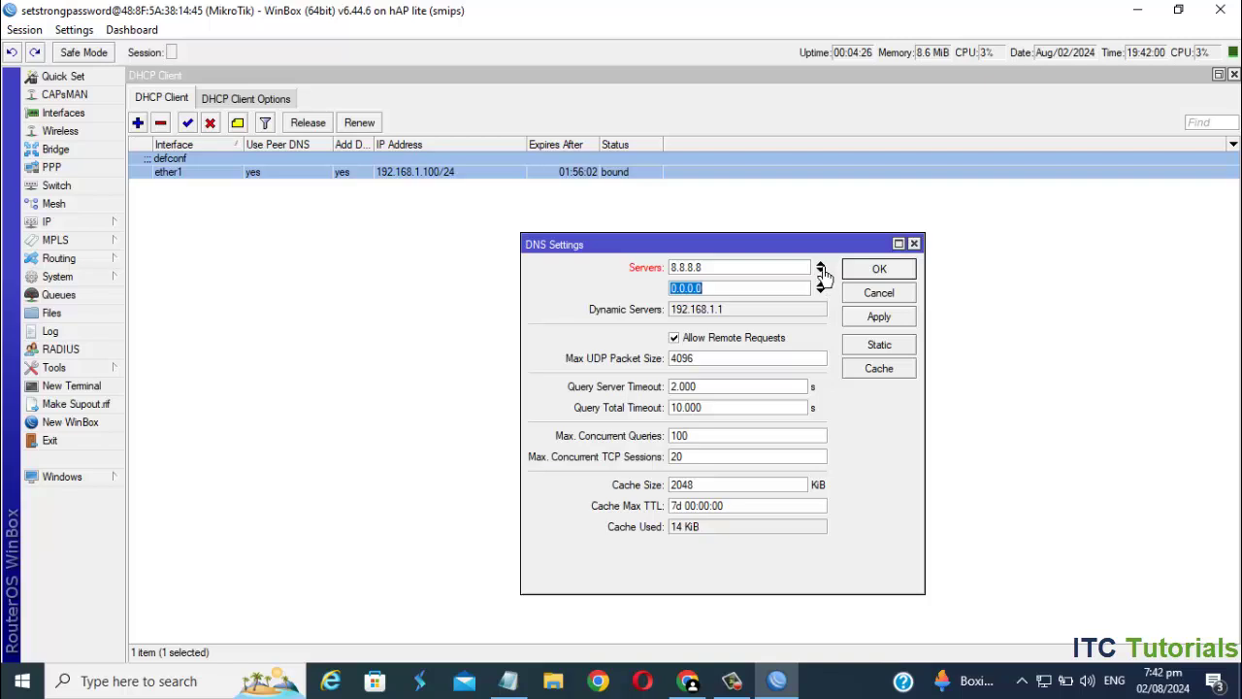
{"action": "type", "text": "8.8.4.4"}
{"action": "left_click", "coordinate": [896, 320]}
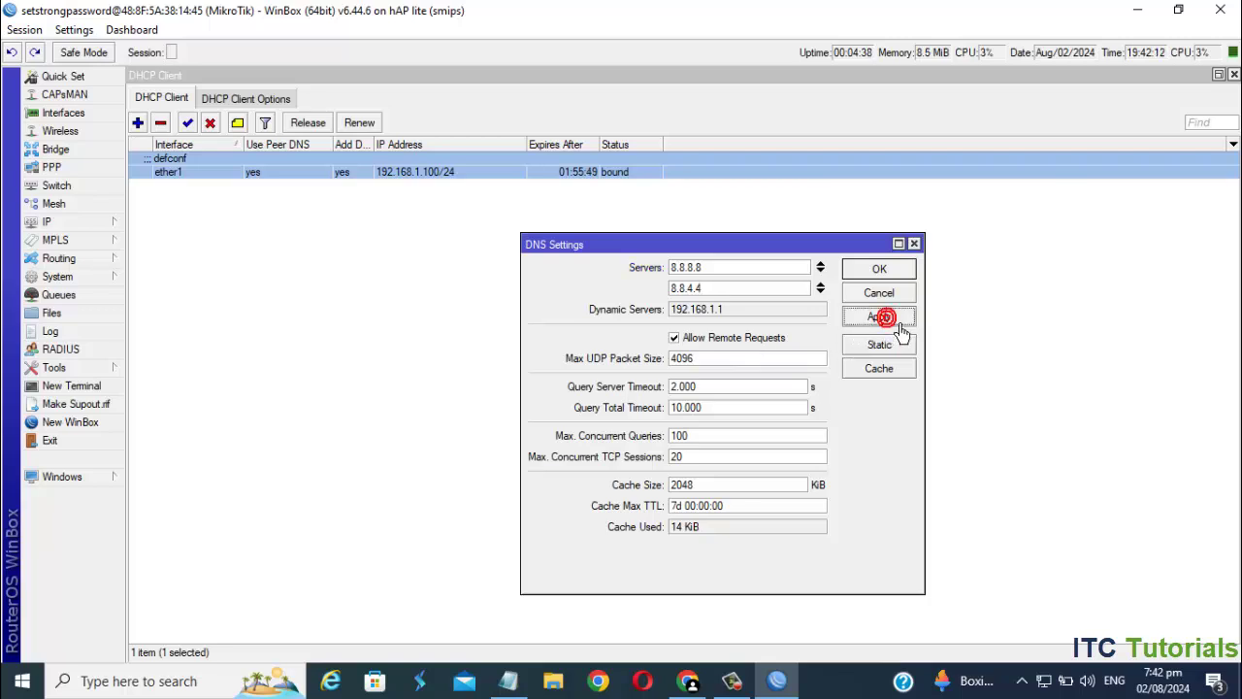
{"action": "left_click", "coordinate": [880, 269]}
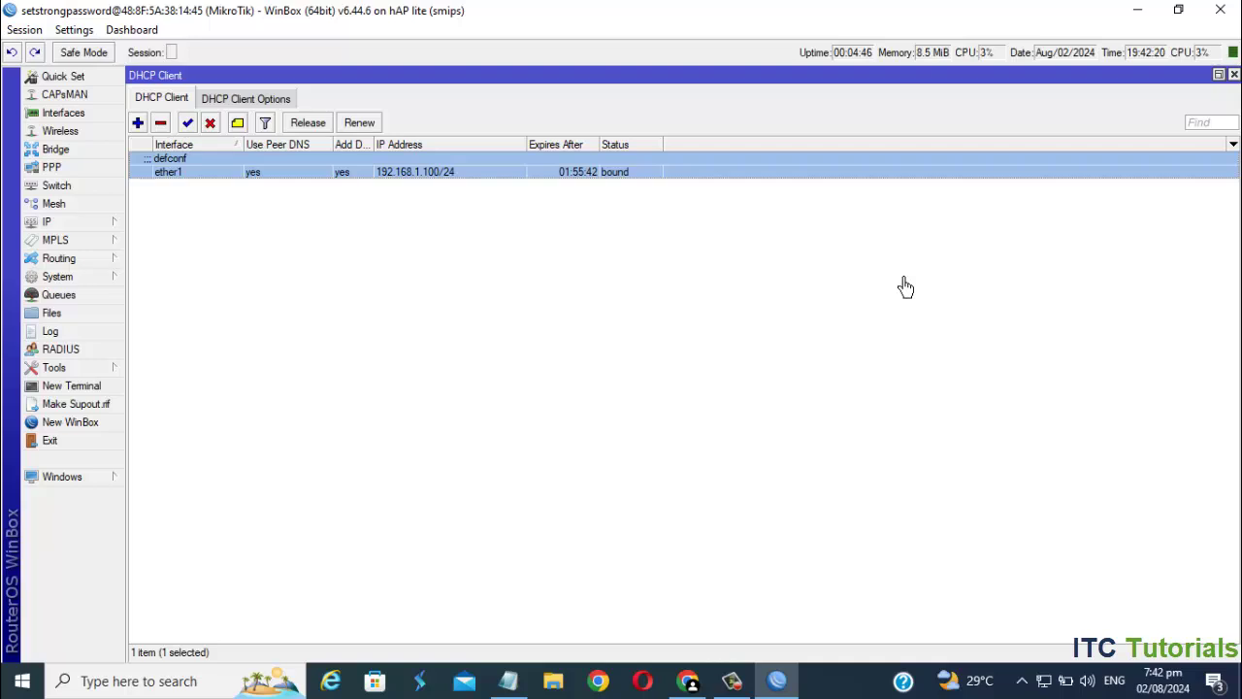
- Delete filter rule 7, the defconf fasttrack connection rule, in IP > Firewall
{"action": "left_click", "coordinate": [77, 229]}
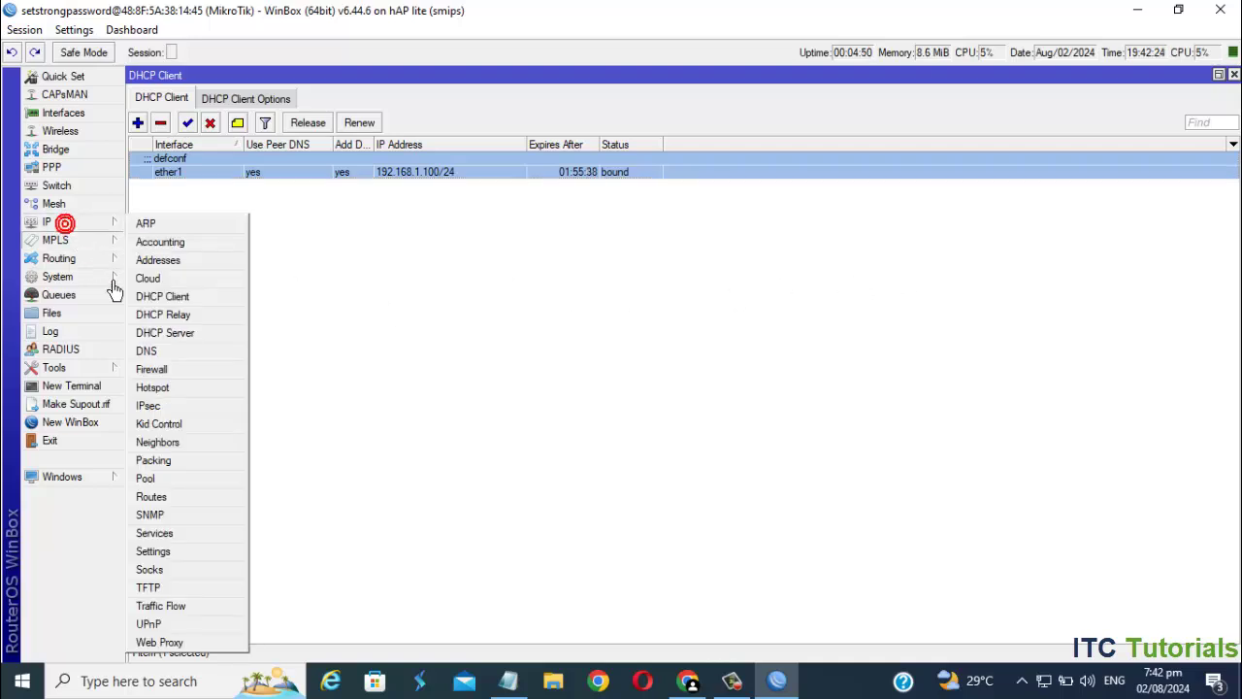
{"action": "left_click", "coordinate": [167, 371]}
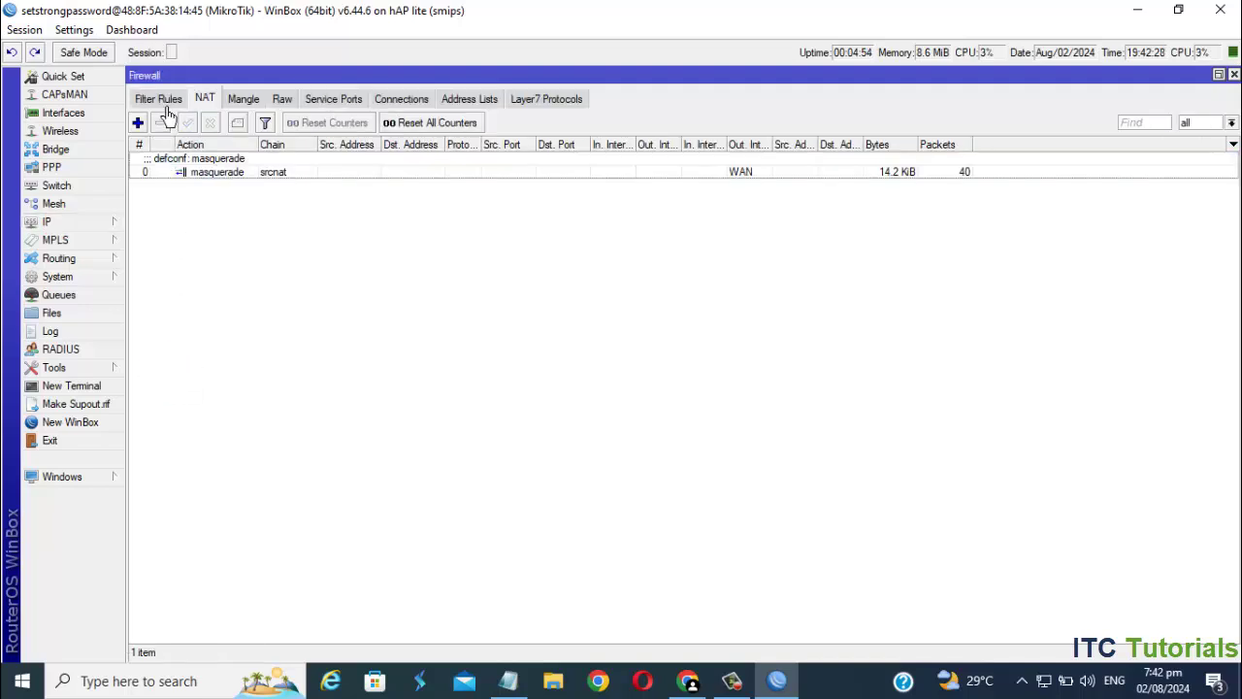
{"action": "left_click", "coordinate": [158, 99]}
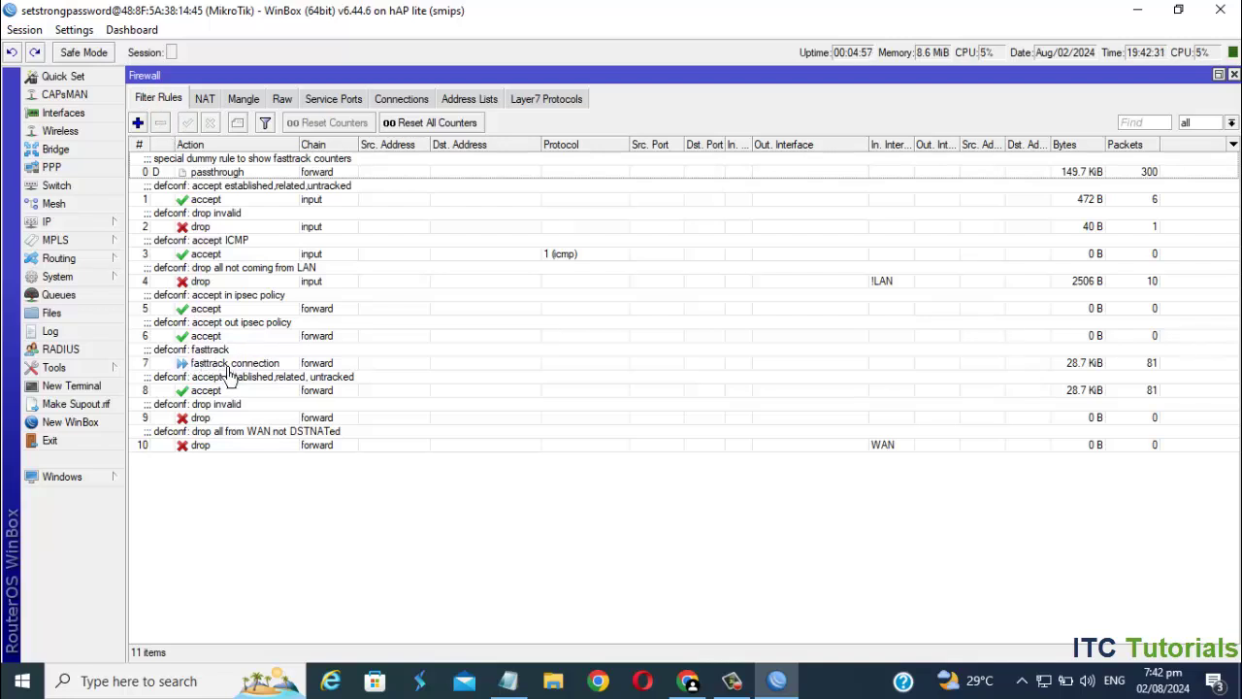
{"action": "left_click", "coordinate": [227, 363]}
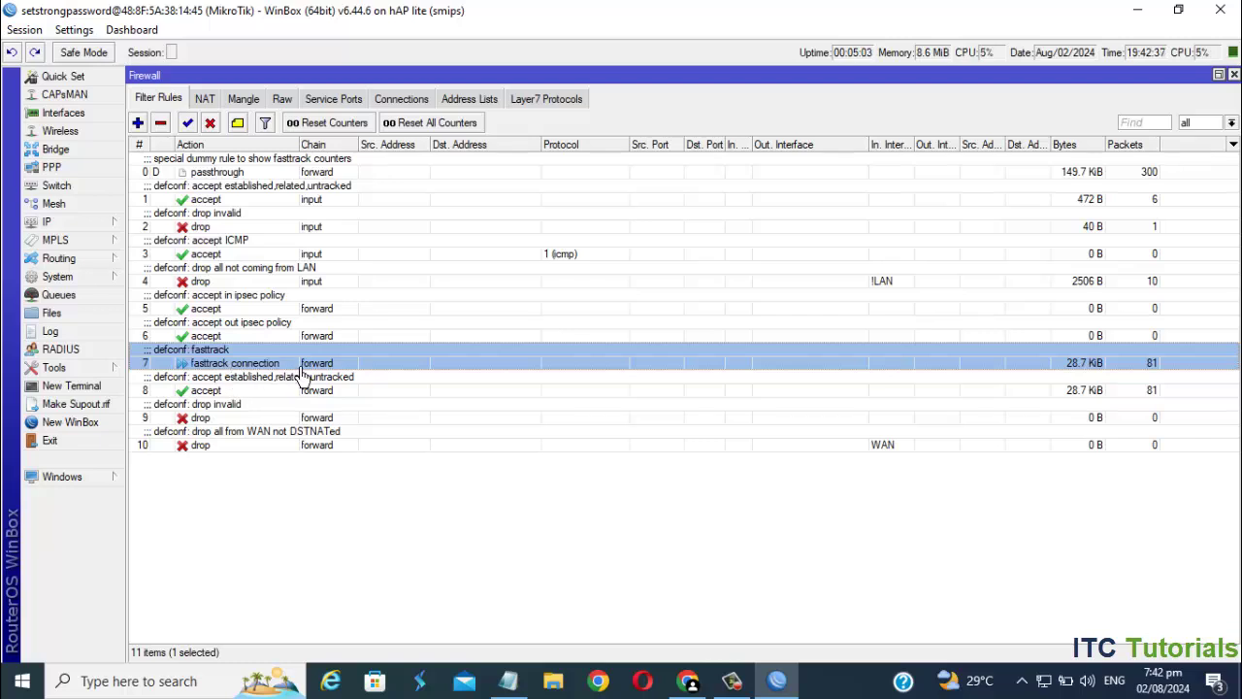
{"action": "left_click", "coordinate": [172, 130]}
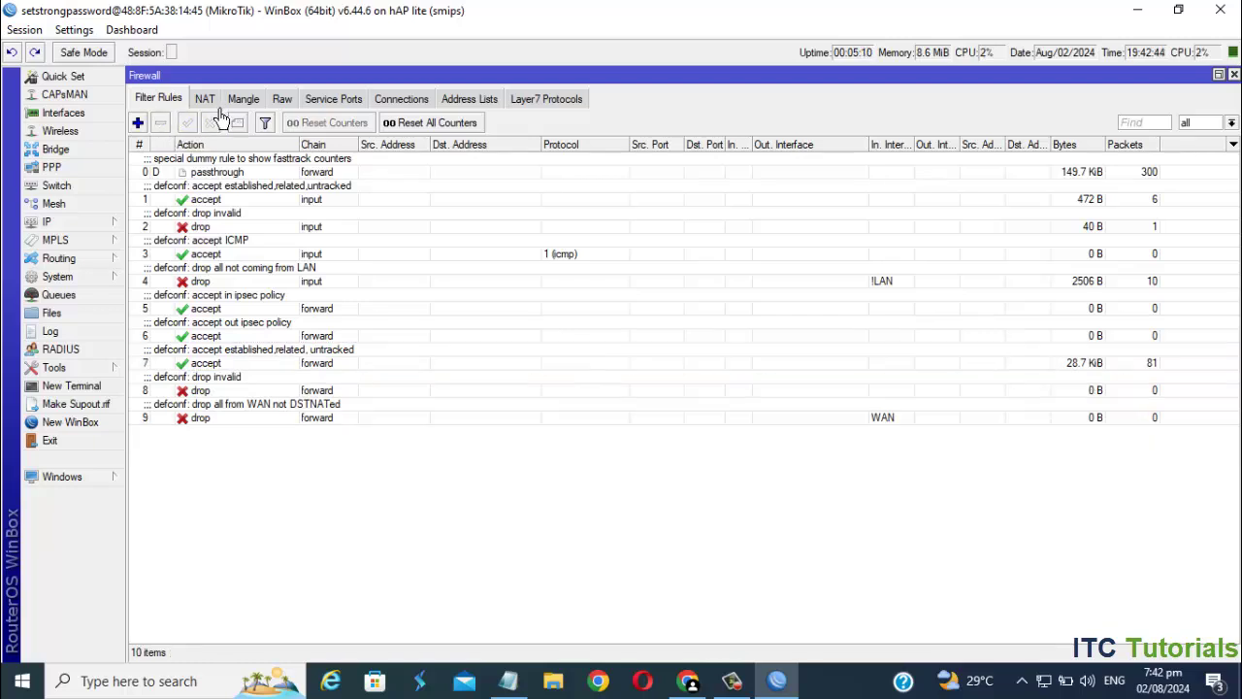
- Check the defconf masquerade NAT rule: srcnat chain, out through the WAN interface list
{"action": "left_click", "coordinate": [204, 99]}
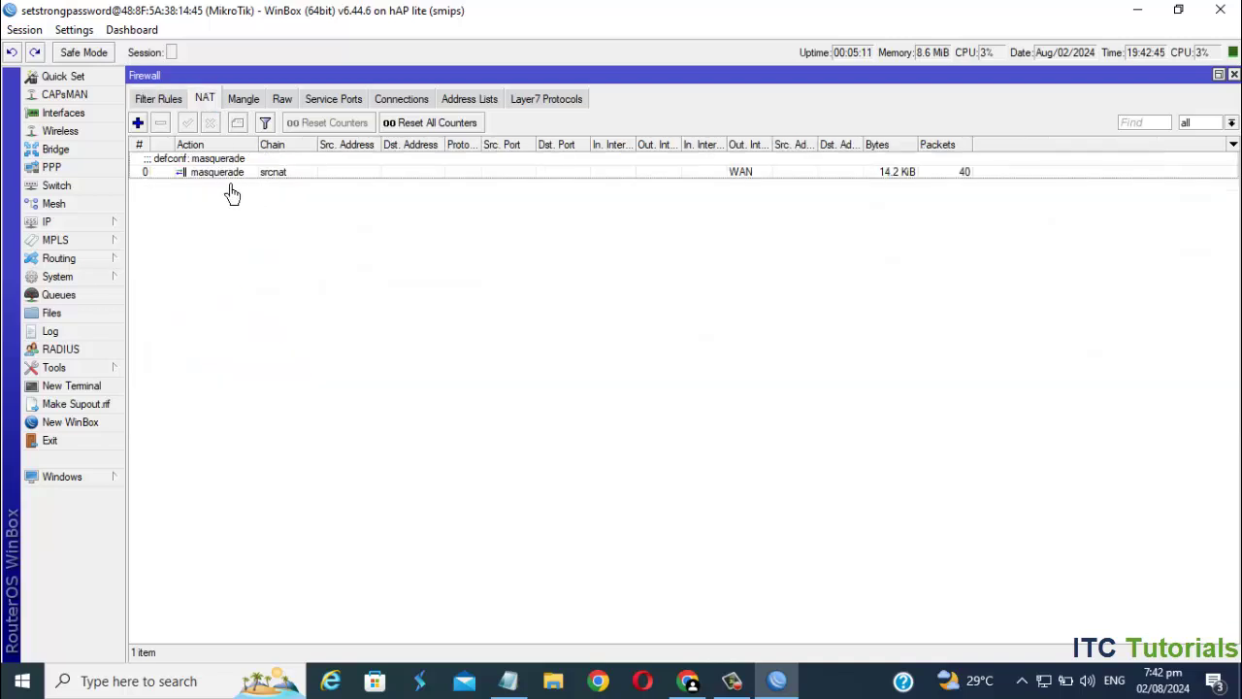
{"action": "double_click", "coordinate": [262, 180]}
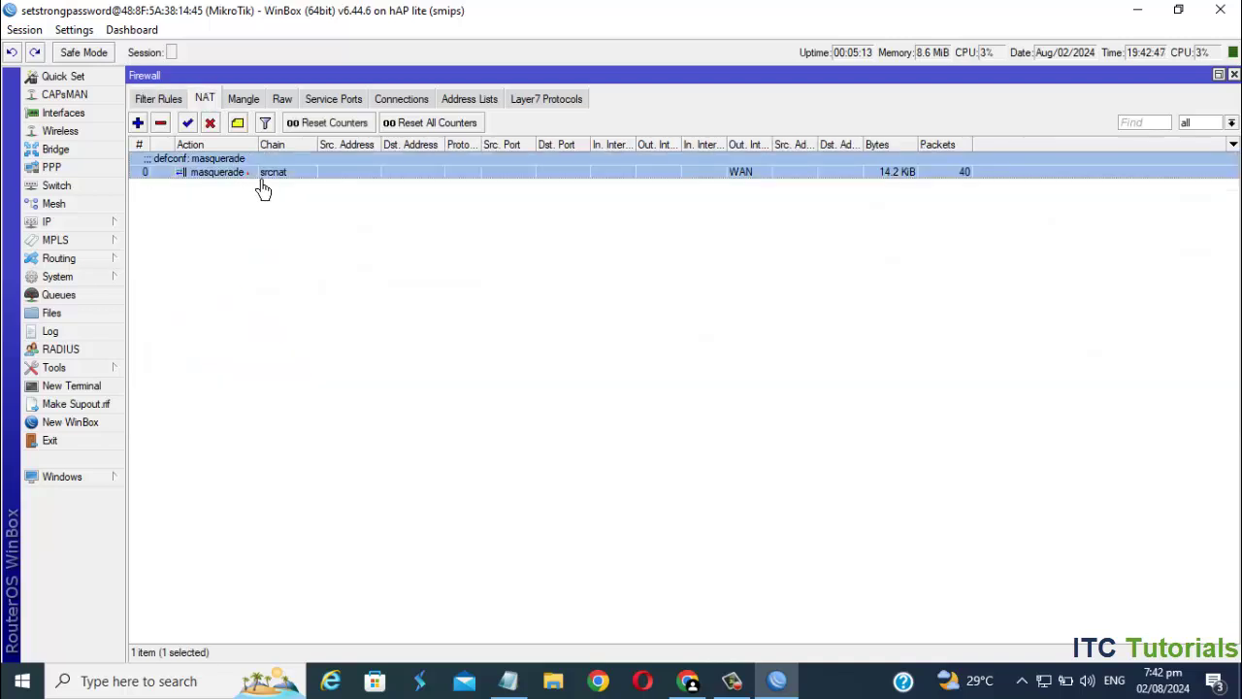
{"action": "left_click", "coordinate": [538, 180]}
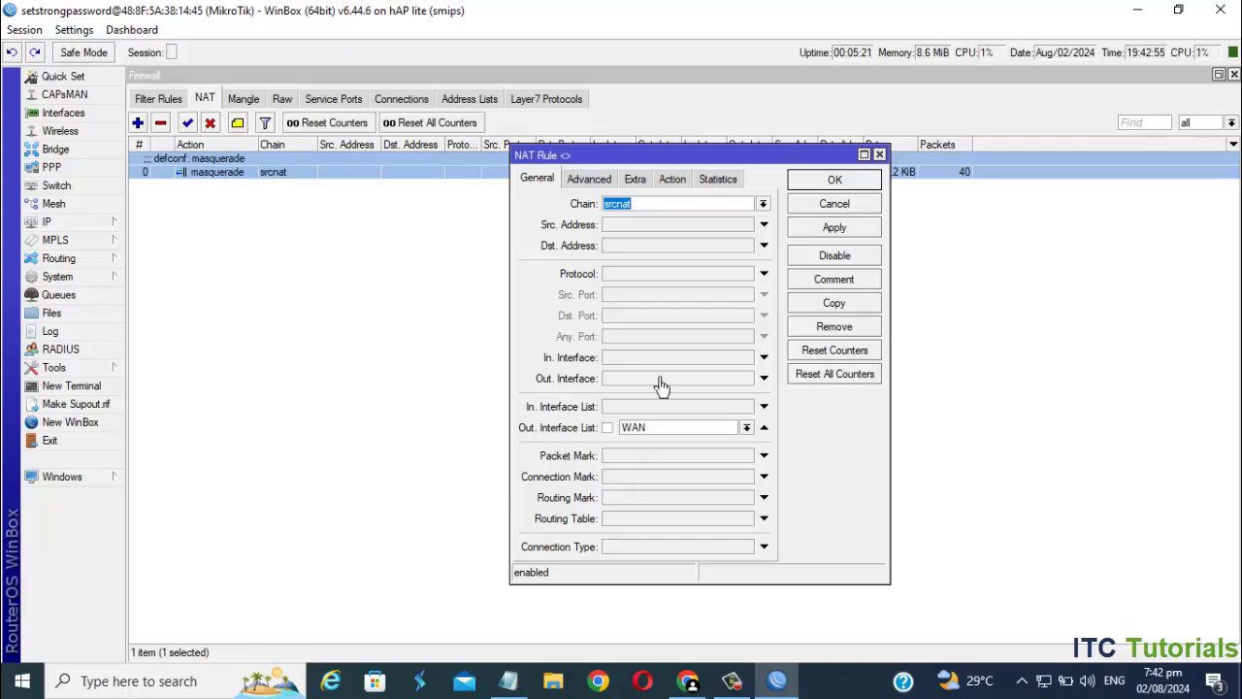
{"action": "left_click", "coordinate": [683, 186]}
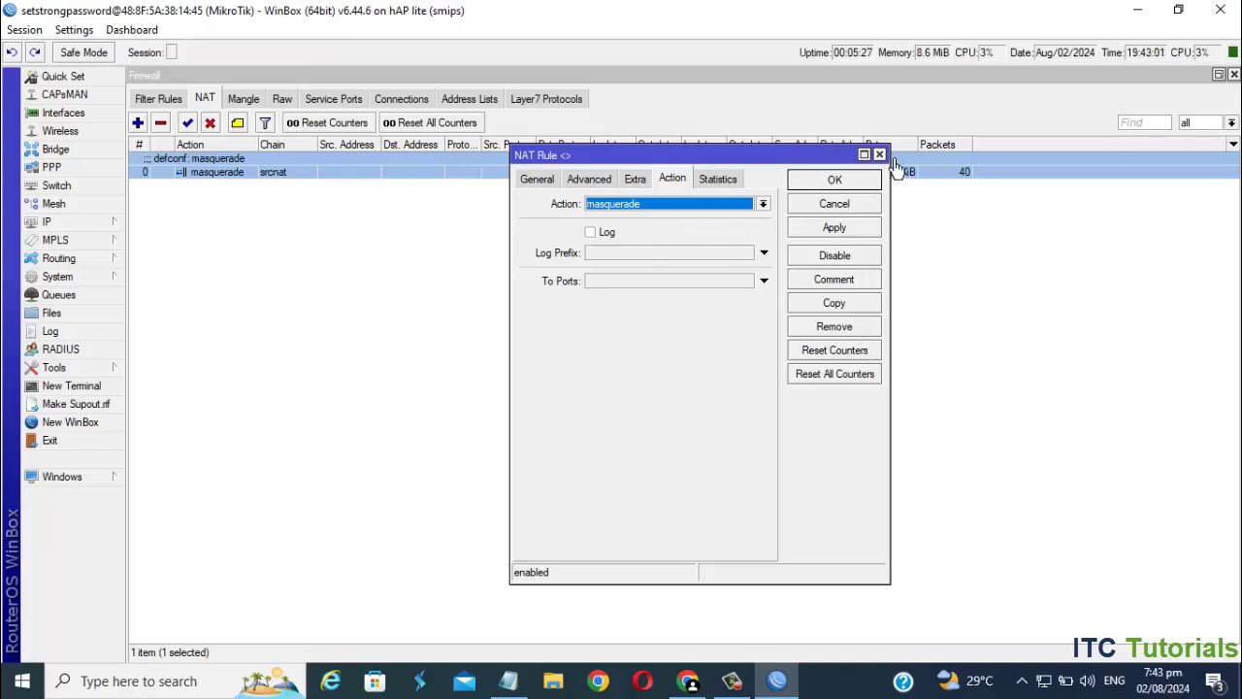
{"action": "left_click_drag", "start_coordinate": [834, 184], "coordinate": [808, 255]}
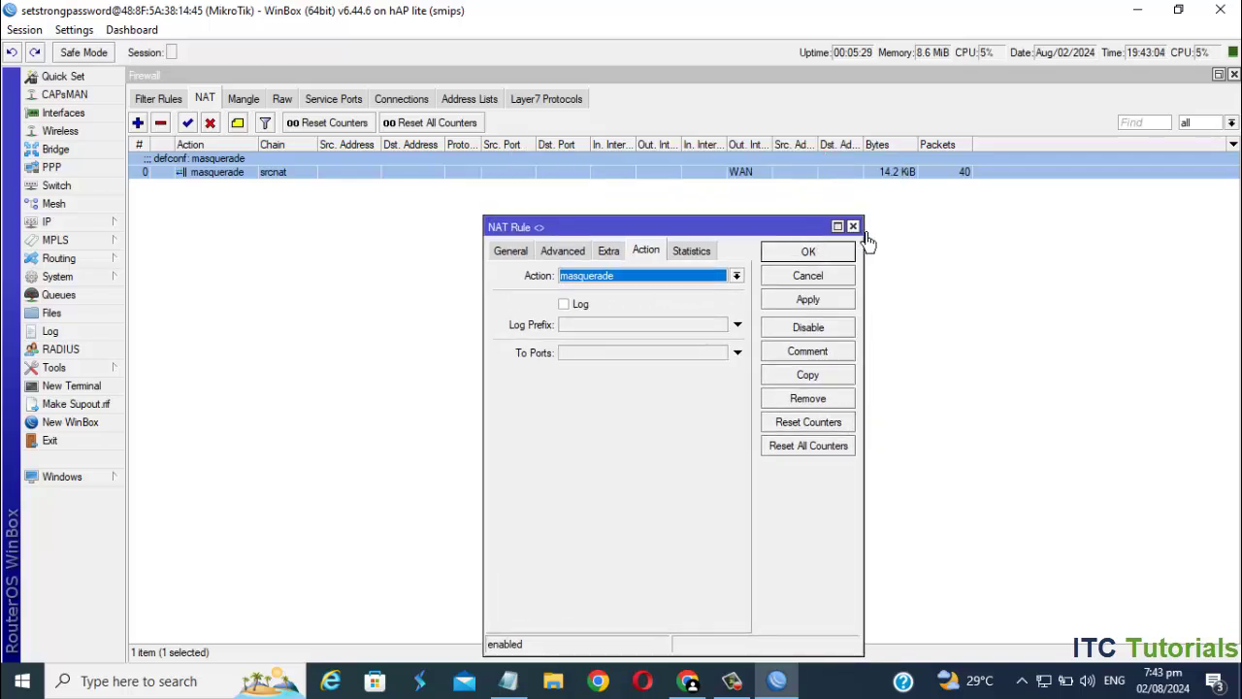
{"action": "left_click", "coordinate": [853, 225]}
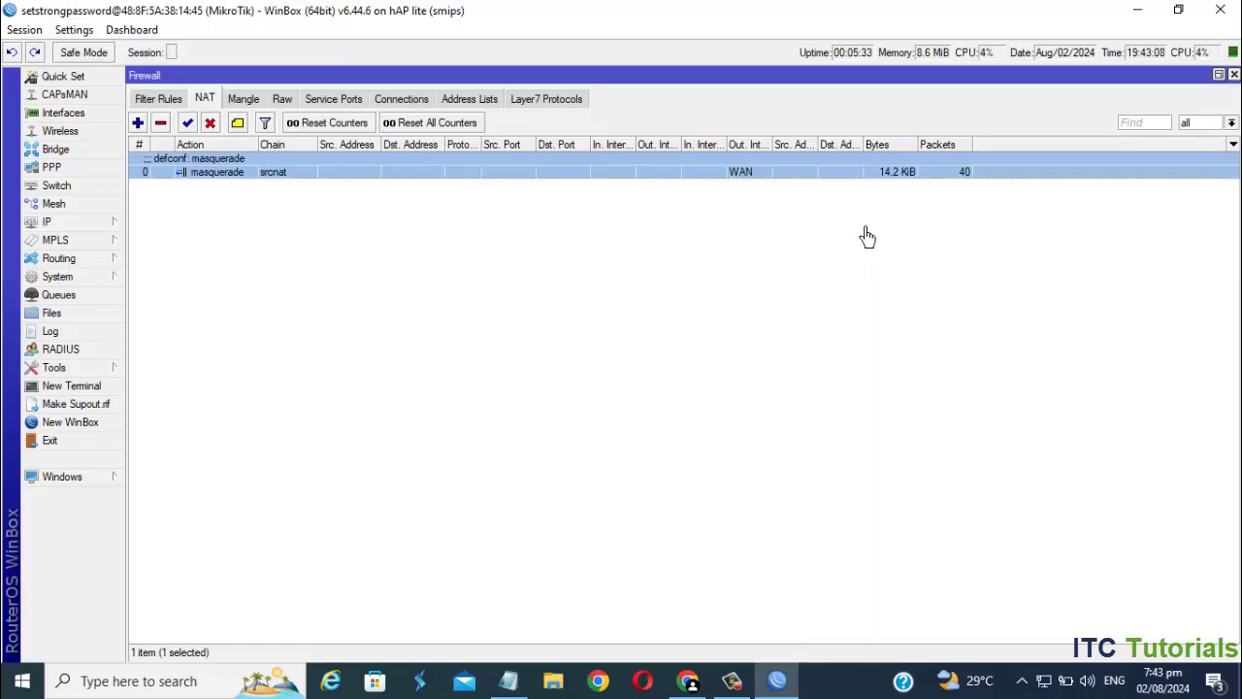
{"action": "left_click", "coordinate": [82, 392]}
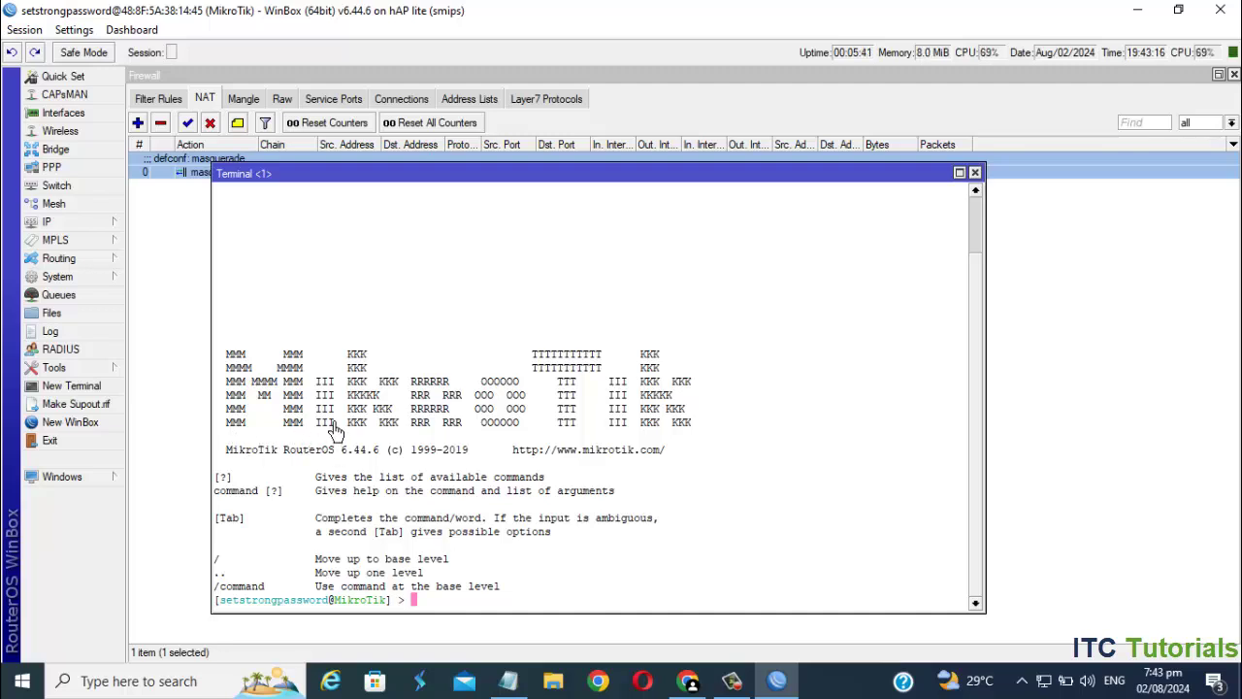
{"action": "type", "text": "/in"}
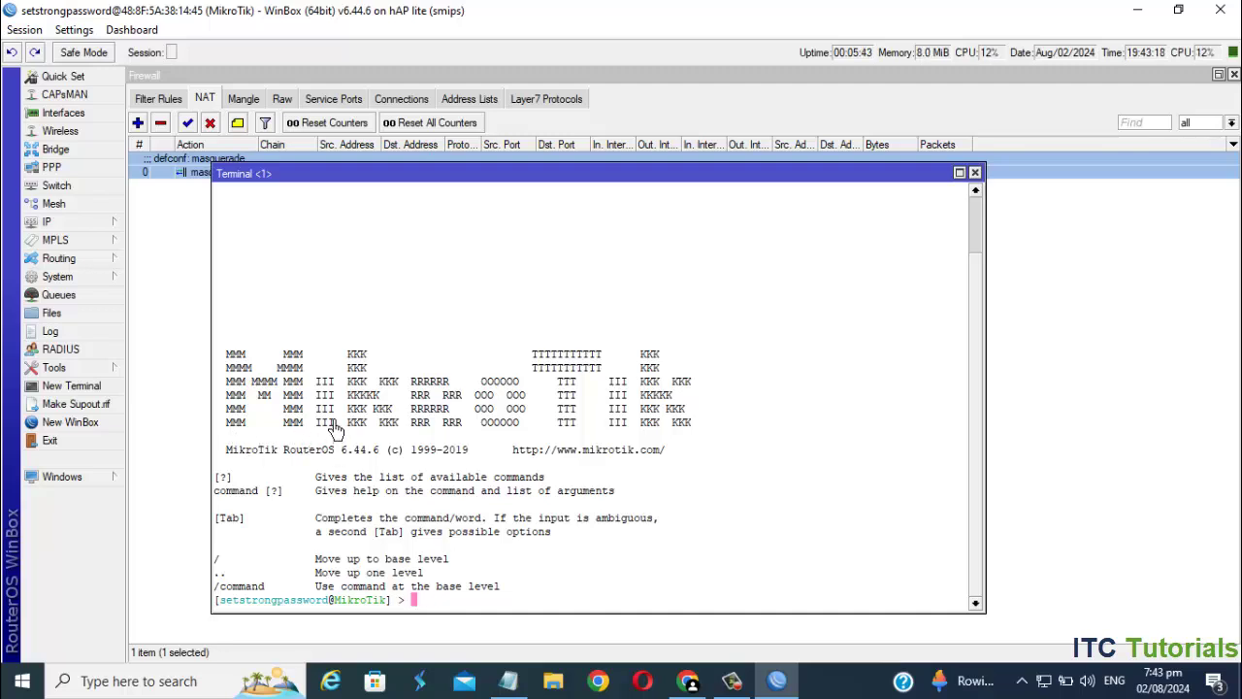
{"action": "type", "text": "ping google.com"}
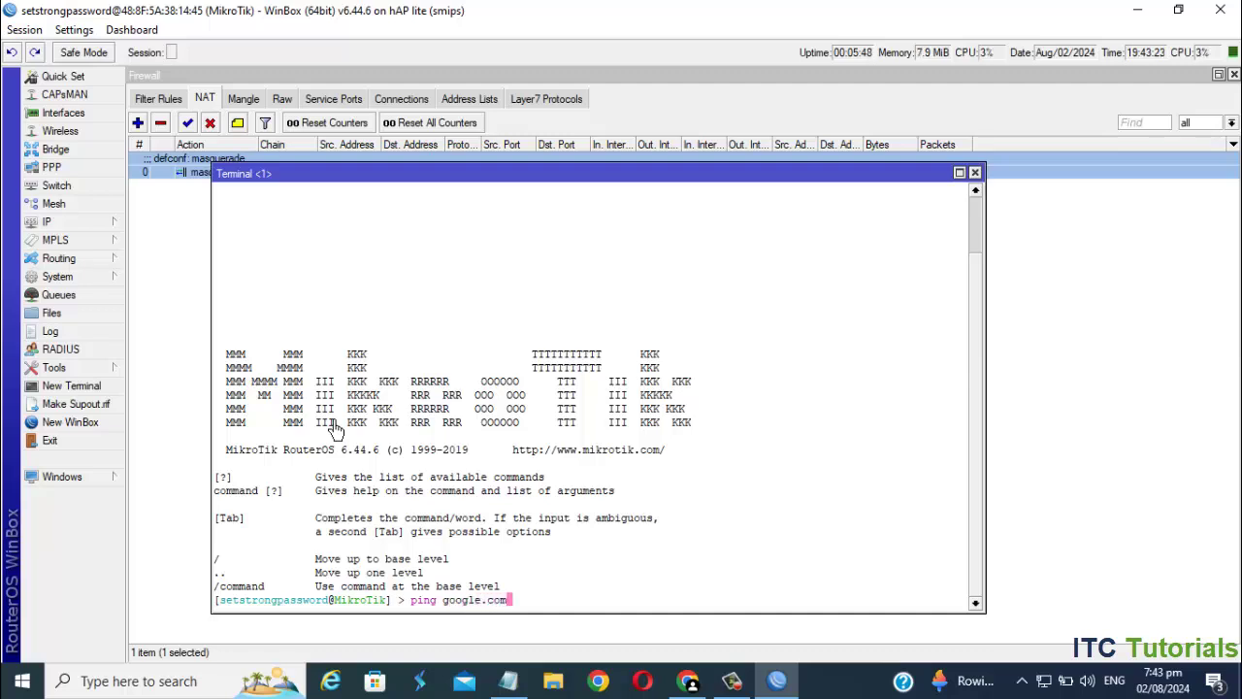
{"action": "key", "text": "Return"}
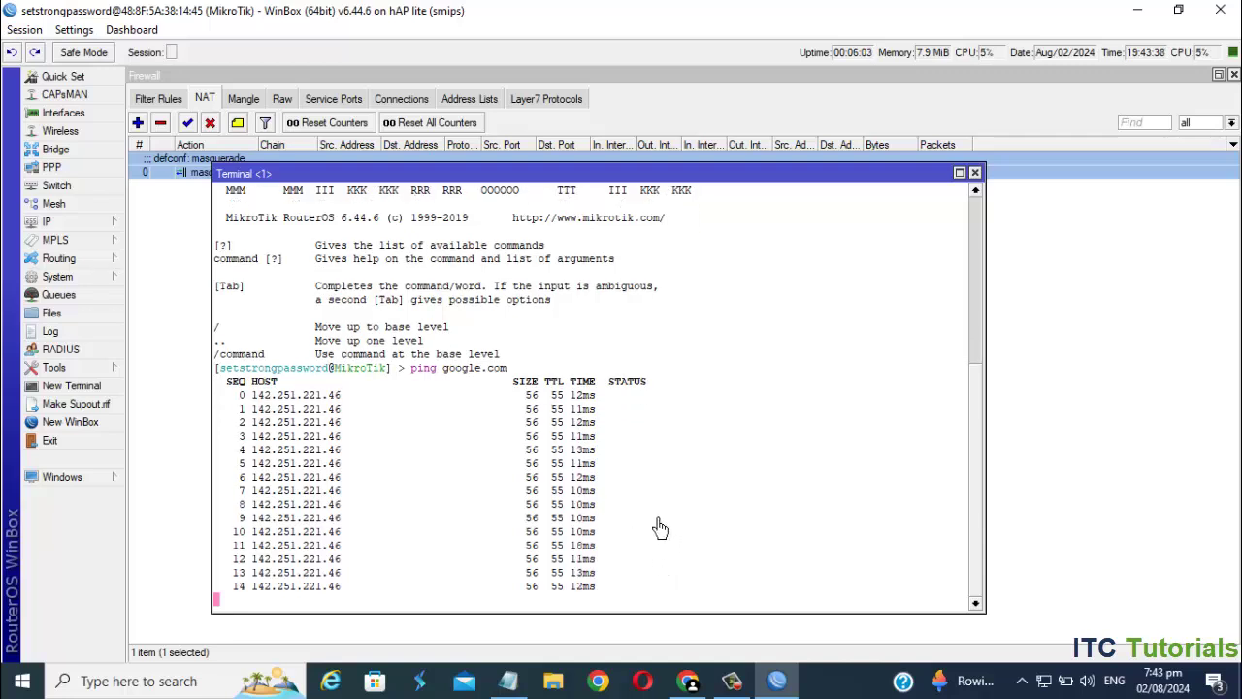
{"action": "left_click", "coordinate": [975, 172]}
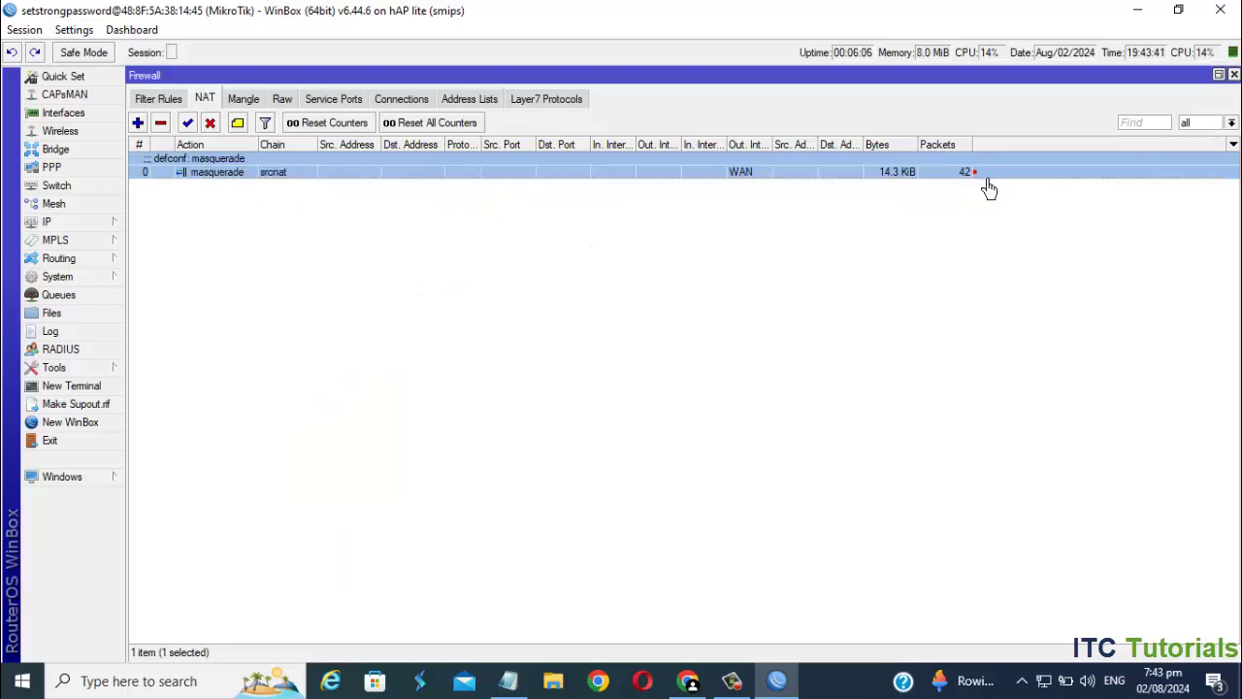
- Create the pool-PPPoE Clients IP pool with addresses 192.168.3.10-192.168.3.254
{"action": "left_click", "coordinate": [86, 230]}
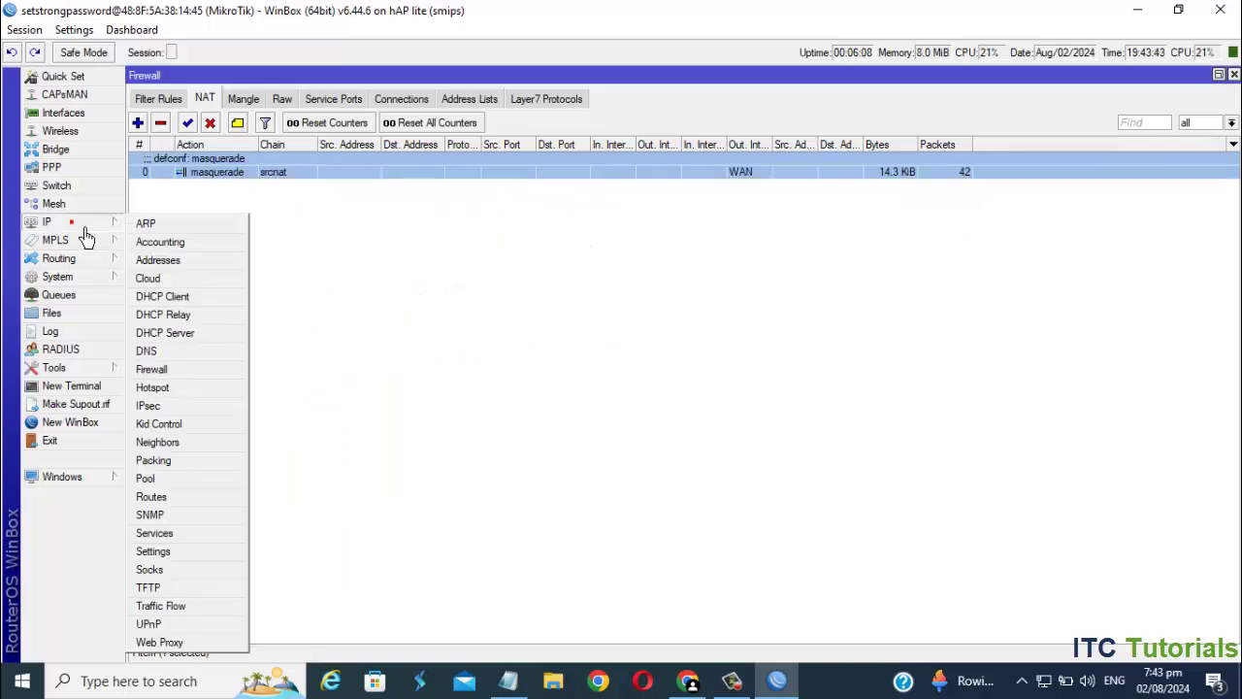
{"action": "left_click", "coordinate": [168, 486]}
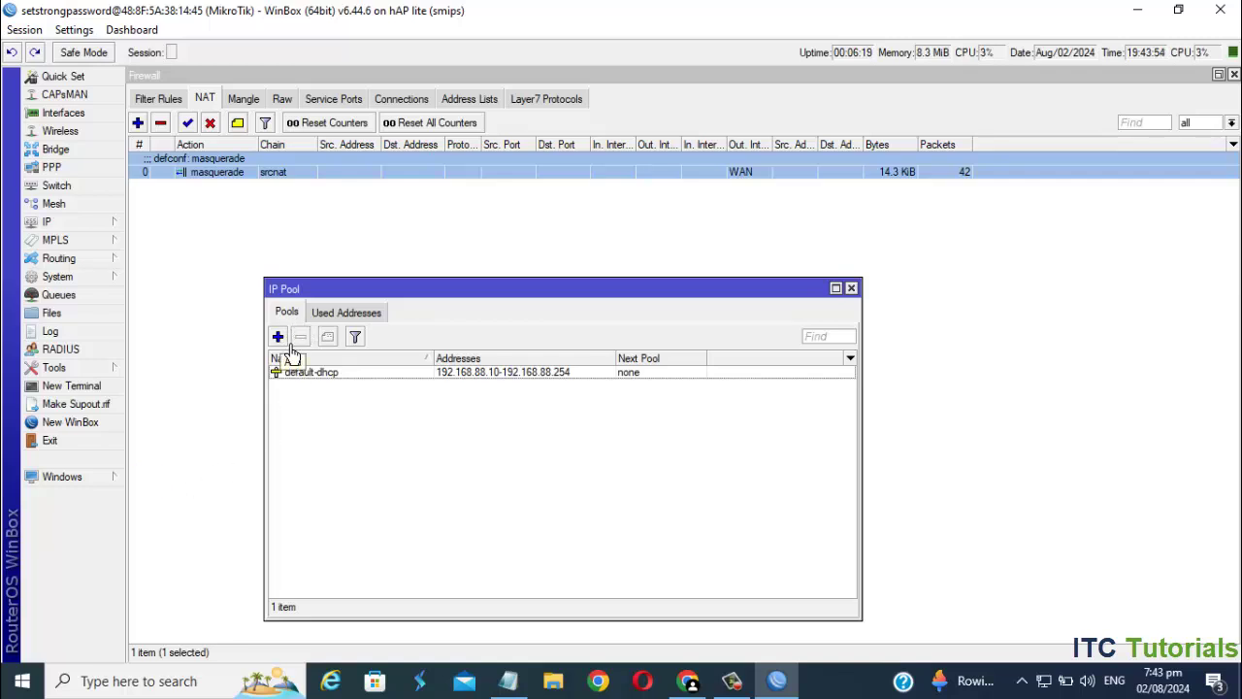
{"action": "left_click", "coordinate": [279, 337]}
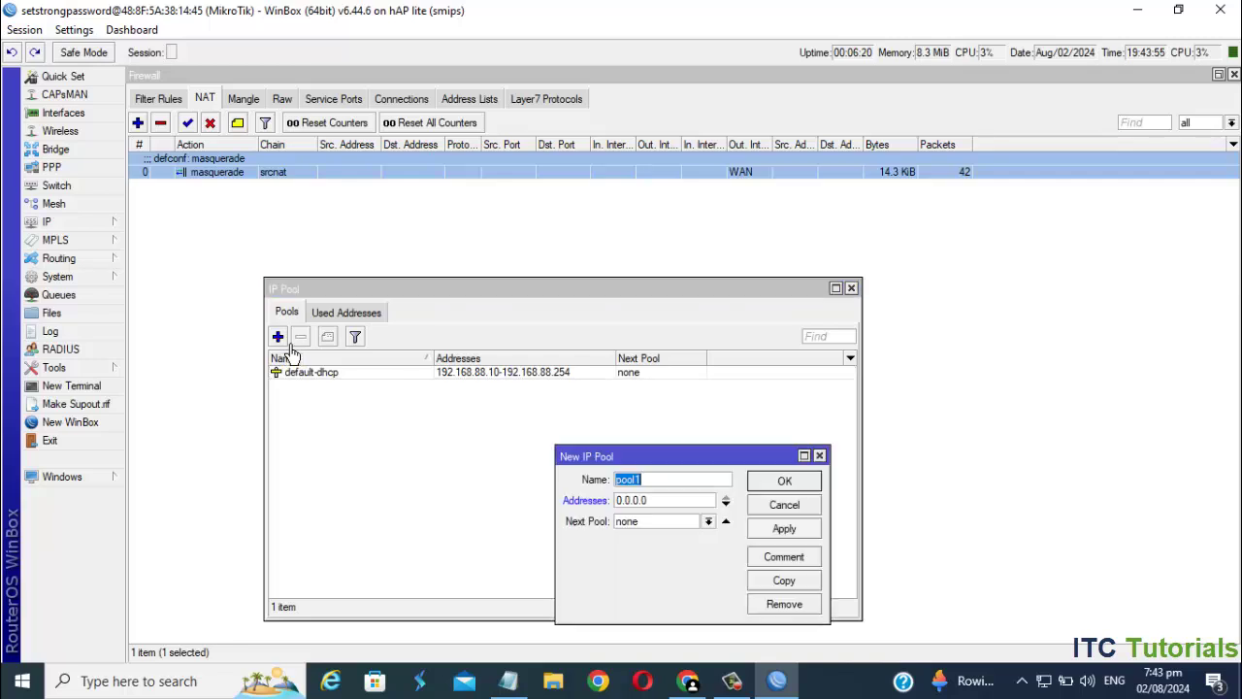
{"action": "left_click", "coordinate": [673, 487]}
{"action": "left_click", "coordinate": [674, 490]}
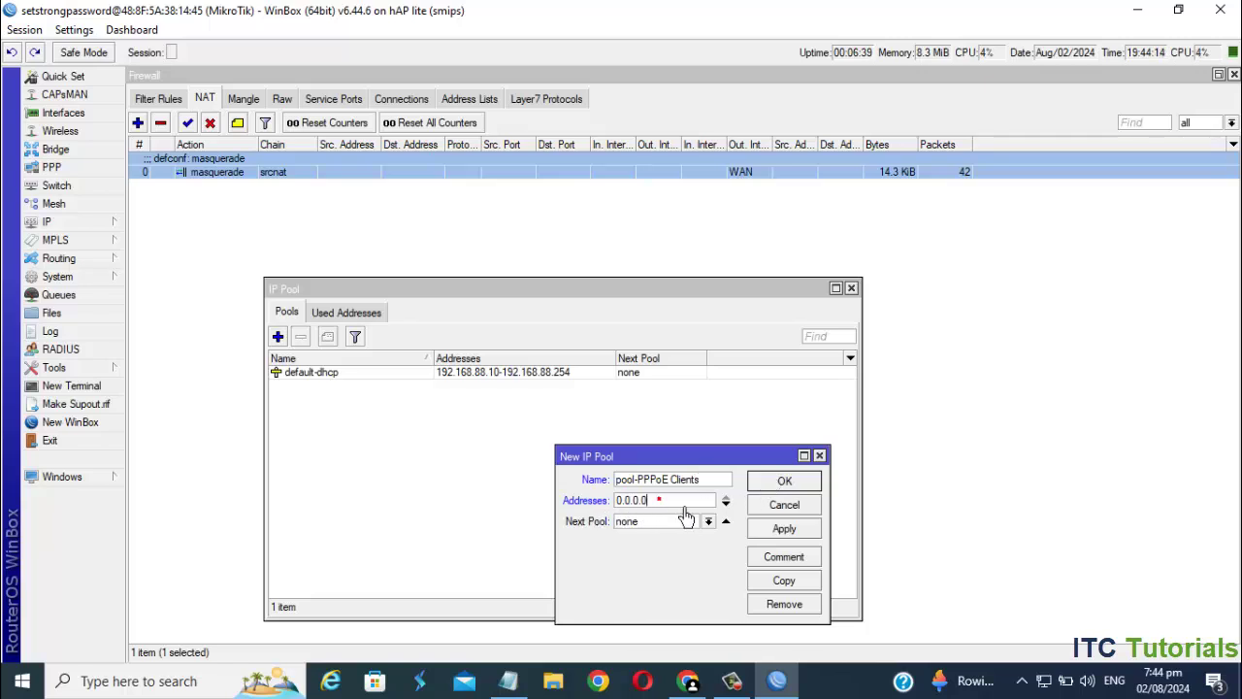
{"action": "key", "text": "BackSpace"}
{"action": "key", "text": "BackSpace"}
{"action": "type", "text": "19"}
{"action": "type", "text": "2.16"}
{"action": "type", "text": "8.3.10-192.168.3"}
{"action": "type", "text": ".254"}
{"action": "left_click", "coordinate": [803, 531]}
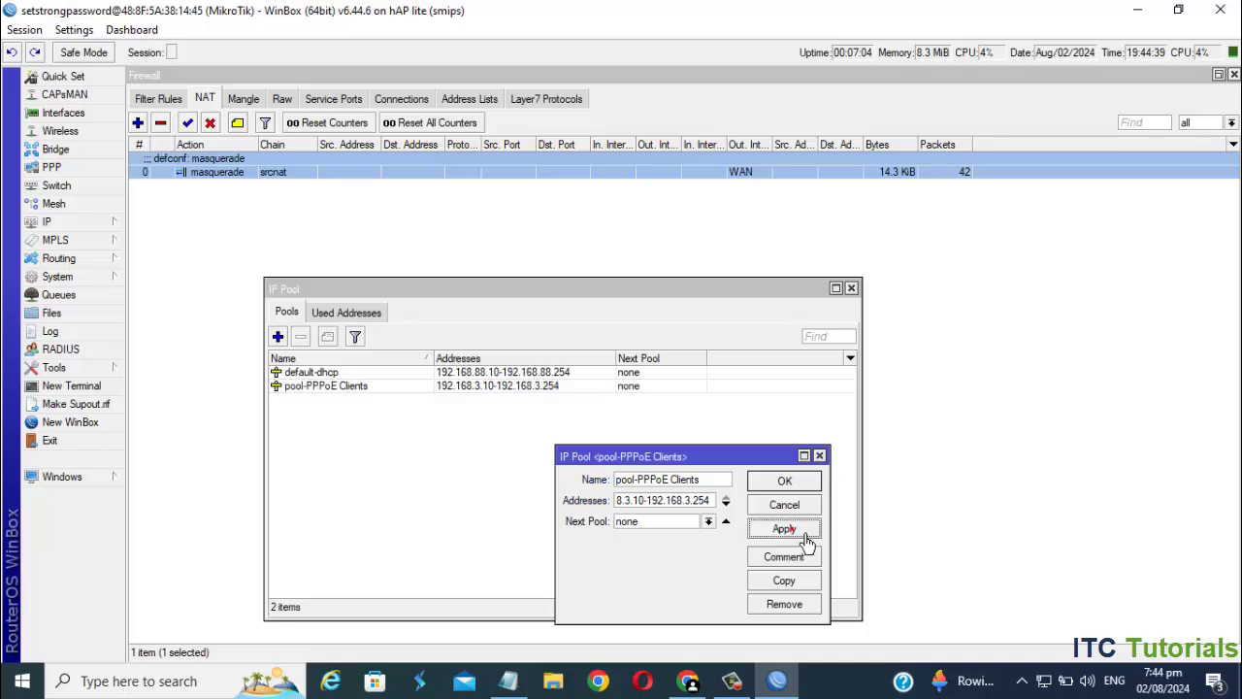
{"action": "left_click", "coordinate": [800, 483]}
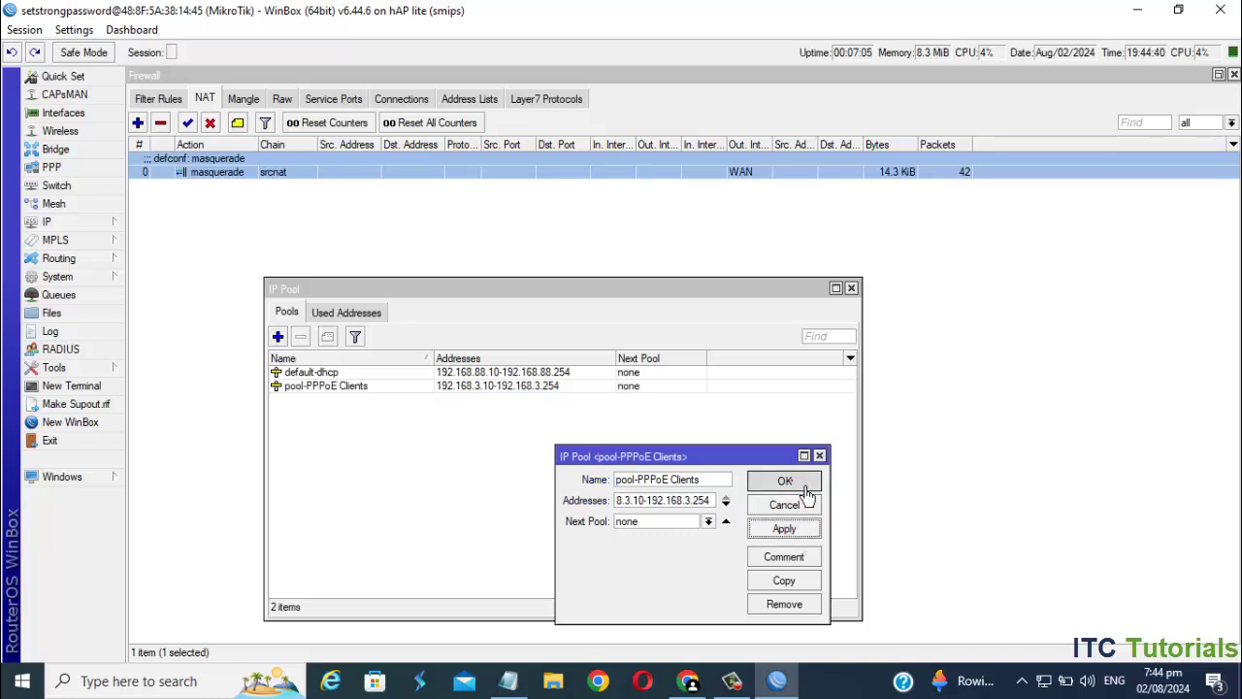
{"action": "left_click", "coordinate": [328, 387]}
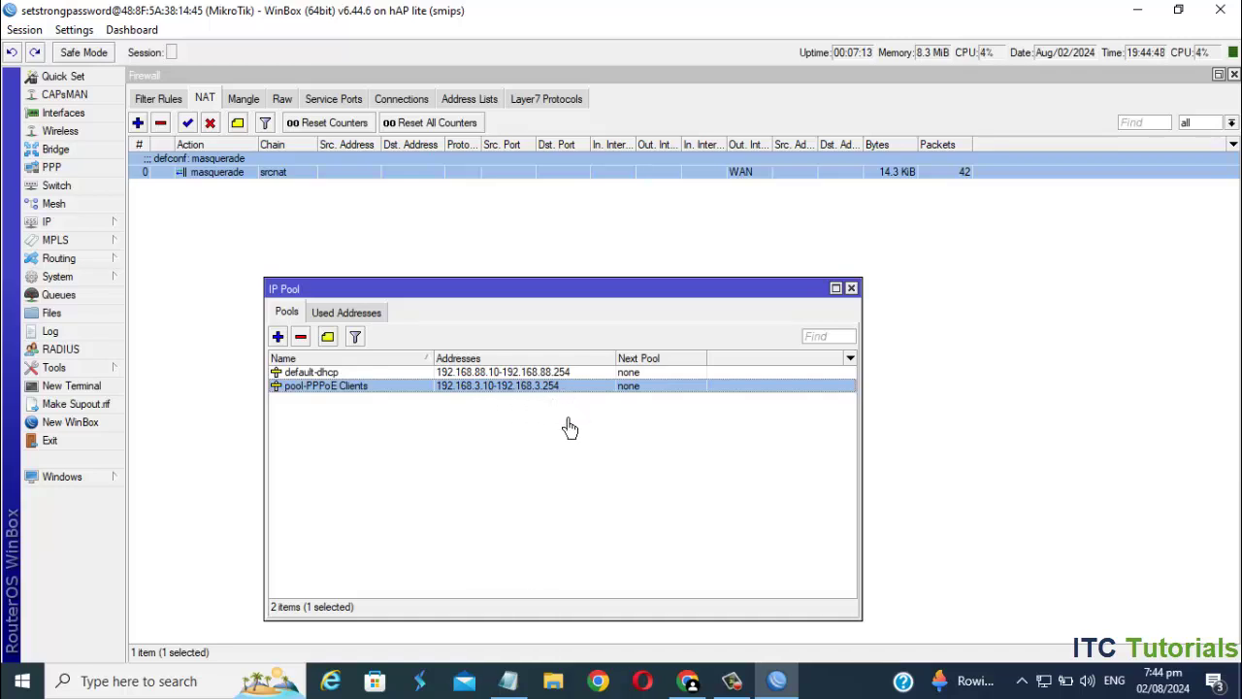
- Start a new simple queue named PPPoE TOTAL BANDWIDTH
{"action": "left_click", "coordinate": [851, 288]}
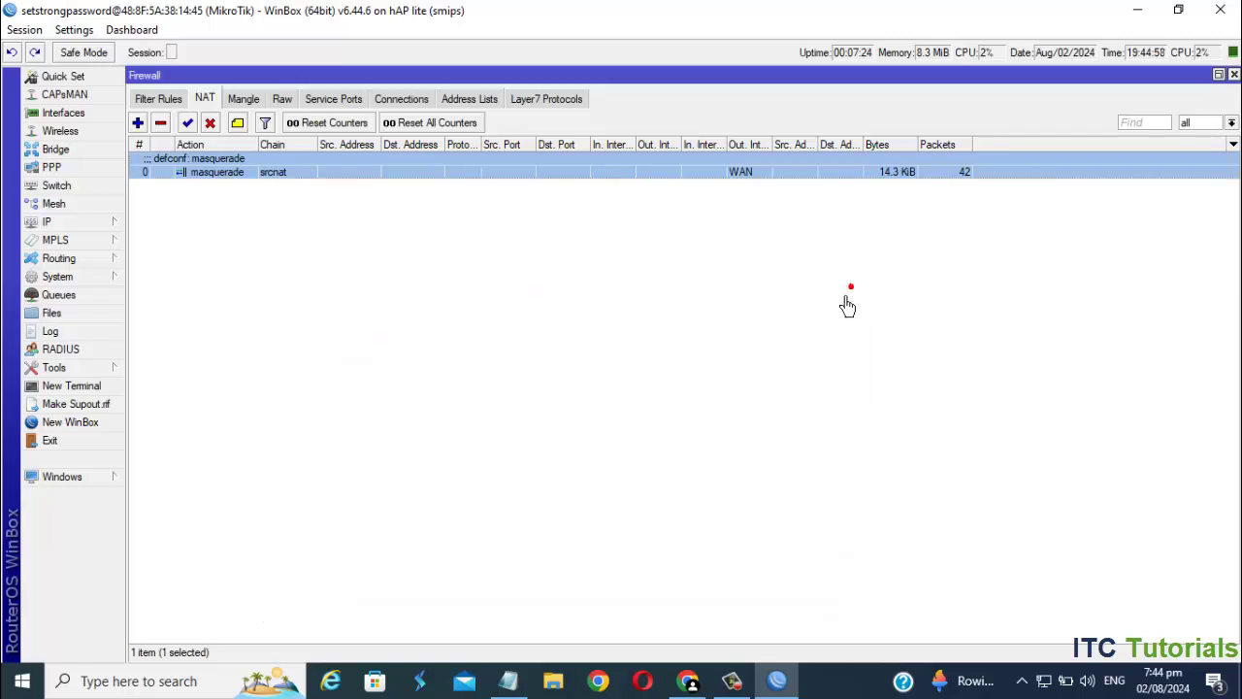
{"action": "left_click", "coordinate": [82, 299]}
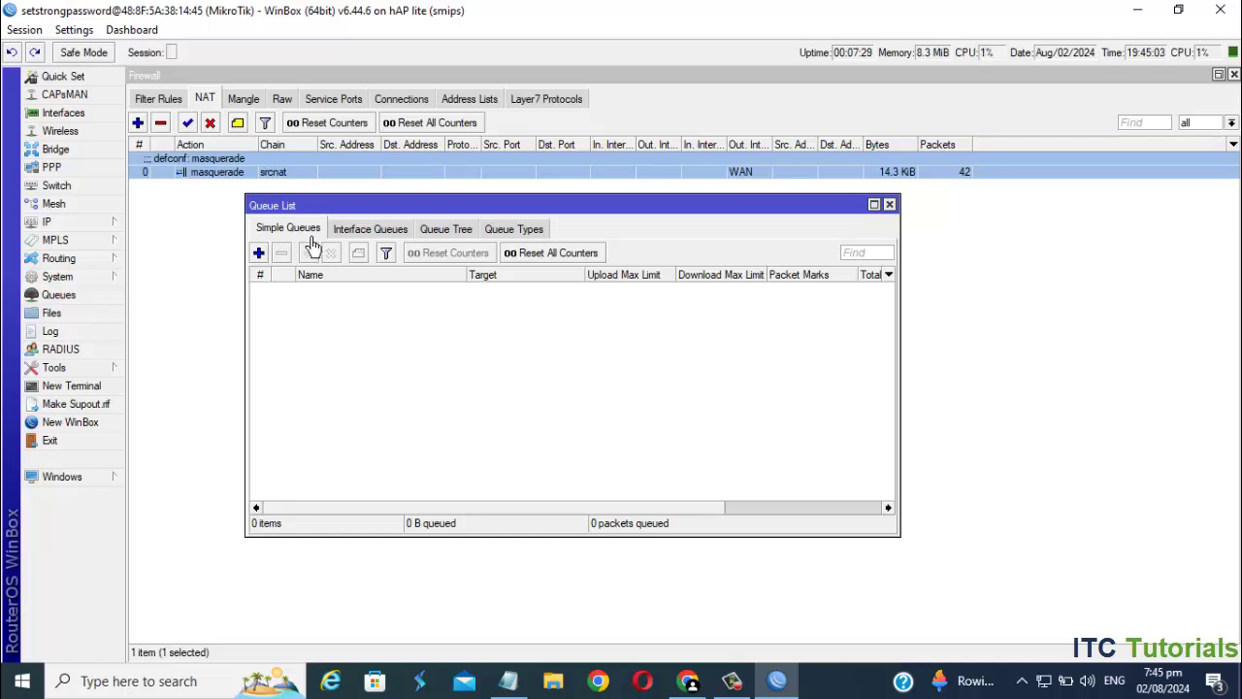
{"action": "left_click", "coordinate": [260, 255]}
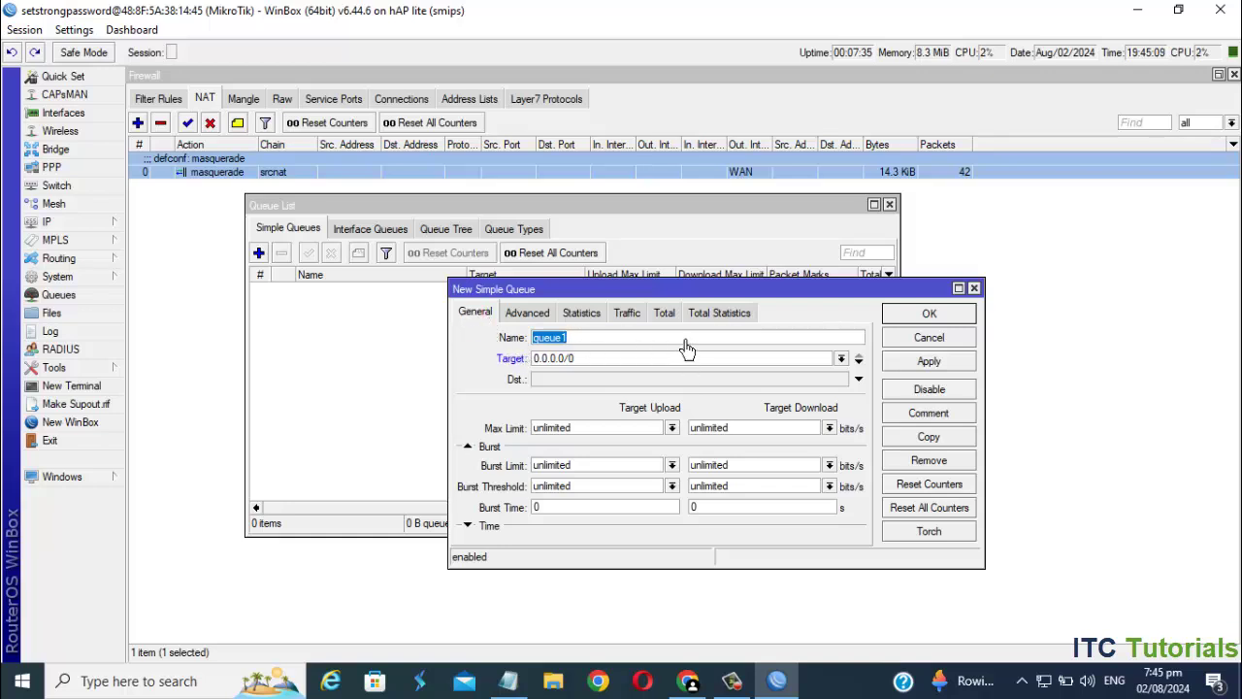
{"action": "key", "text": "BackSpace"}
{"action": "type", "text": "PPPoE TOTAL BANDWIDTH"}
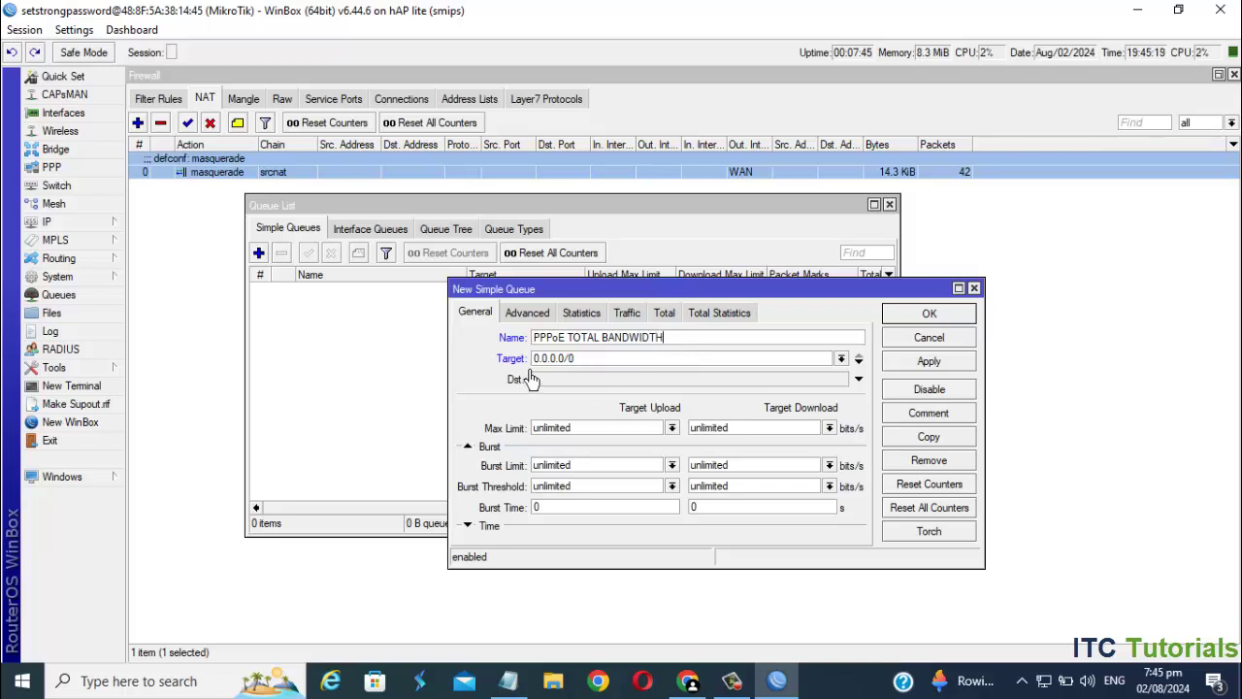
- Set the queue target to 192.168.3.0/24 and max limits to 10M upload and download, then save
{"action": "left_click_drag", "start_coordinate": [594, 362], "coordinate": [533, 361]}
{"action": "key", "text": "BackSpace"}
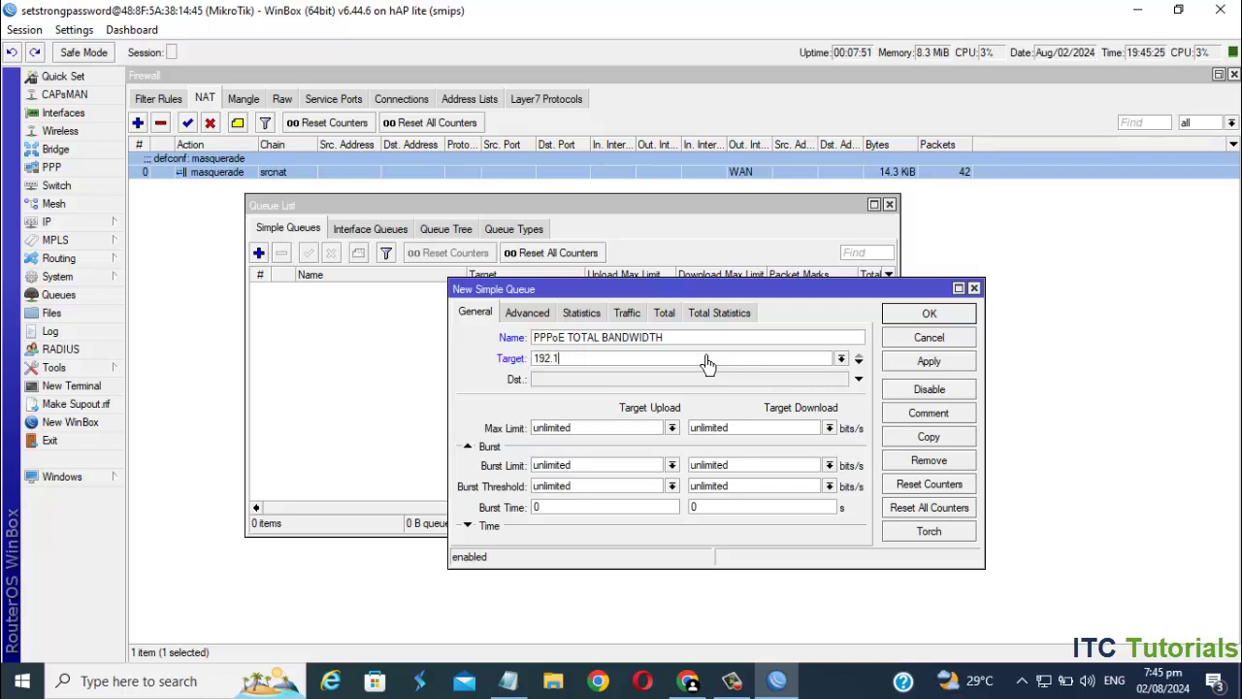
{"action": "type", "text": "192.168.3.0/24"}
{"action": "left_click", "coordinate": [644, 435]}
{"action": "key", "text": "BackSpace"}
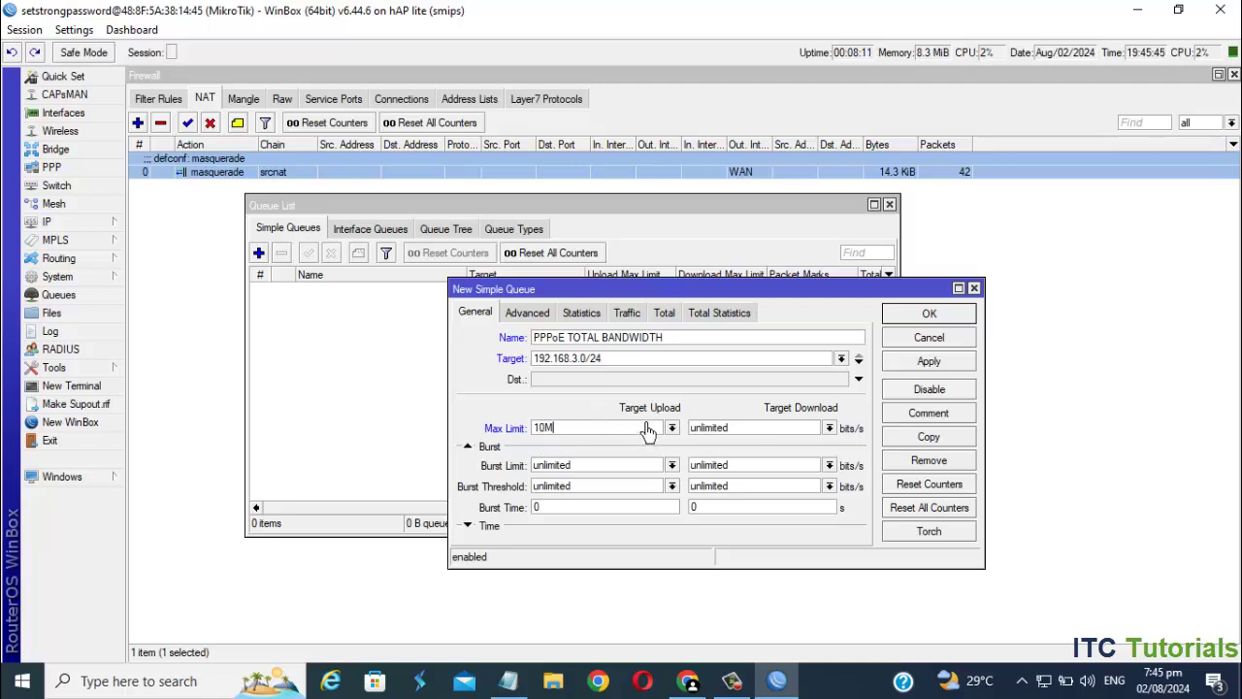
{"action": "left_click", "coordinate": [747, 429]}
{"action": "key", "text": "BackSpace"}
{"action": "left_click", "coordinate": [956, 366]}
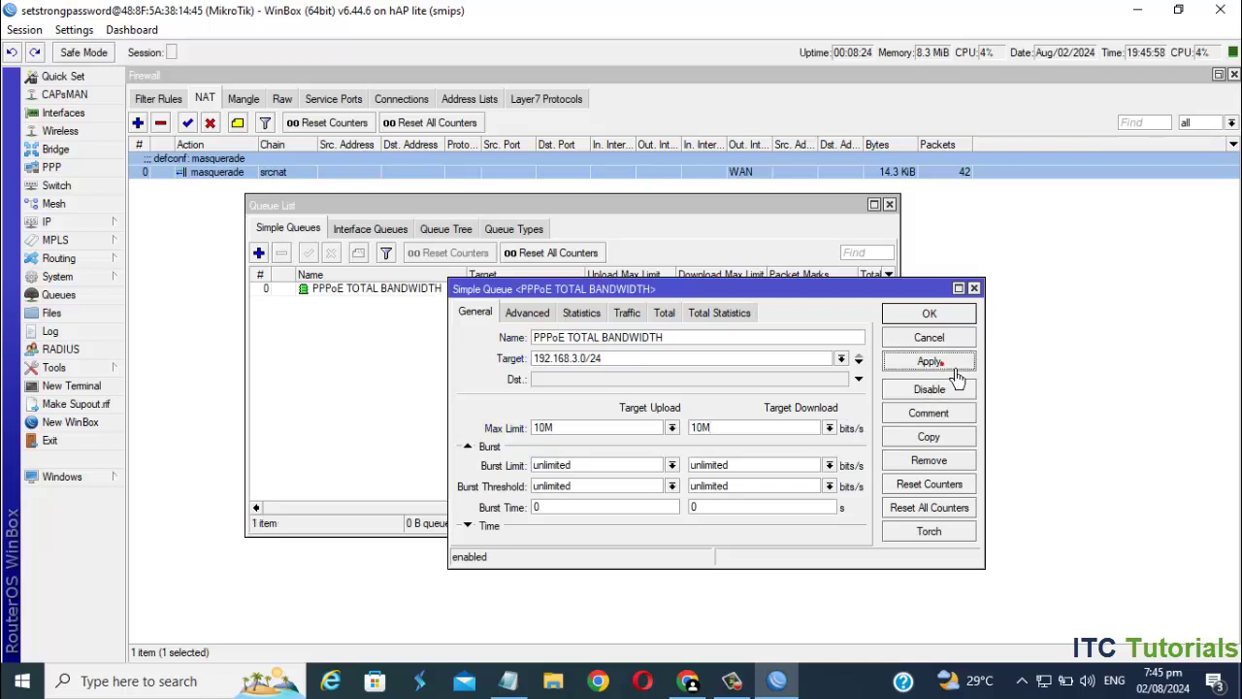
{"action": "left_click", "coordinate": [953, 317]}
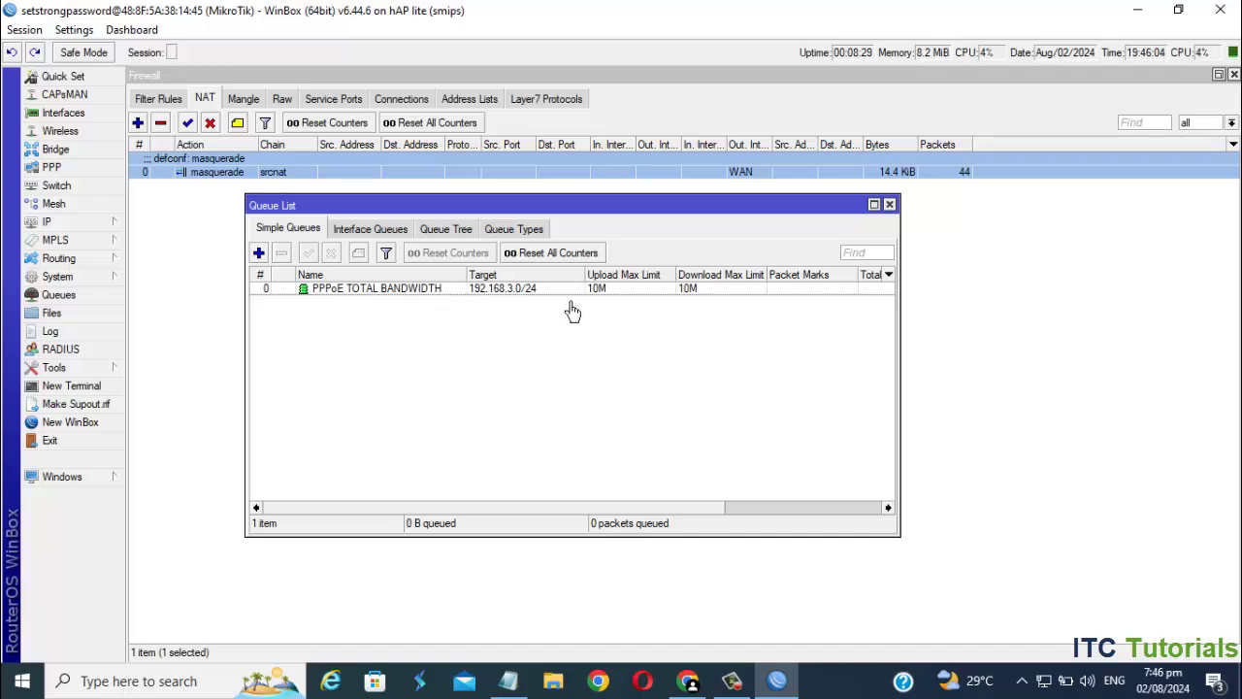
- Close the queue list and show the empty PPPoE Servers list in the PPP window
{"action": "left_click", "coordinate": [889, 205]}
{"action": "left_click", "coordinate": [523, 402]}
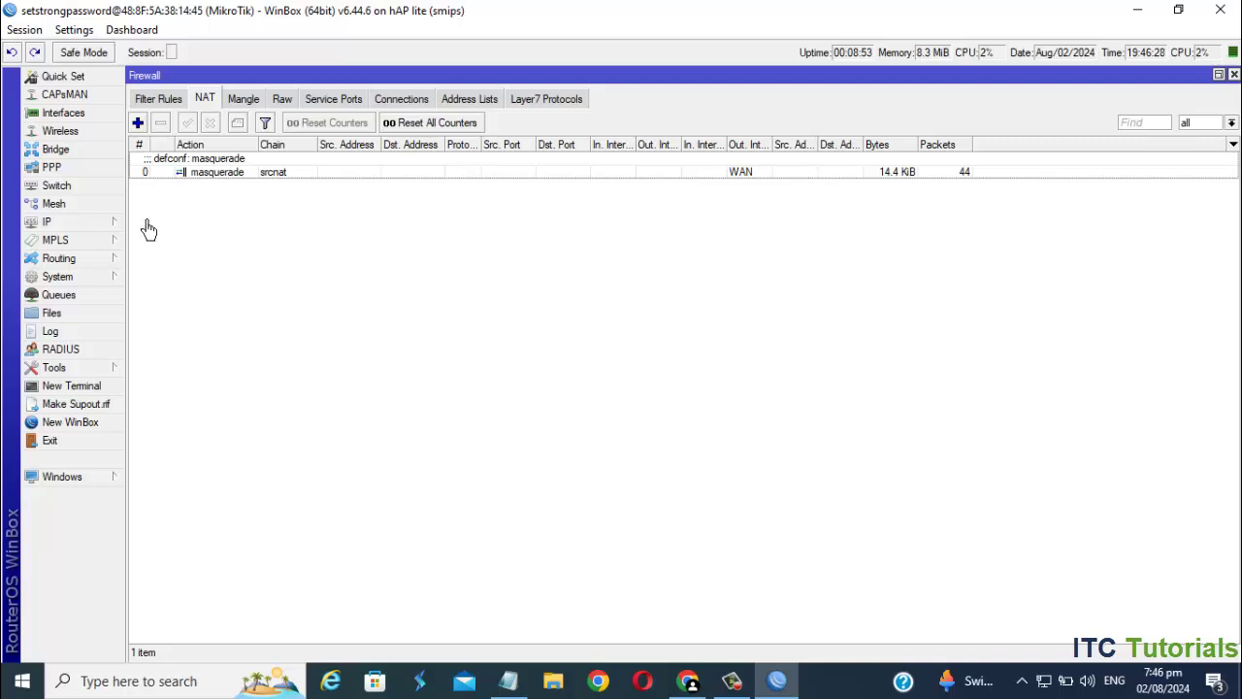
{"action": "left_click", "coordinate": [65, 179]}
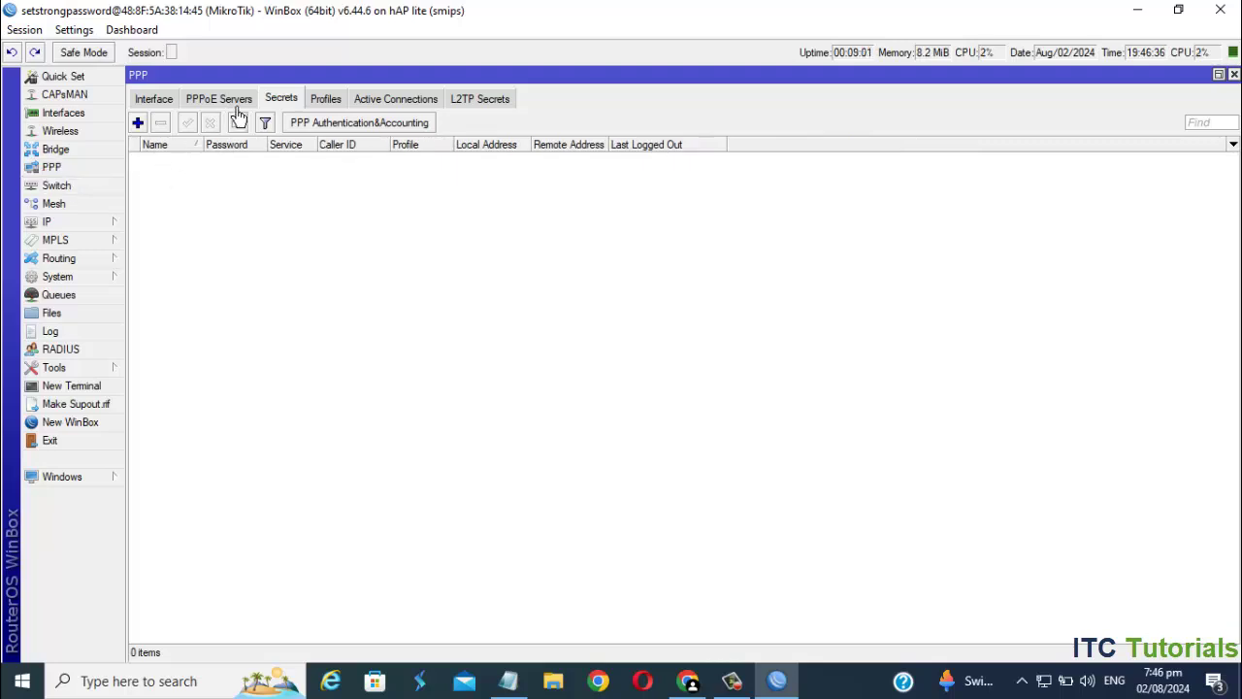
{"action": "left_click", "coordinate": [237, 107]}
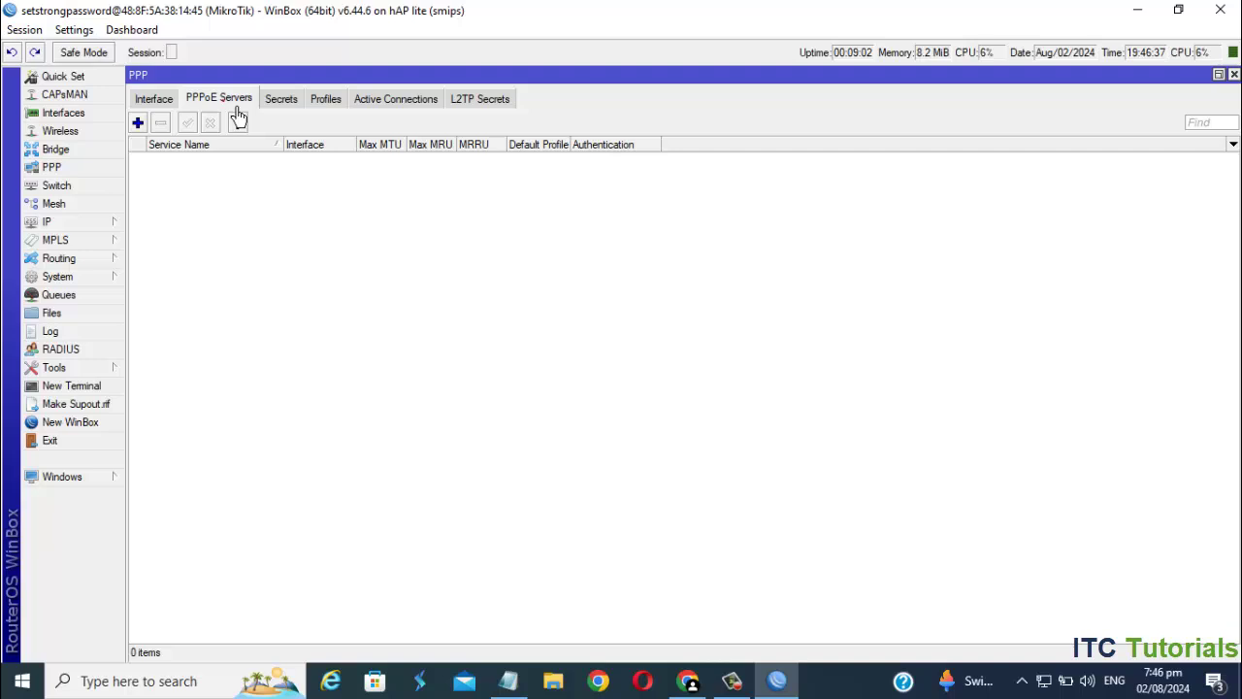
- Add the PPPoE SERVER service on bridge-PPPoE with One Session Per Host enabled, and save it
{"action": "left_click", "coordinate": [146, 127]}
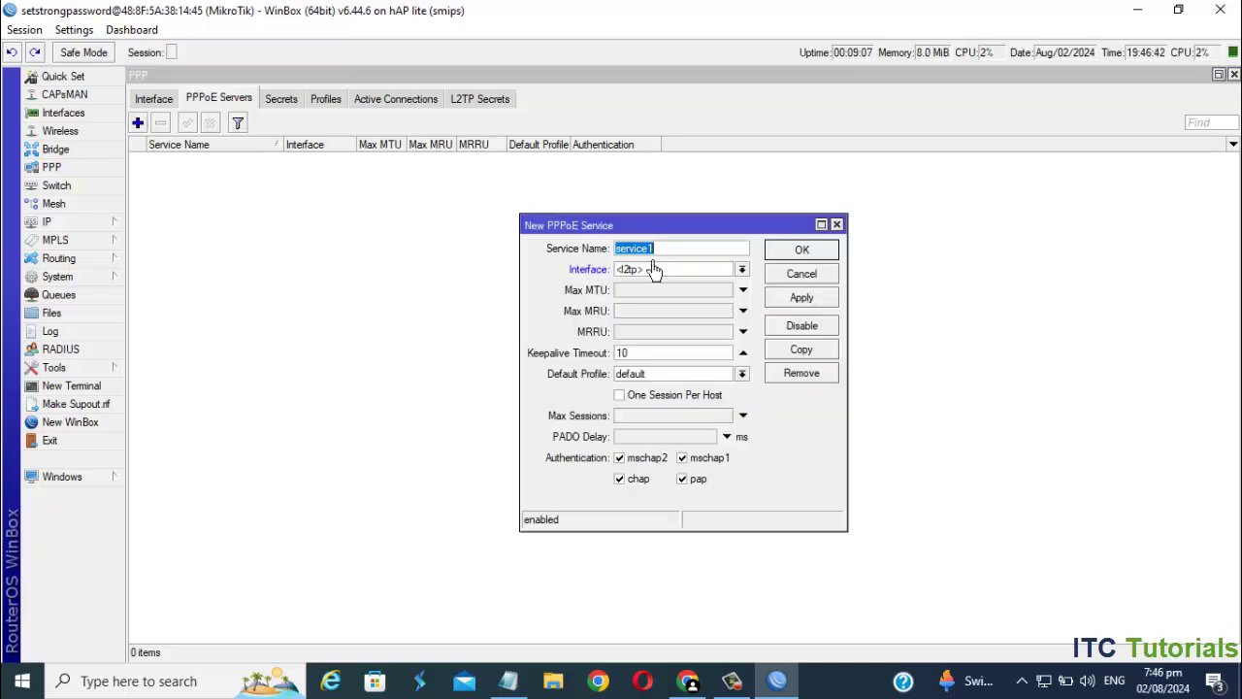
{"action": "key", "text": "BackSpace"}
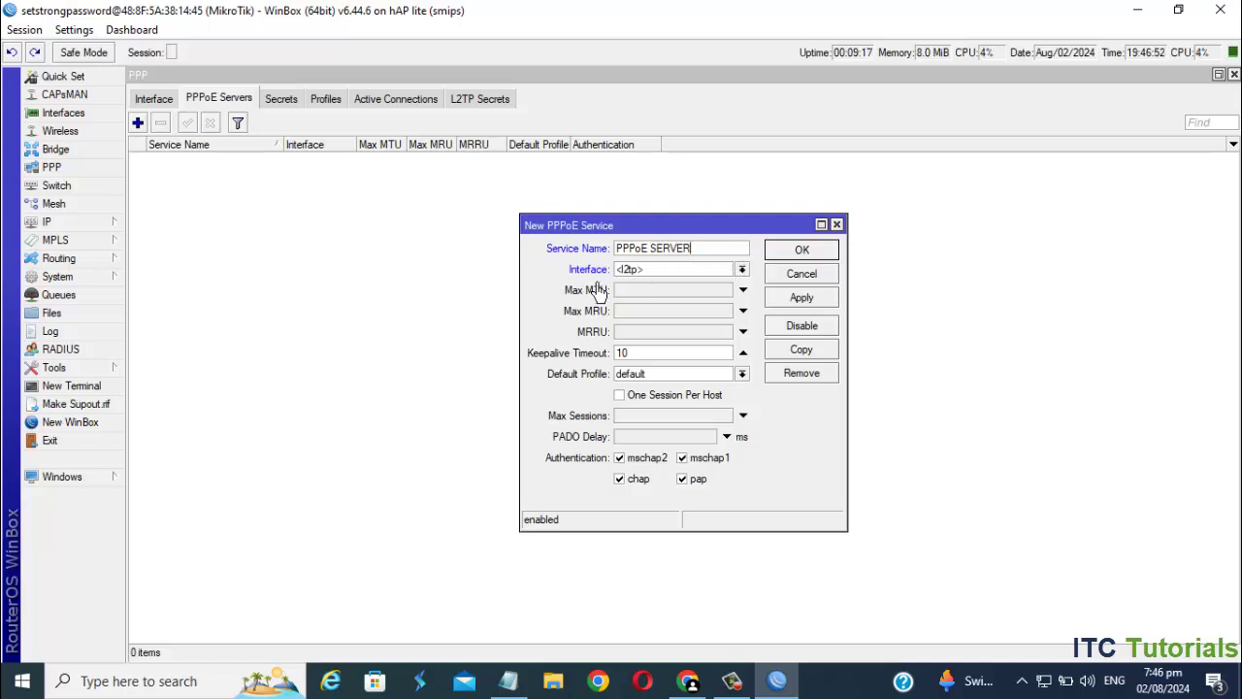
{"action": "left_click", "coordinate": [741, 269]}
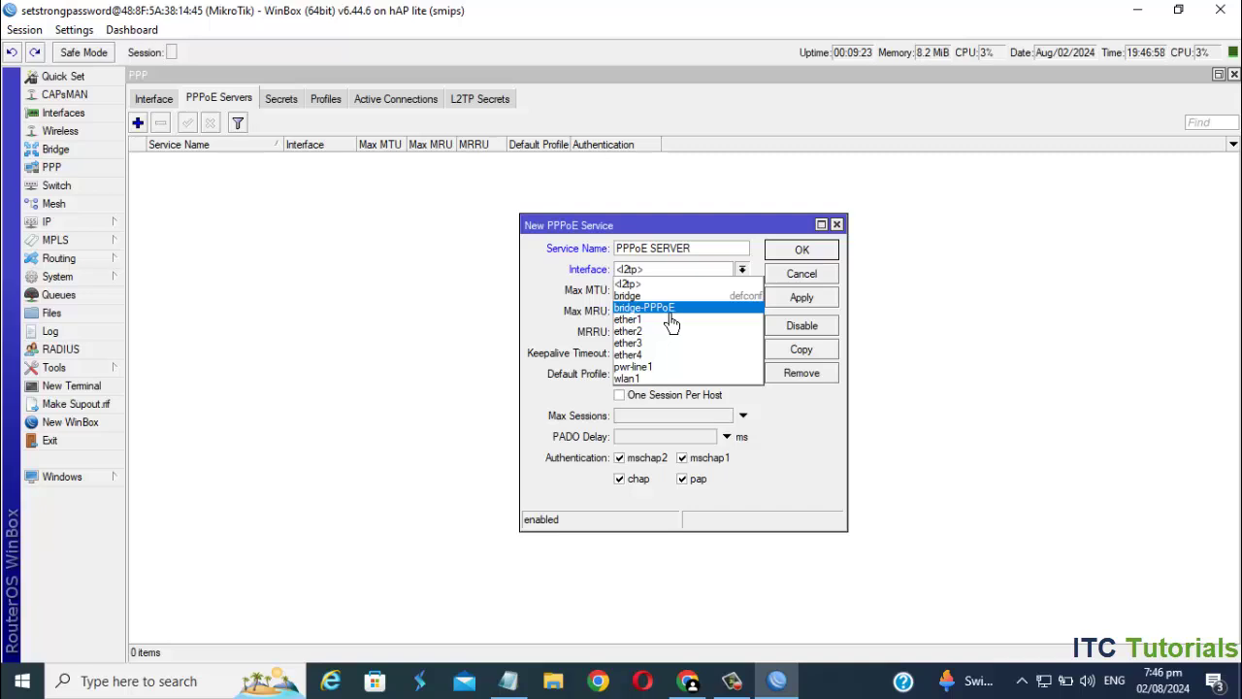
{"action": "left_click", "coordinate": [689, 309]}
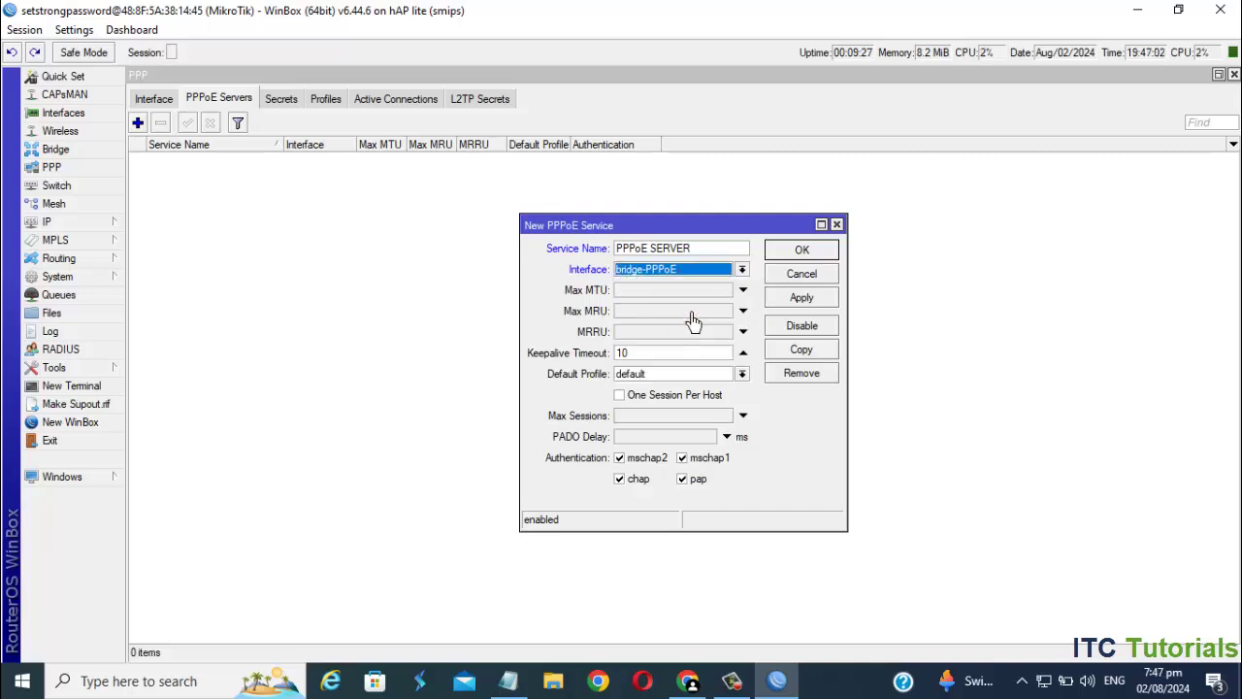
{"action": "left_click", "coordinate": [637, 399]}
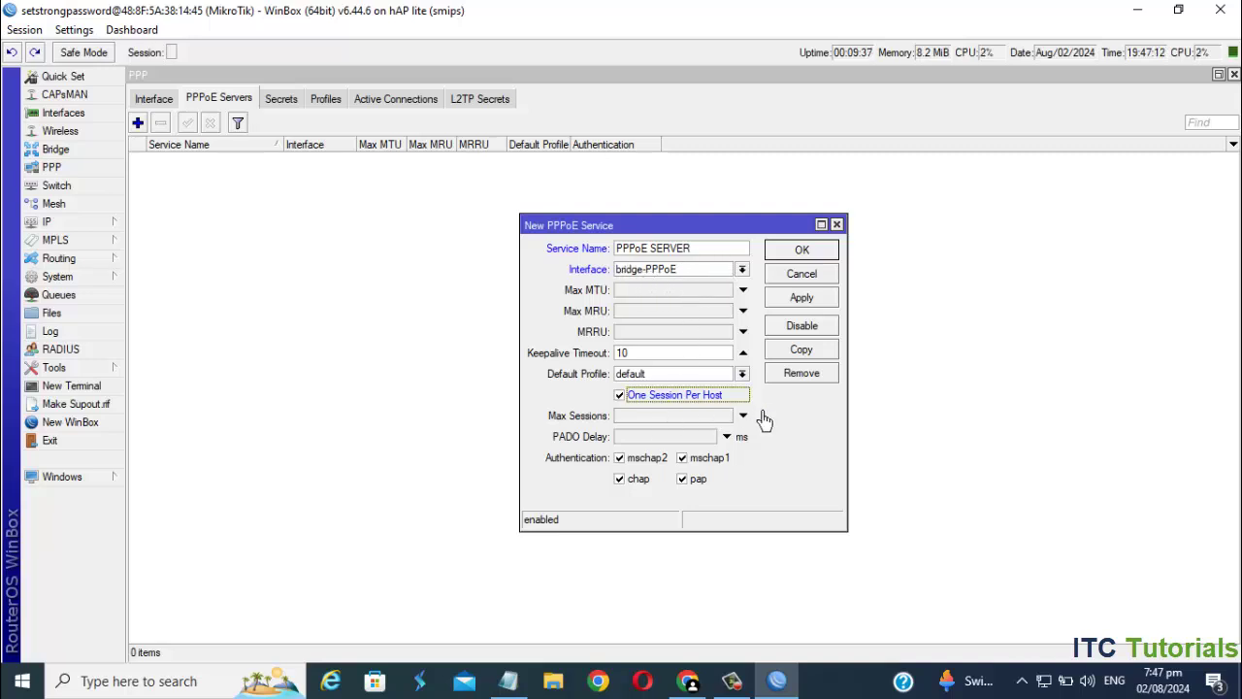
{"action": "left_click", "coordinate": [815, 302]}
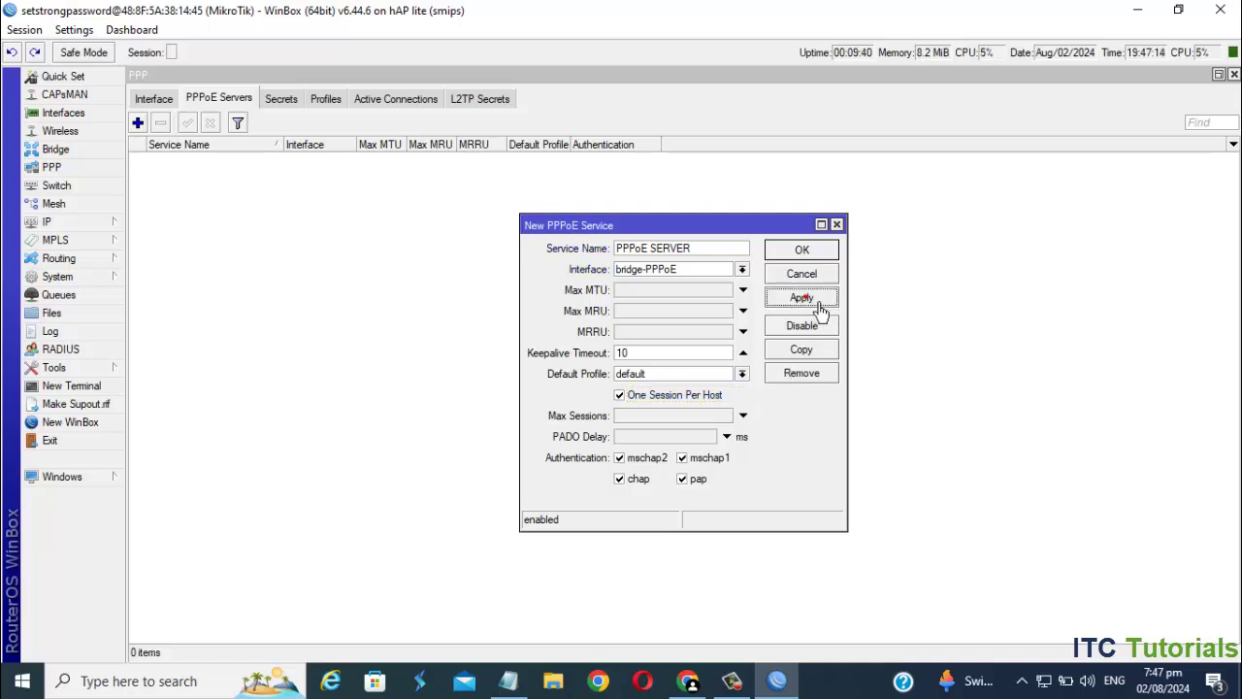
{"action": "left_click", "coordinate": [802, 251]}
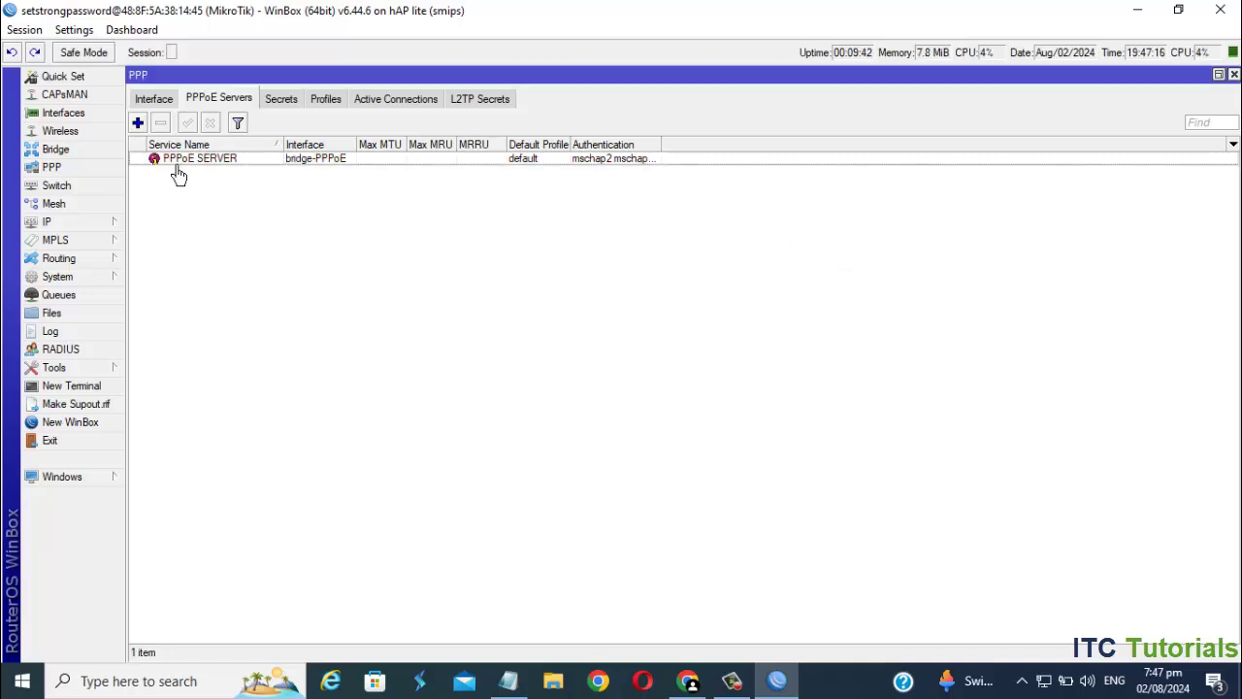
- Create a new PPP profile named profile-2MB
{"action": "left_click", "coordinate": [413, 159]}
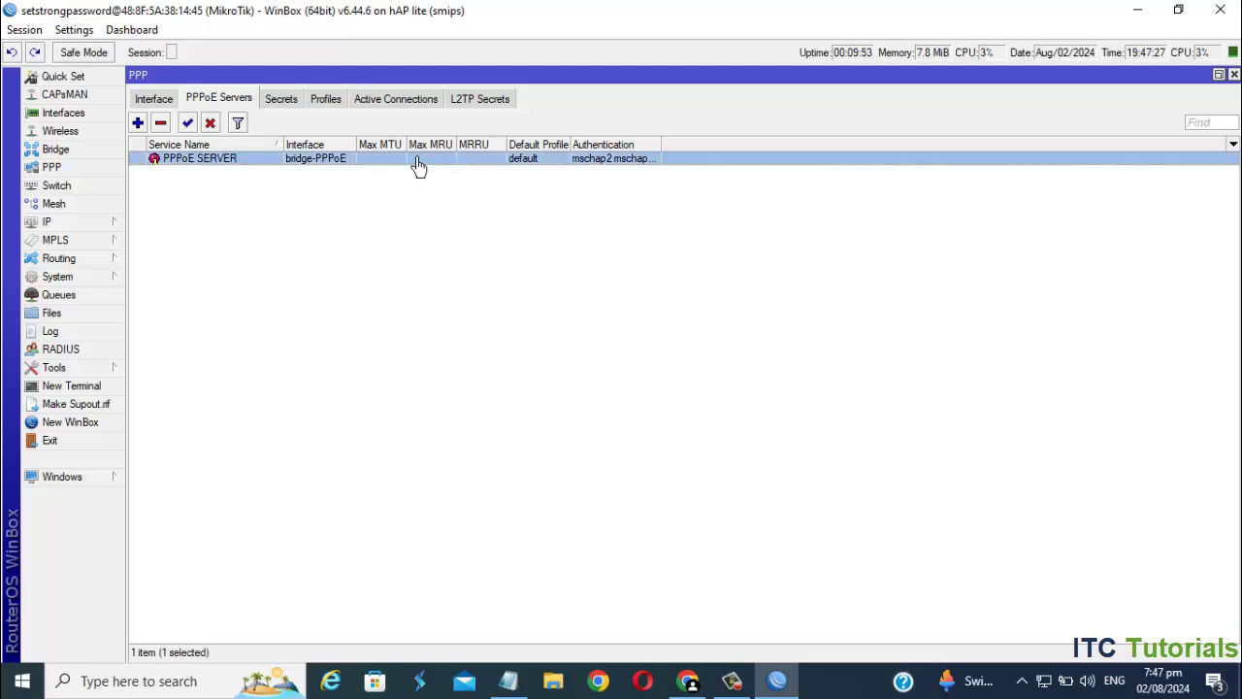
{"action": "left_click", "coordinate": [327, 101]}
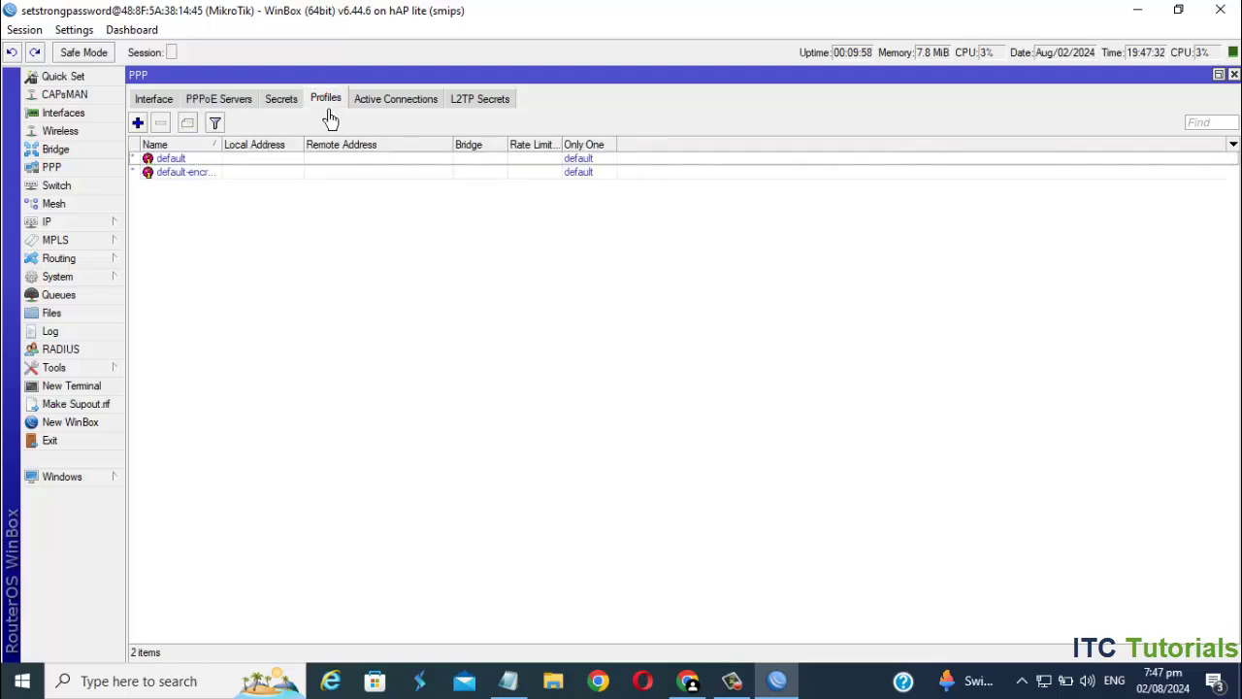
{"action": "left_click", "coordinate": [138, 123]}
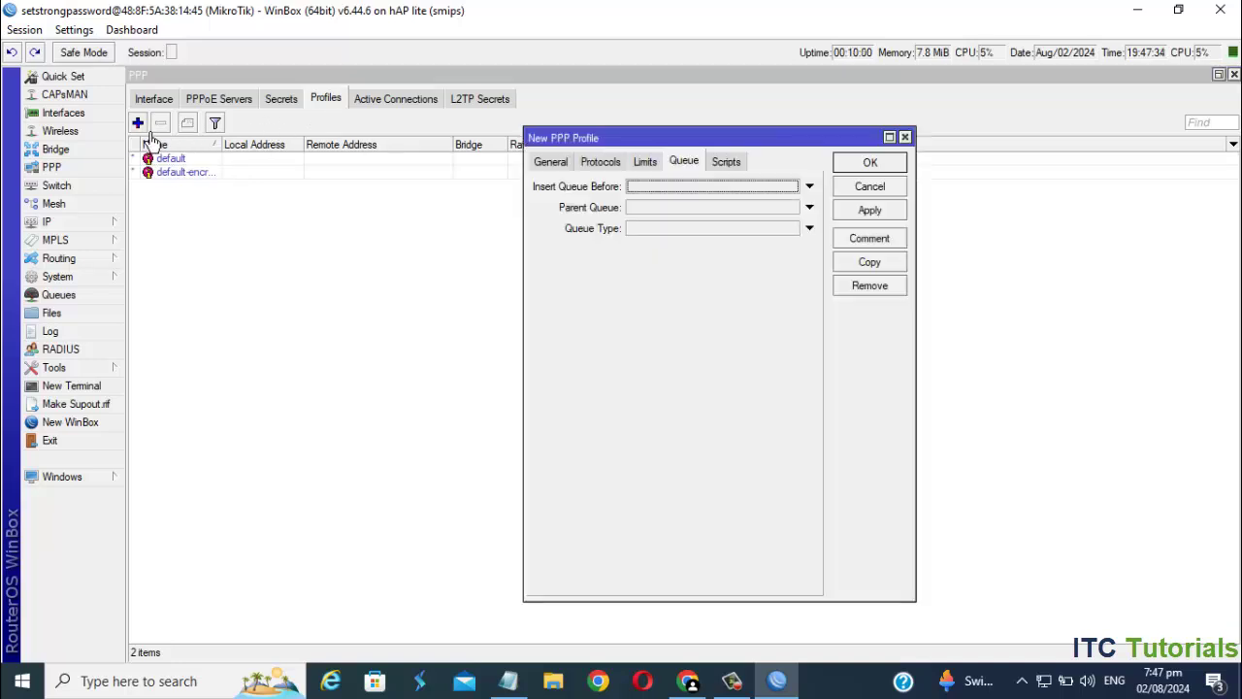
{"action": "left_click", "coordinate": [551, 165]}
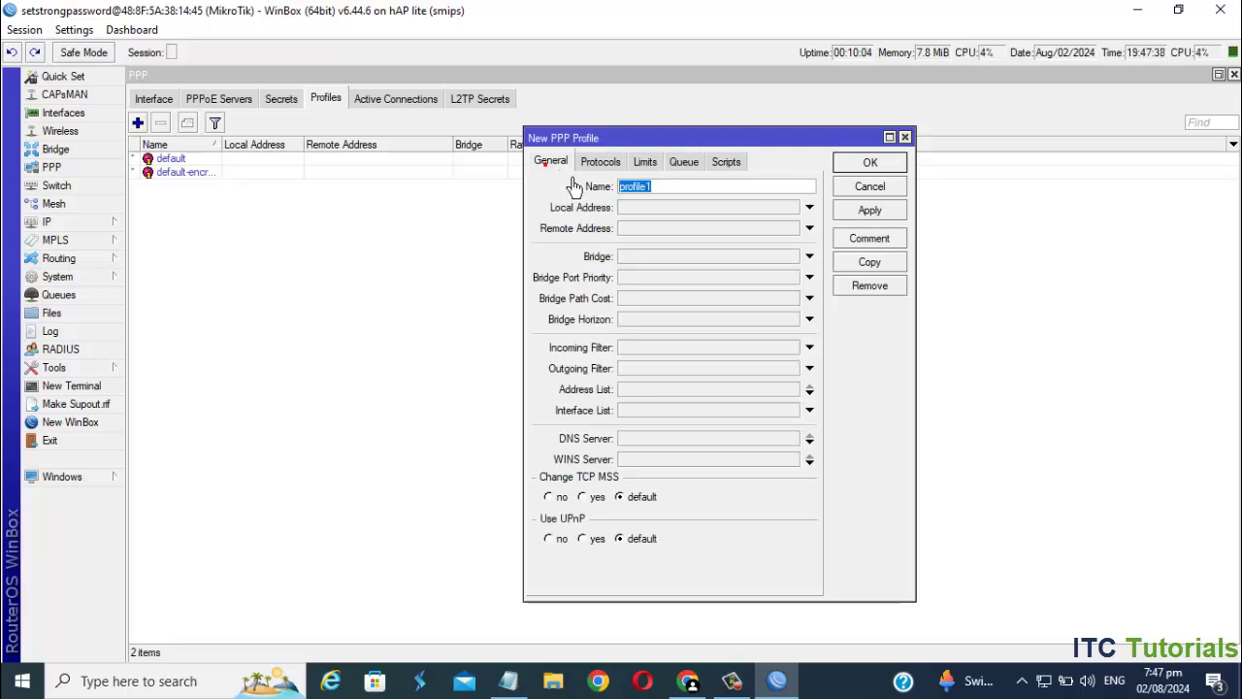
{"action": "left_click", "coordinate": [671, 190]}
{"action": "type", "text": "2MB"}
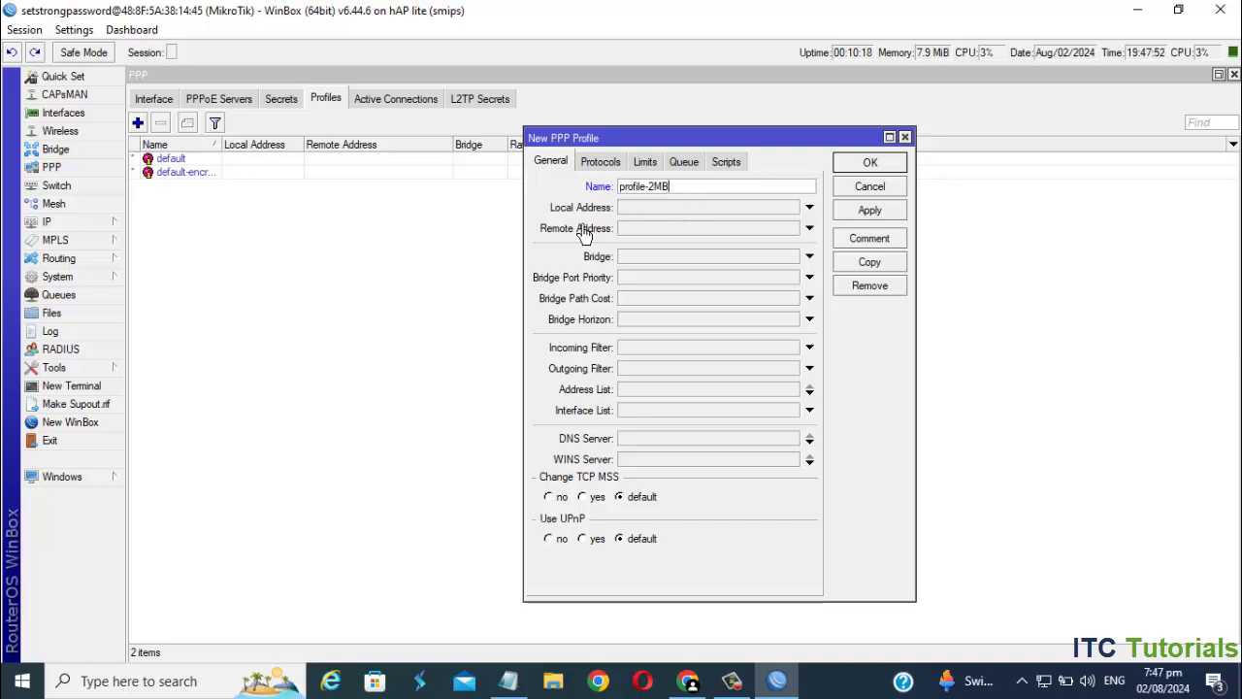
- Give it local address 192.168.3.1, remote pool-PPPoE Clients, and DNS 8.8.8.8 and 8.8.4.4
{"action": "left_click", "coordinate": [667, 215]}
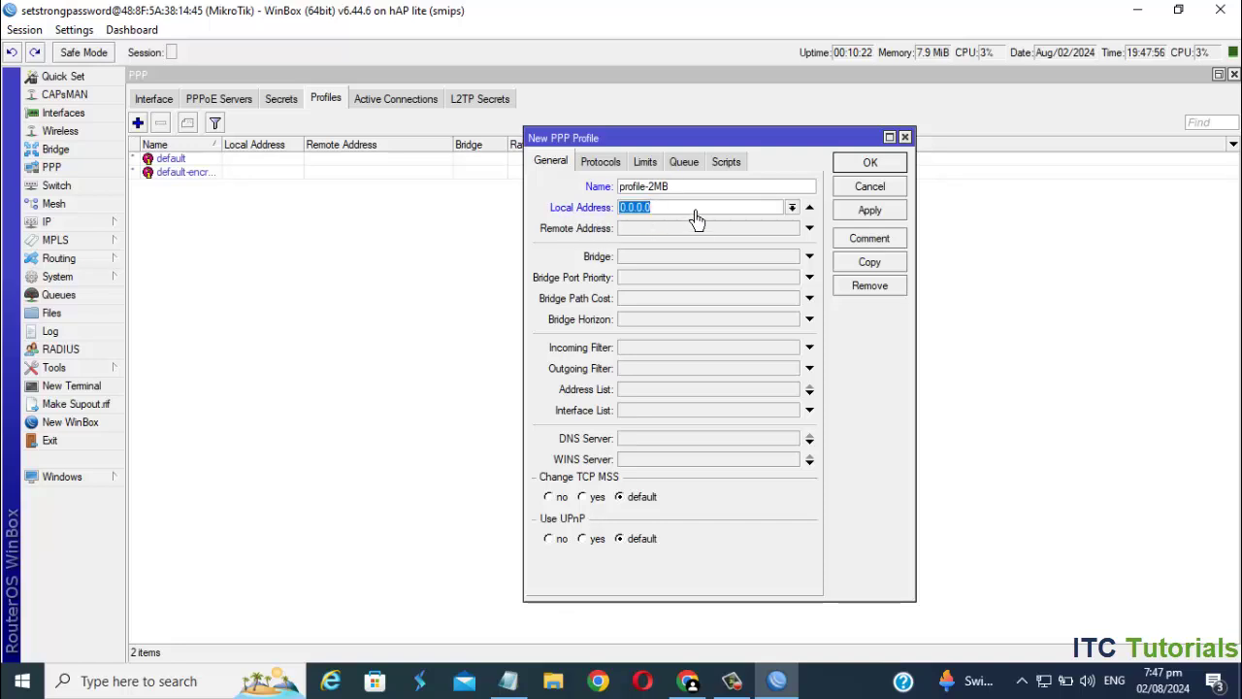
{"action": "type", "text": "192"}
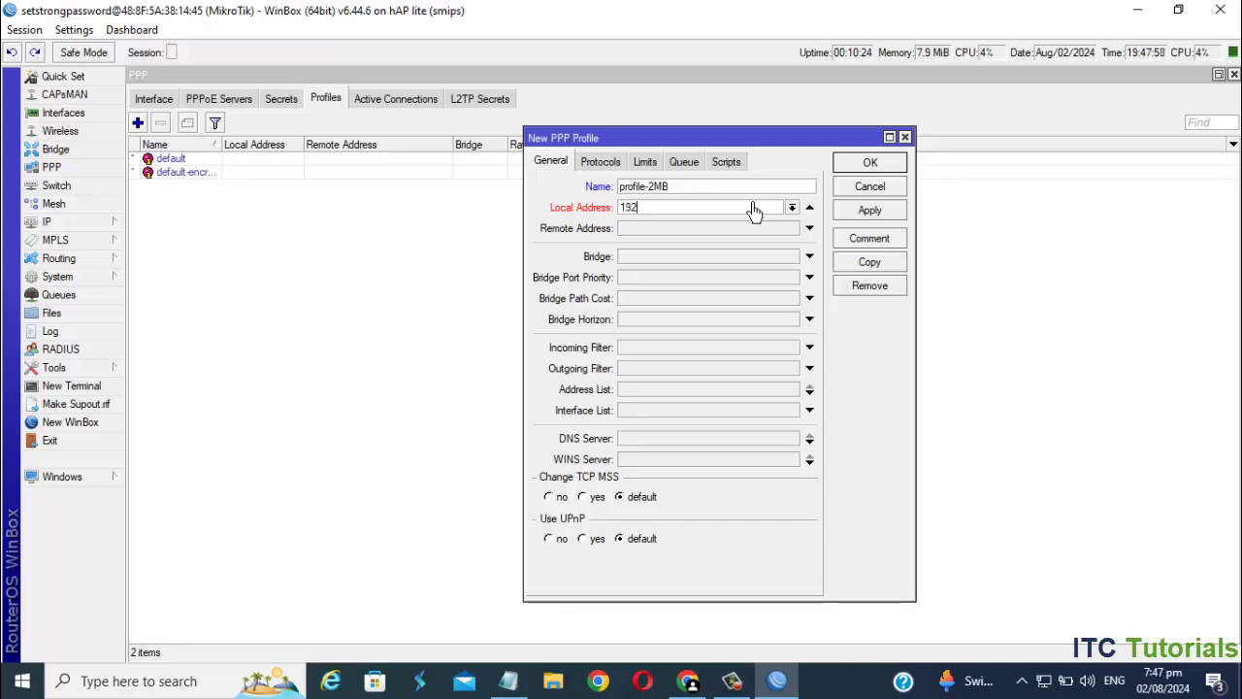
{"action": "type", "text": ".168.3.1"}
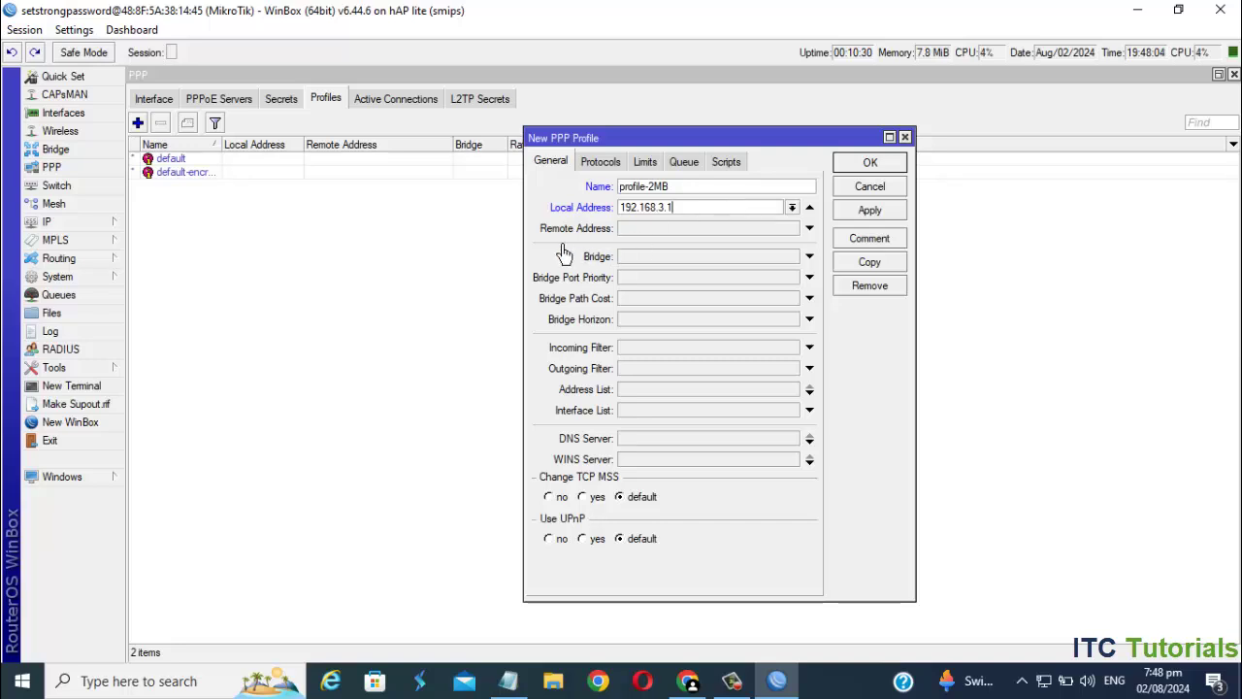
{"action": "left_click", "coordinate": [721, 233]}
{"action": "left_click", "coordinate": [793, 228]}
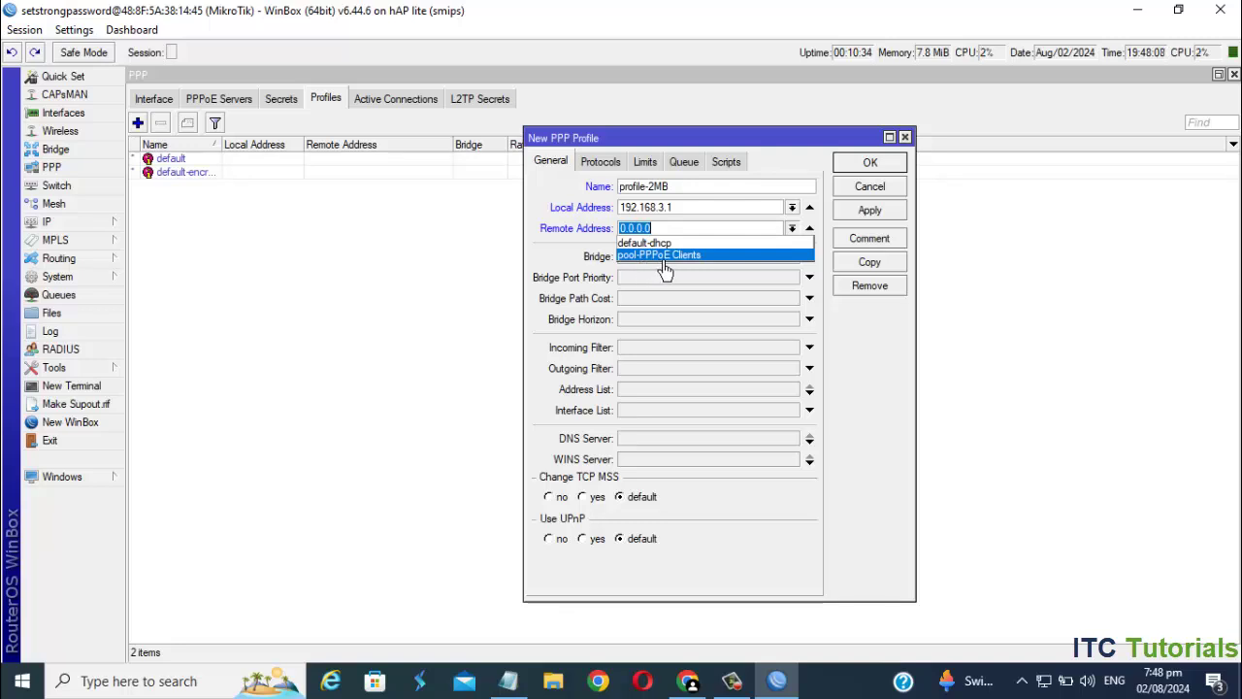
{"action": "left_click", "coordinate": [711, 257]}
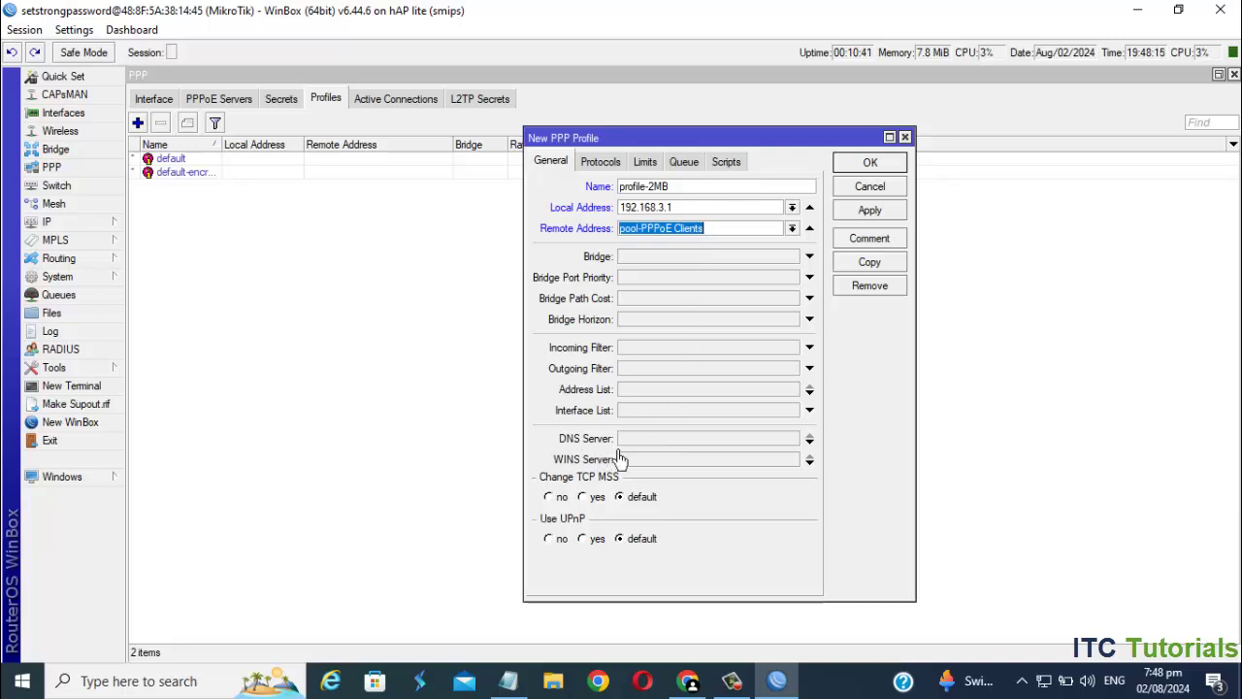
{"action": "left_click", "coordinate": [791, 442]}
{"action": "type", "text": "8.8.8.8"}
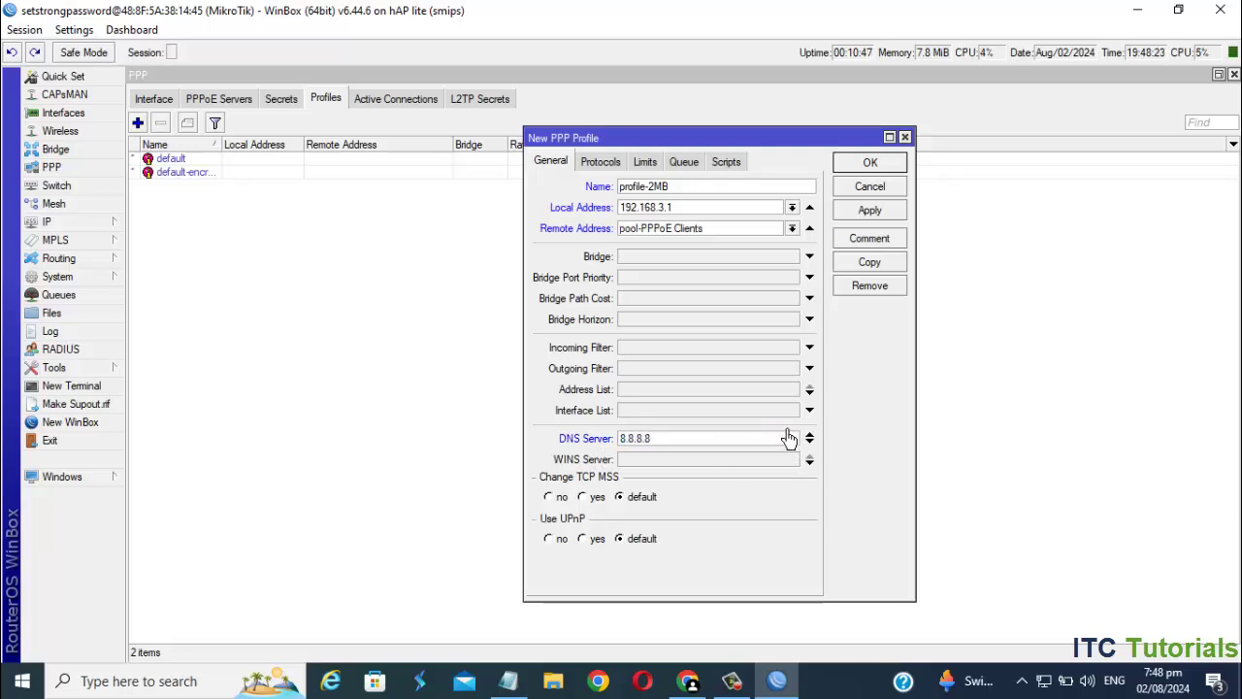
{"action": "left_click", "coordinate": [809, 442]}
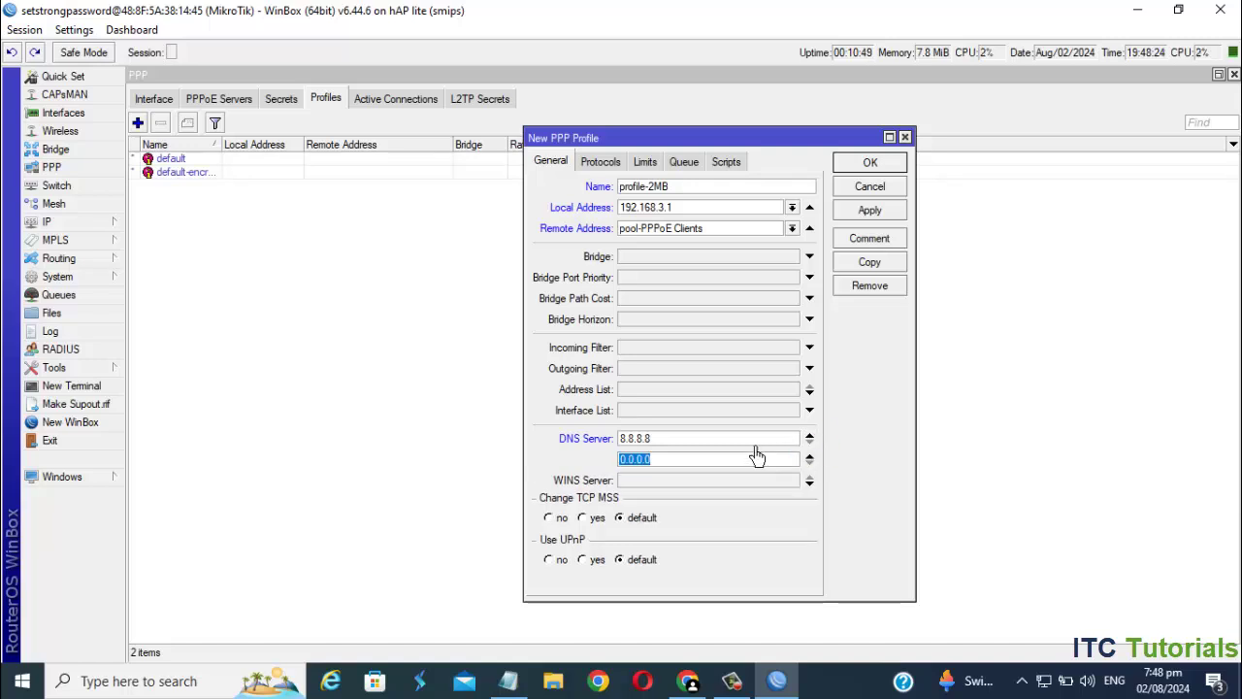
{"action": "type", "text": "8.8.4.4"}
- Enable encryption, set rate limit 2M/2M and parent queue PPPoE TOTAL BANDWIDTH, then apply
{"action": "left_click", "coordinate": [601, 163]}
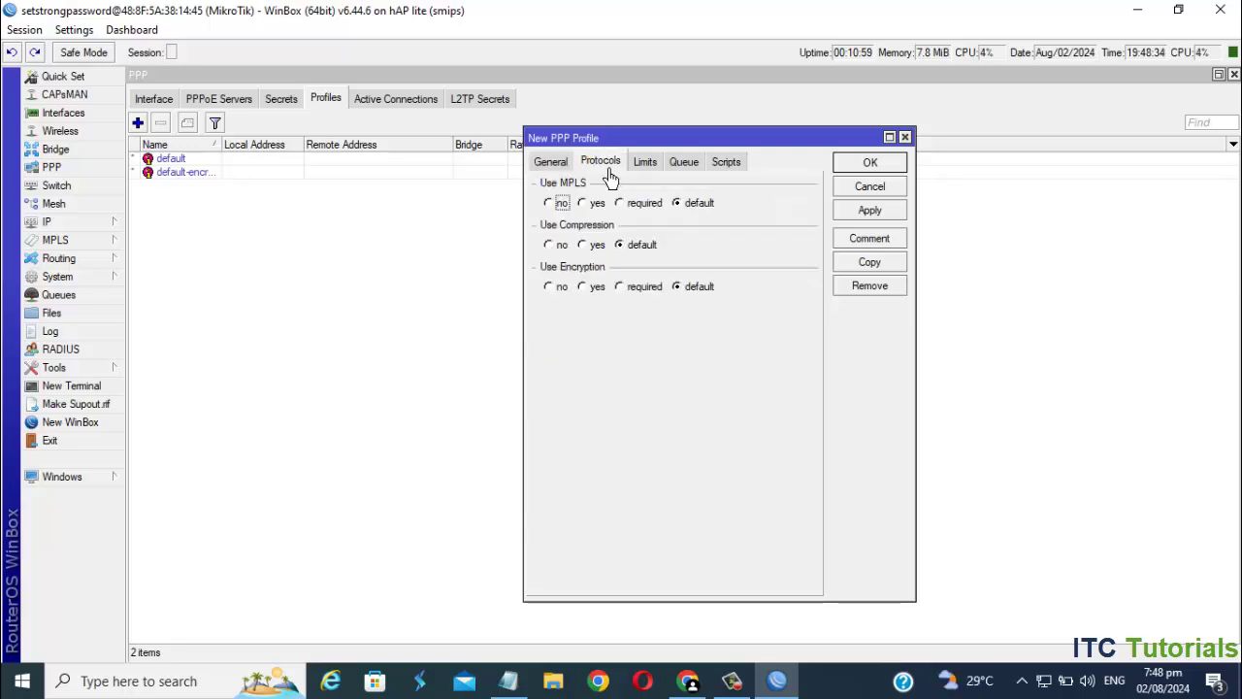
{"action": "left_click", "coordinate": [598, 297]}
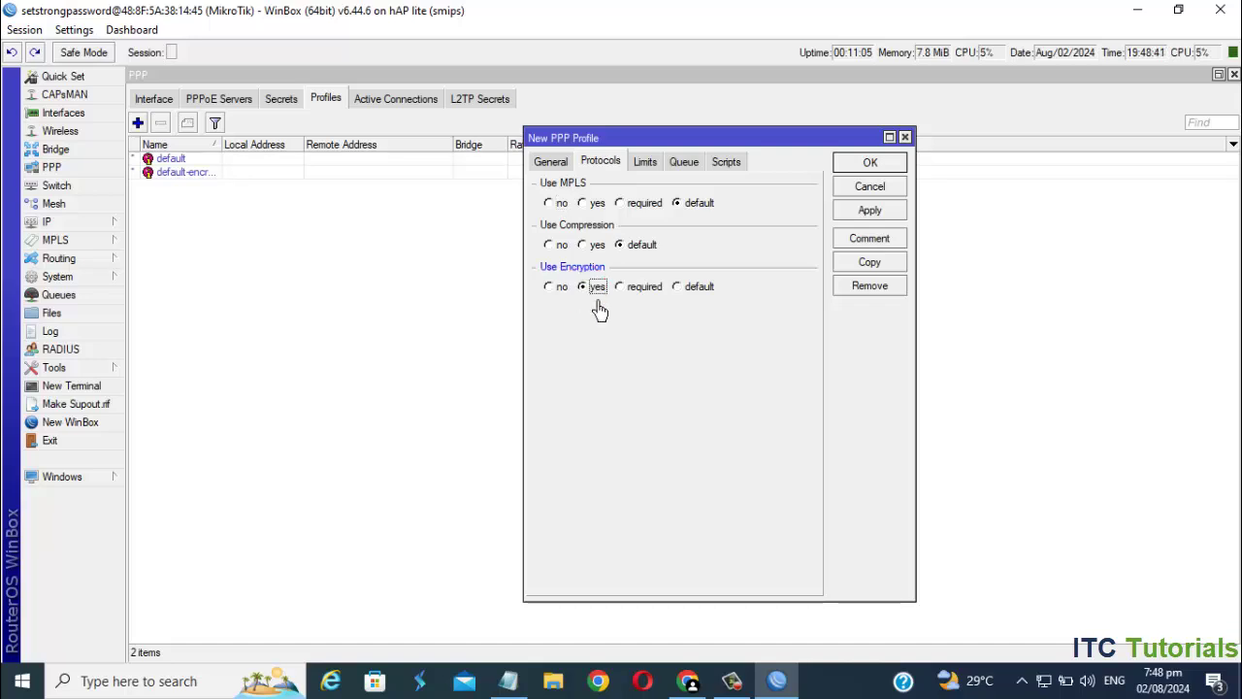
{"action": "left_click", "coordinate": [659, 180]}
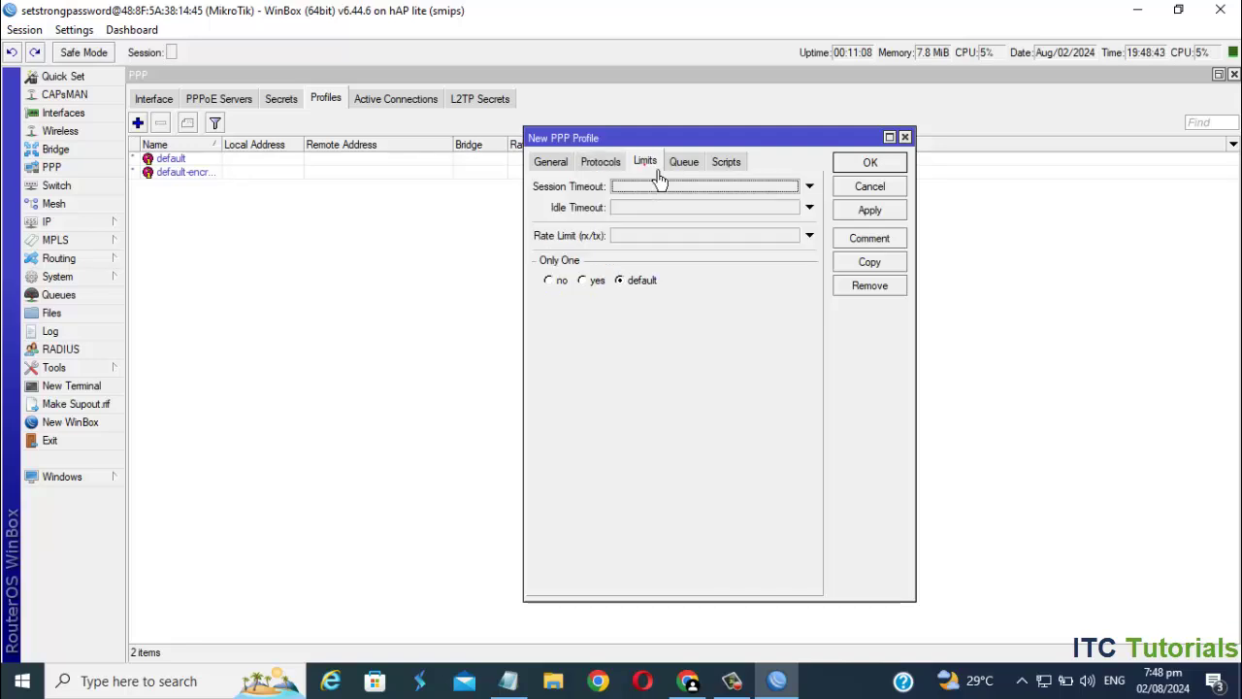
{"action": "left_click", "coordinate": [641, 236]}
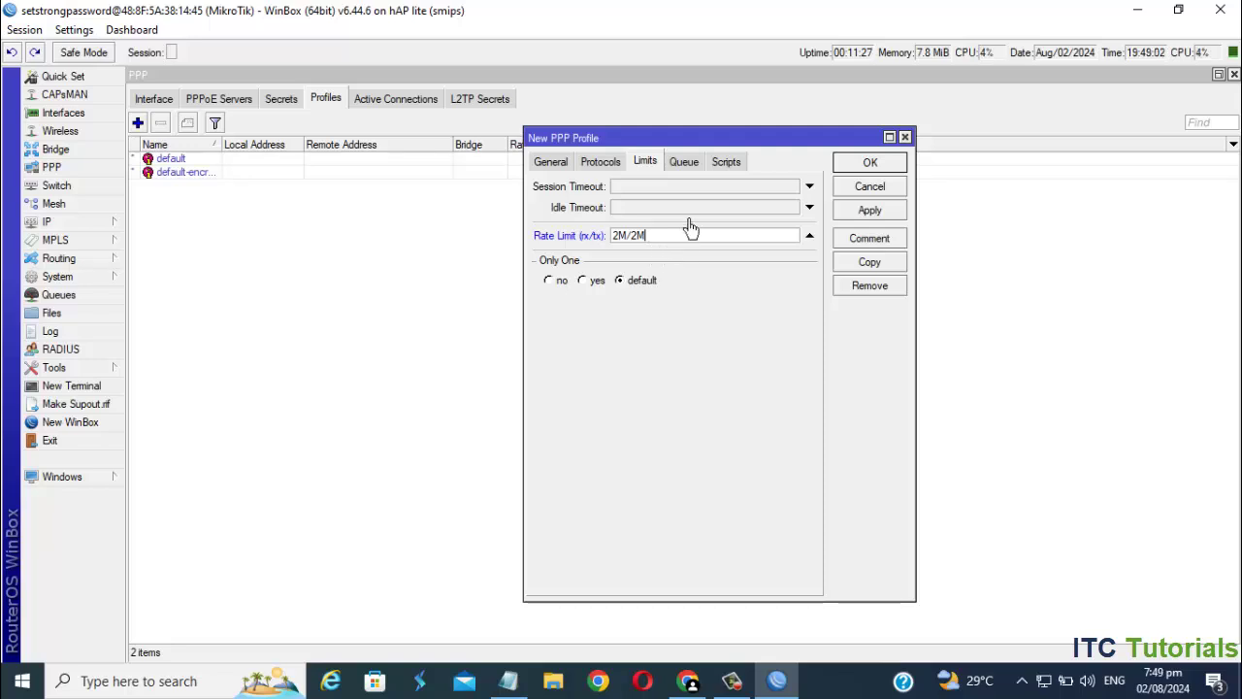
{"action": "left_click", "coordinate": [686, 165]}
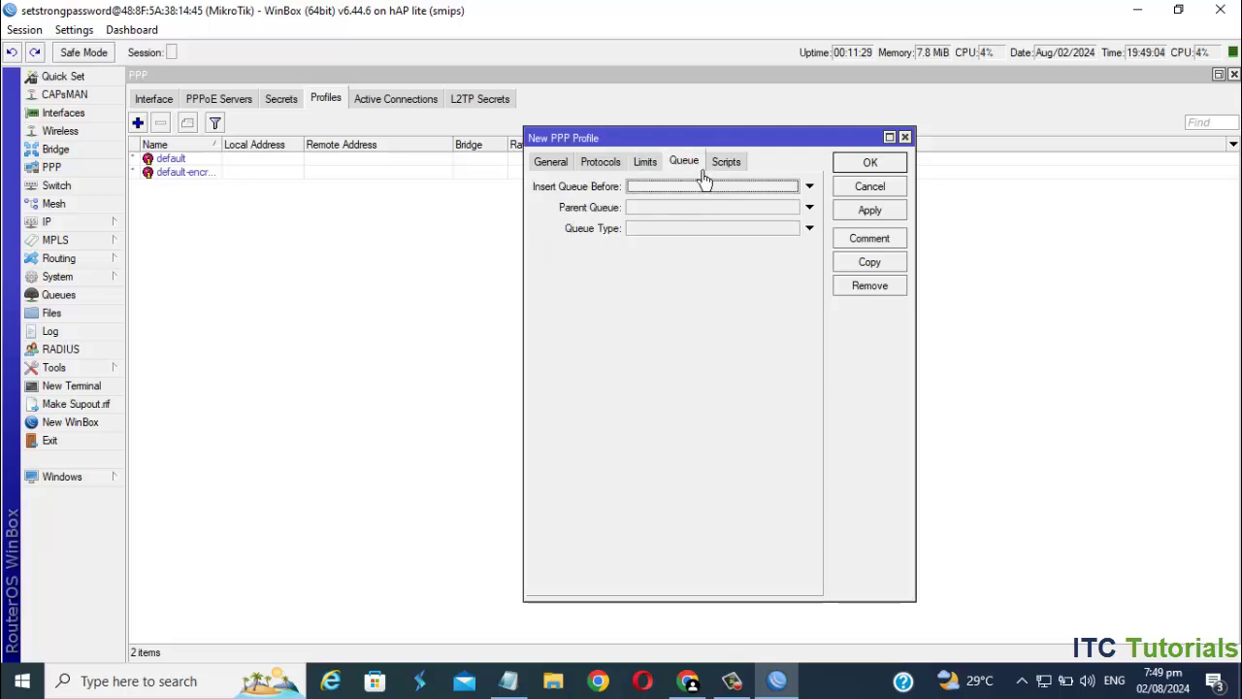
{"action": "left_click", "coordinate": [809, 206]}
{"action": "left_click", "coordinate": [793, 208]}
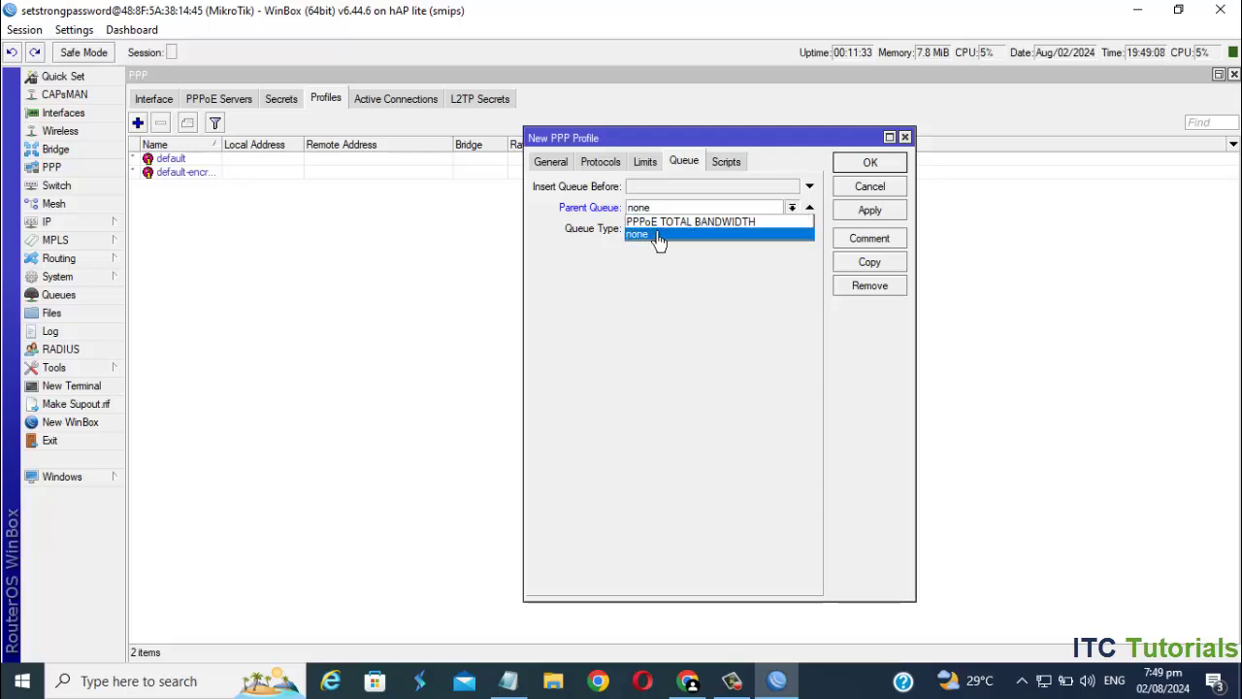
{"action": "left_click", "coordinate": [706, 229]}
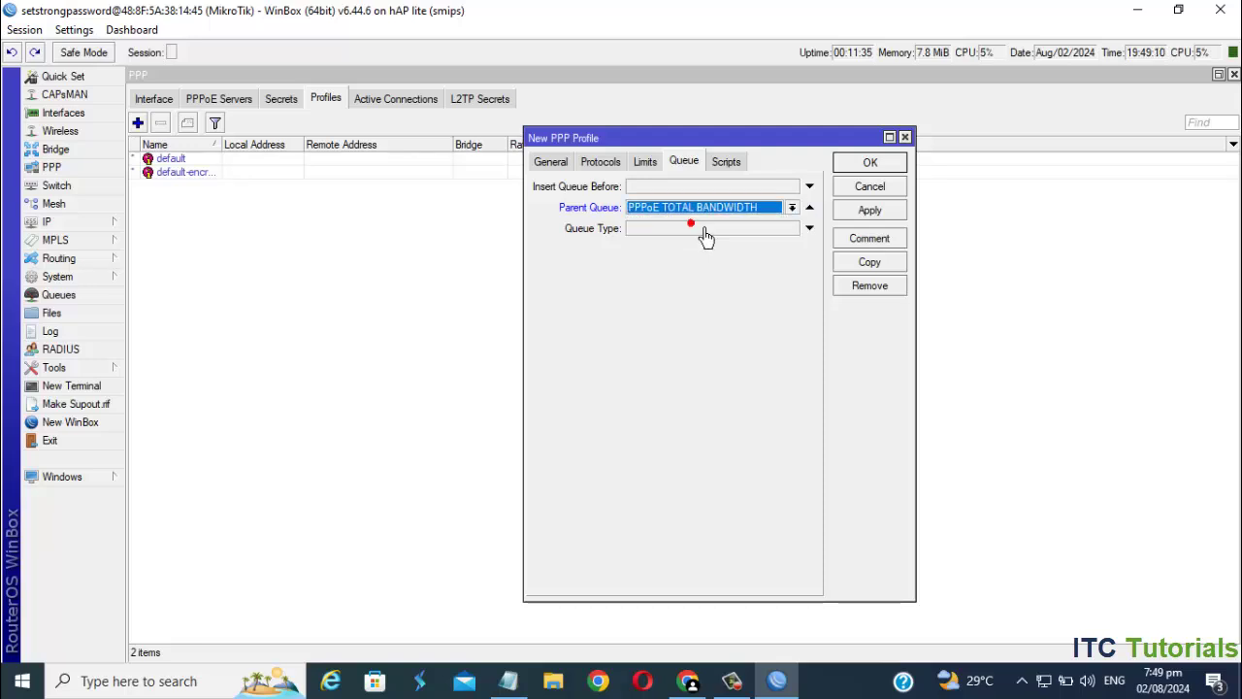
{"action": "left_click", "coordinate": [871, 212]}
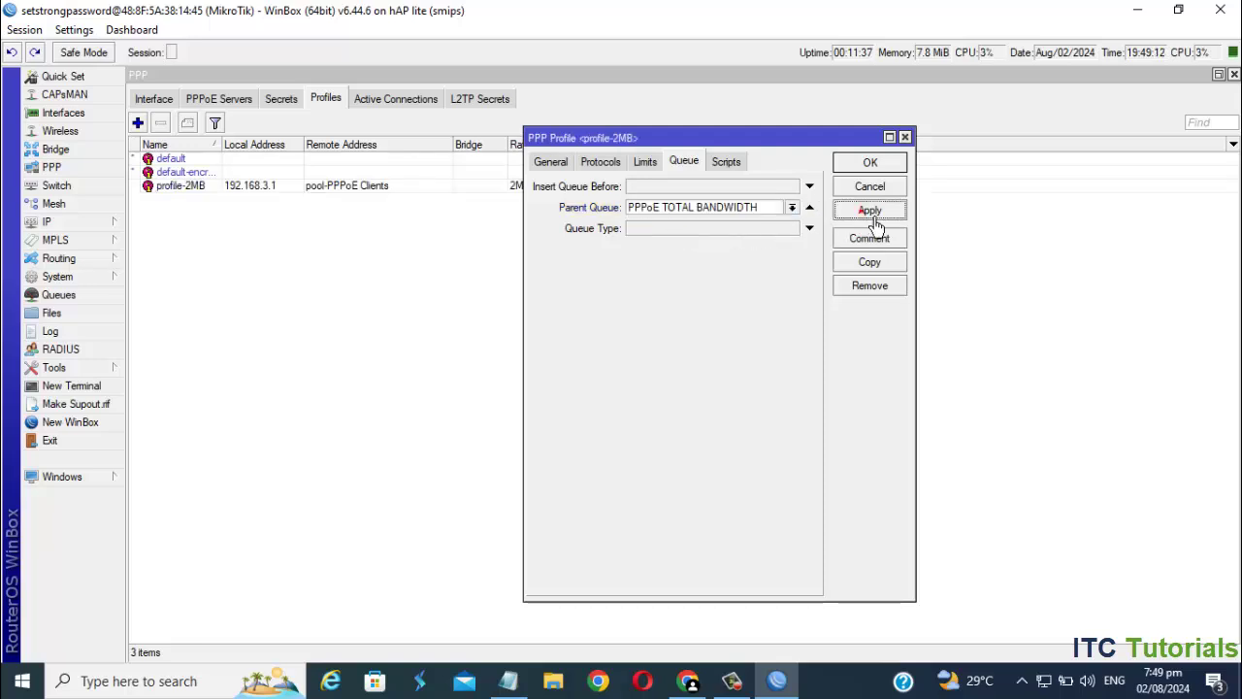
- Rename profile-2MB to profile-2MBPS and apply the change
{"action": "left_click", "coordinate": [871, 165]}
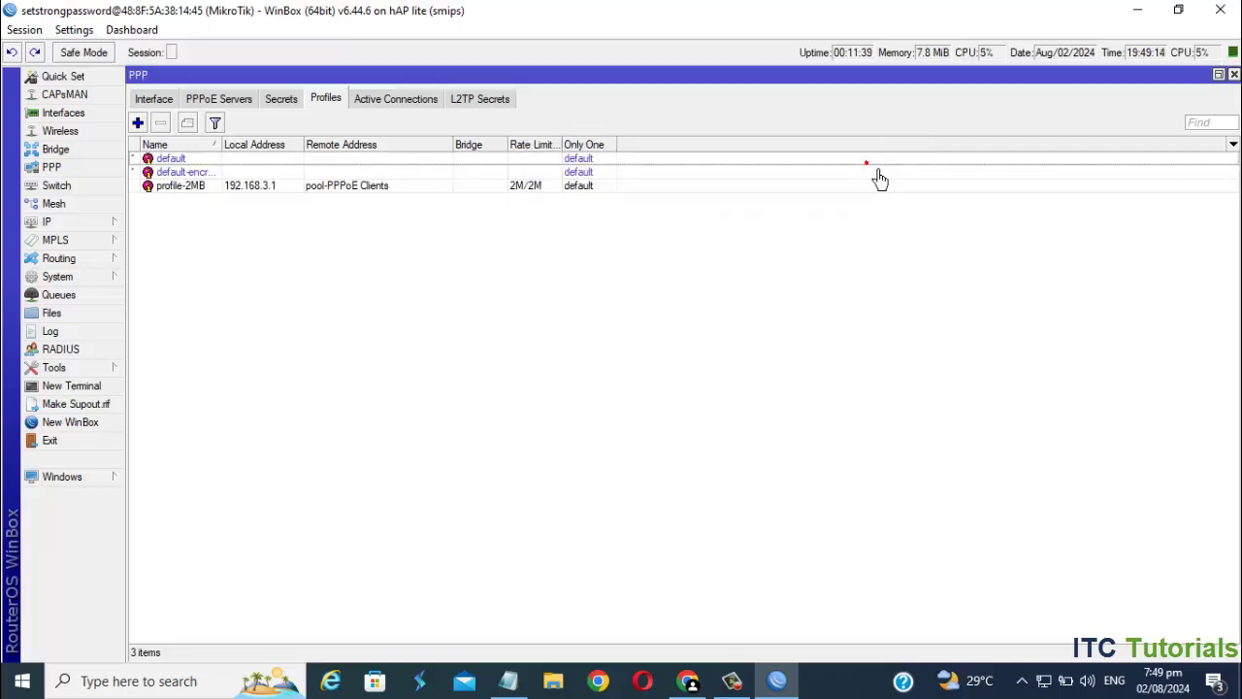
{"action": "left_click", "coordinate": [487, 185]}
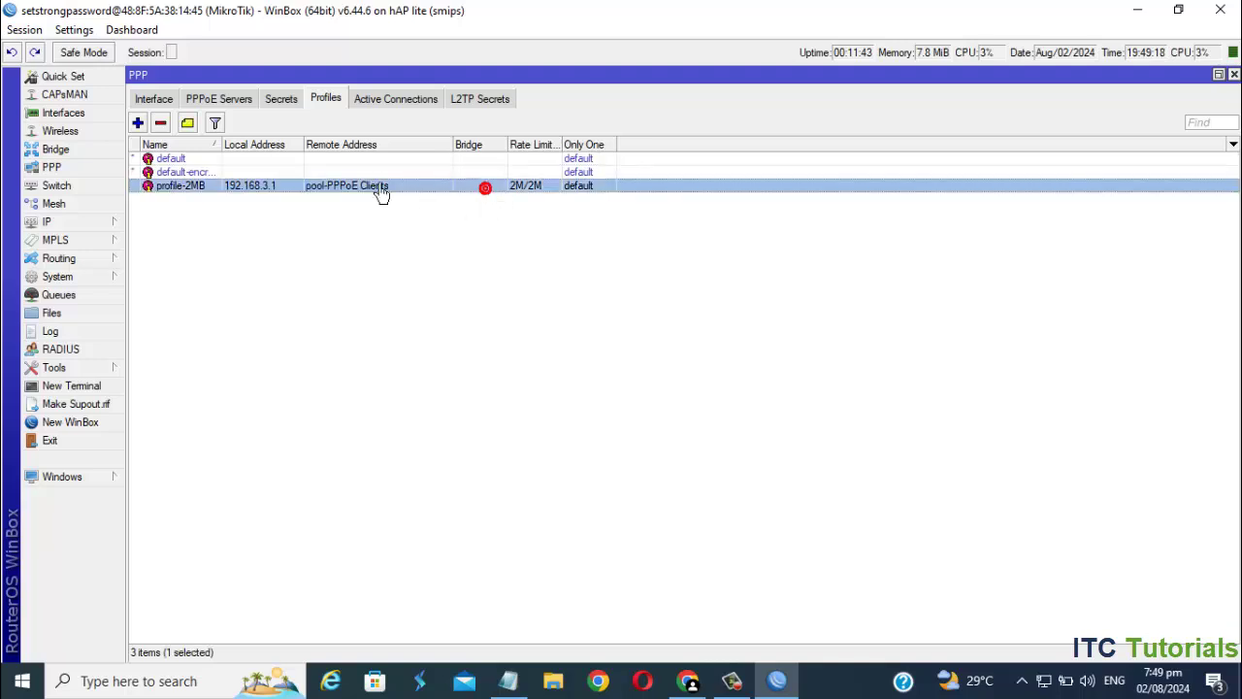
{"action": "left_click_drag", "start_coordinate": [223, 146], "coordinate": [254, 146]}
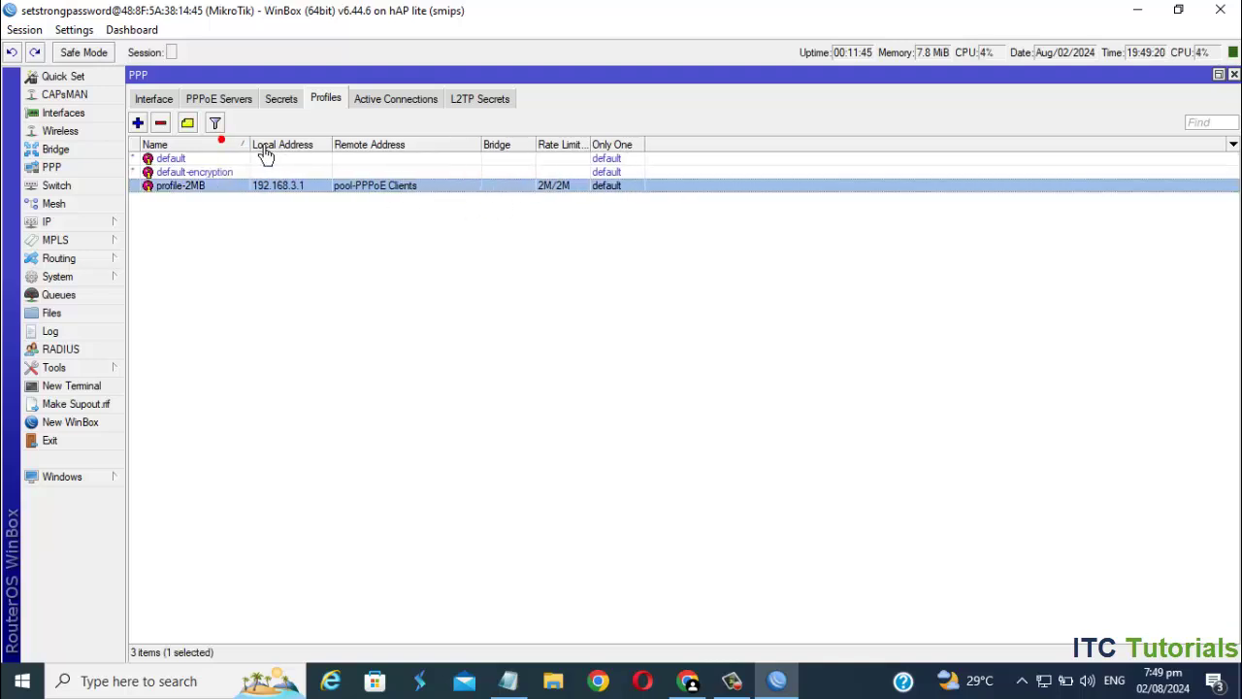
{"action": "double_click", "coordinate": [222, 191]}
{"action": "left_click", "coordinate": [537, 161]}
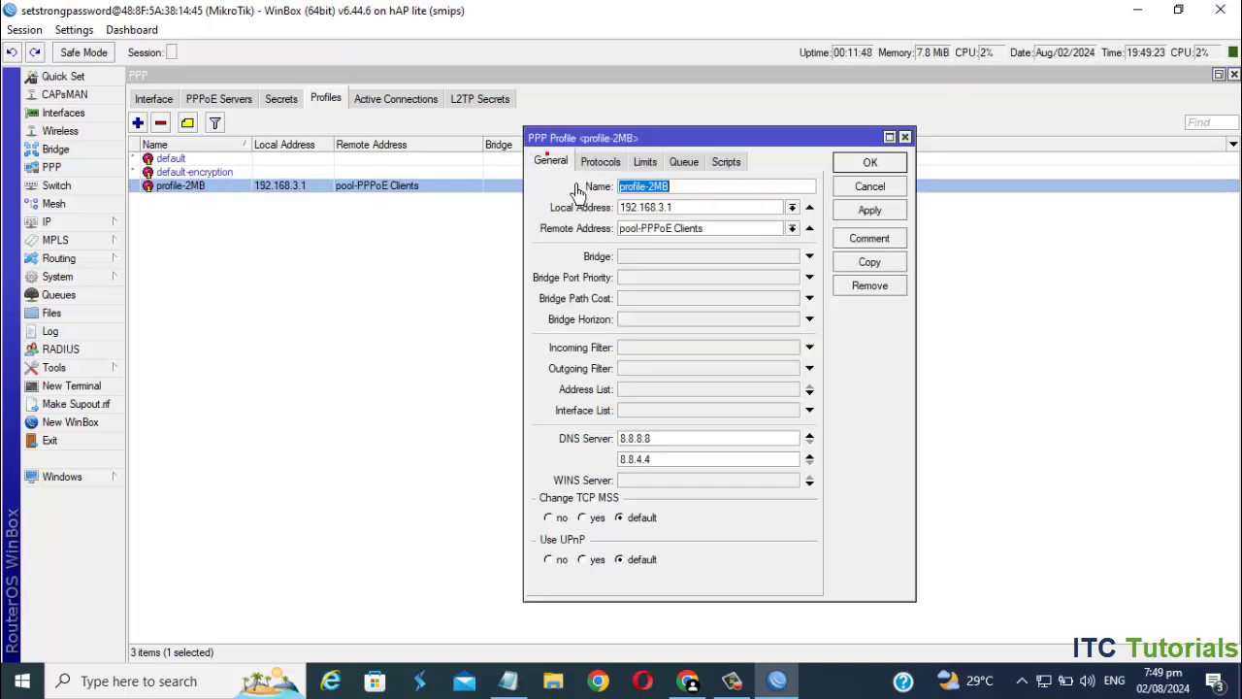
{"action": "left_click", "coordinate": [708, 190]}
{"action": "type", "text": "PS"}
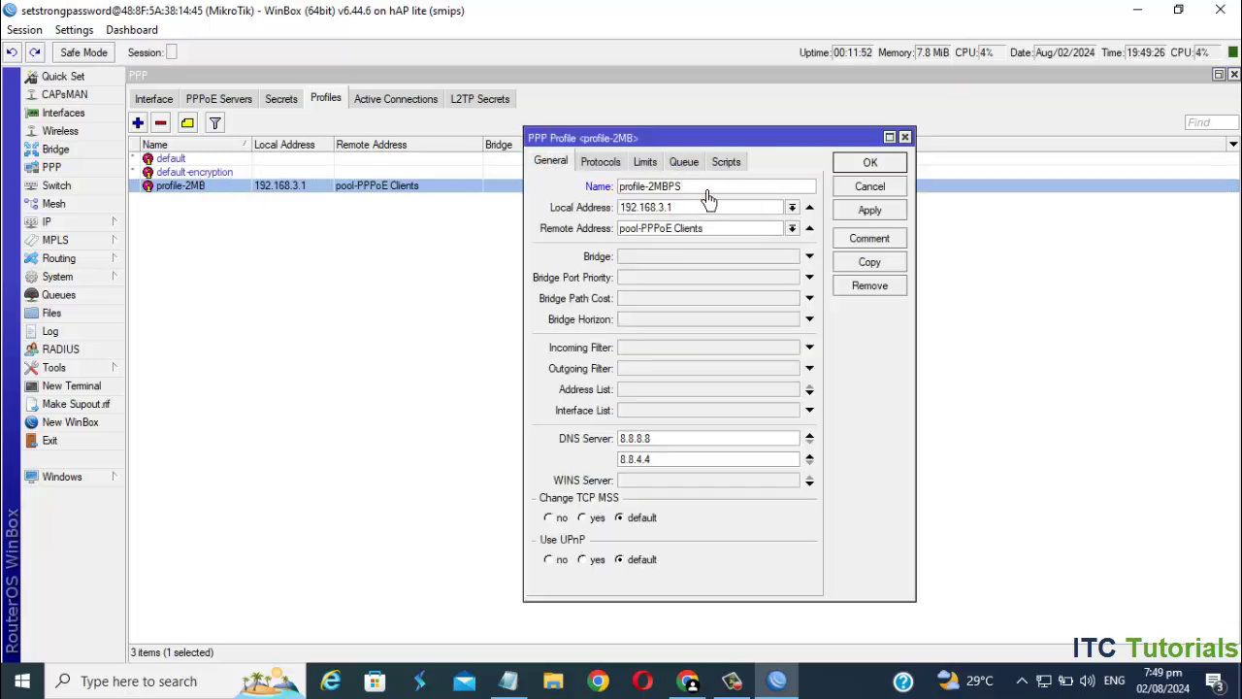
{"action": "left_click", "coordinate": [874, 210]}
{"action": "left_click", "coordinate": [870, 162]}
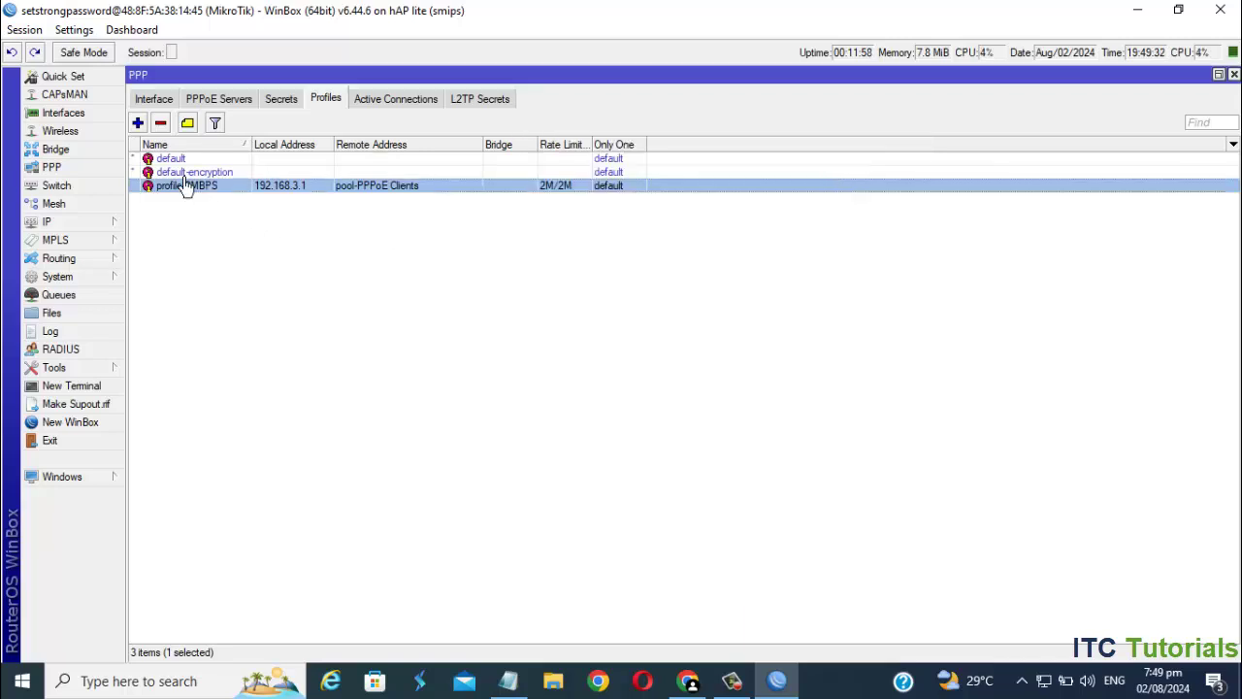
- Create a new PPP profile named profile-4MBPS
{"action": "left_click", "coordinate": [138, 124]}
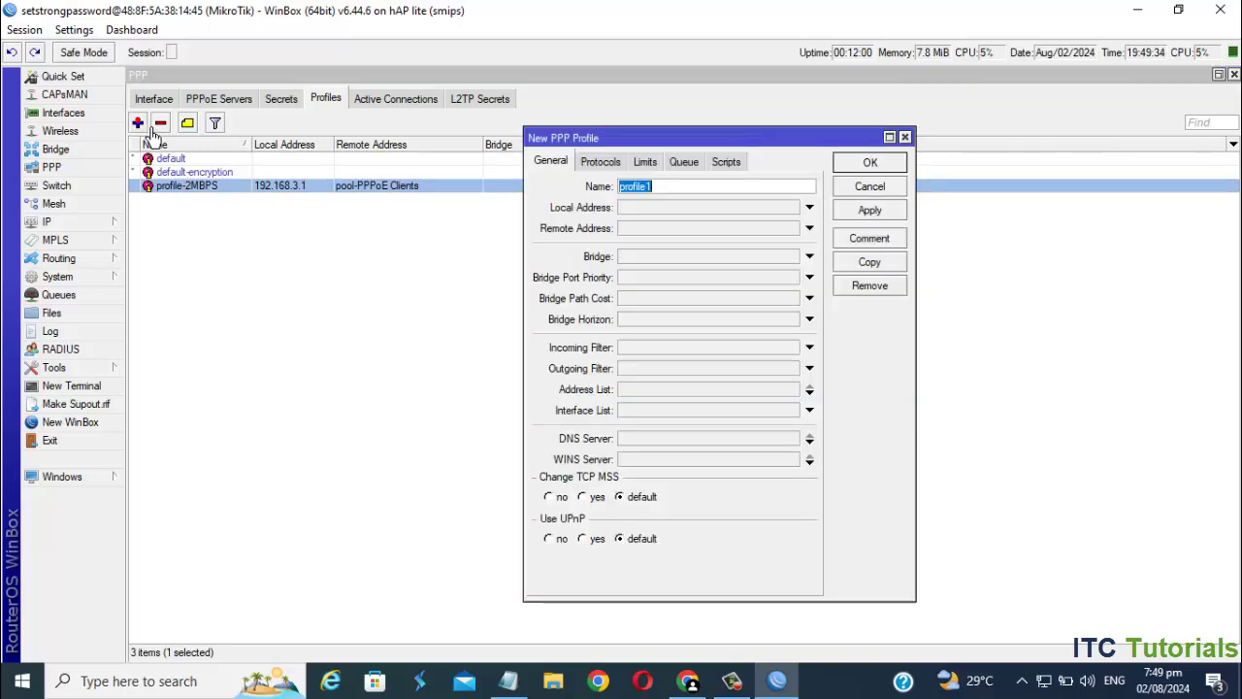
{"action": "mouse_move", "coordinate": [683, 149]}
{"action": "left_mouse_down"}
{"action": "mouse_move", "coordinate": [669, 195]}
{"action": "mouse_move", "coordinate": [678, 164]}
{"action": "left_mouse_up"}
{"action": "left_click", "coordinate": [665, 209]}
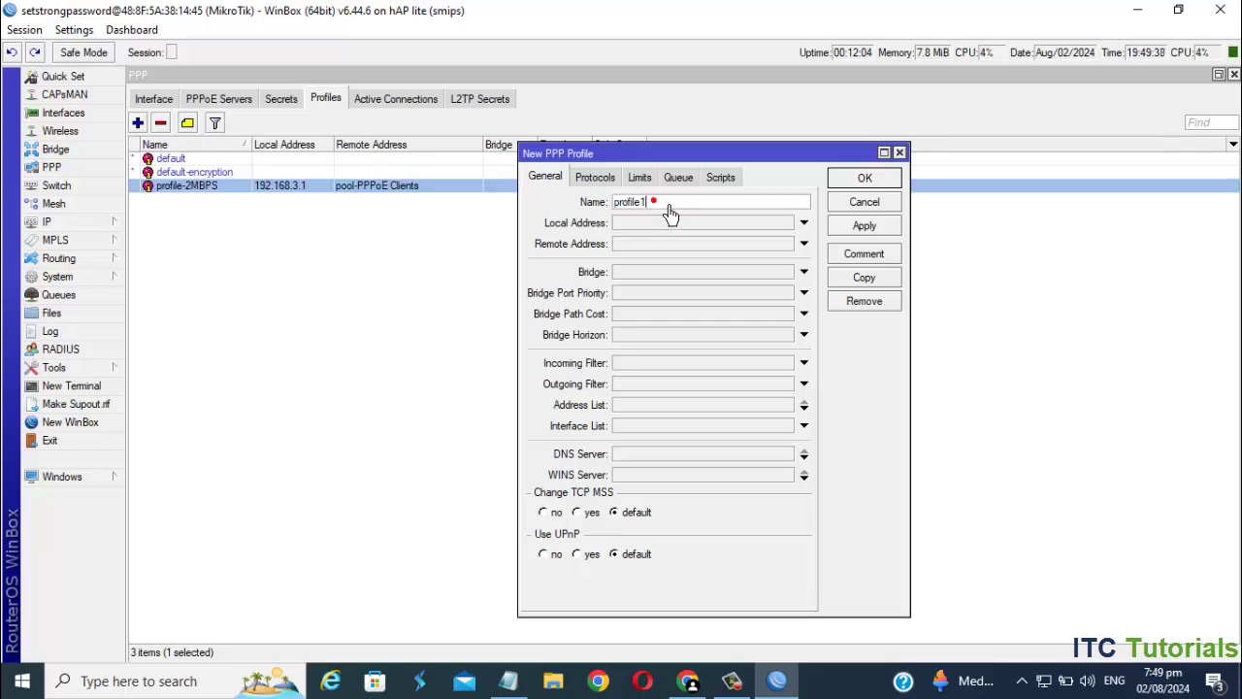
{"action": "left_click", "coordinate": [654, 198]}
{"action": "key", "text": "BackSpace"}
{"action": "type", "text": "-4MBPS"}
- Set local address 192.168.3.1, remote pool-PPPoE Clients, and DNS 8.8.8.8 and 8.8.4.4
{"action": "left_click", "coordinate": [723, 226]}
{"action": "type", "text": "192.168."}
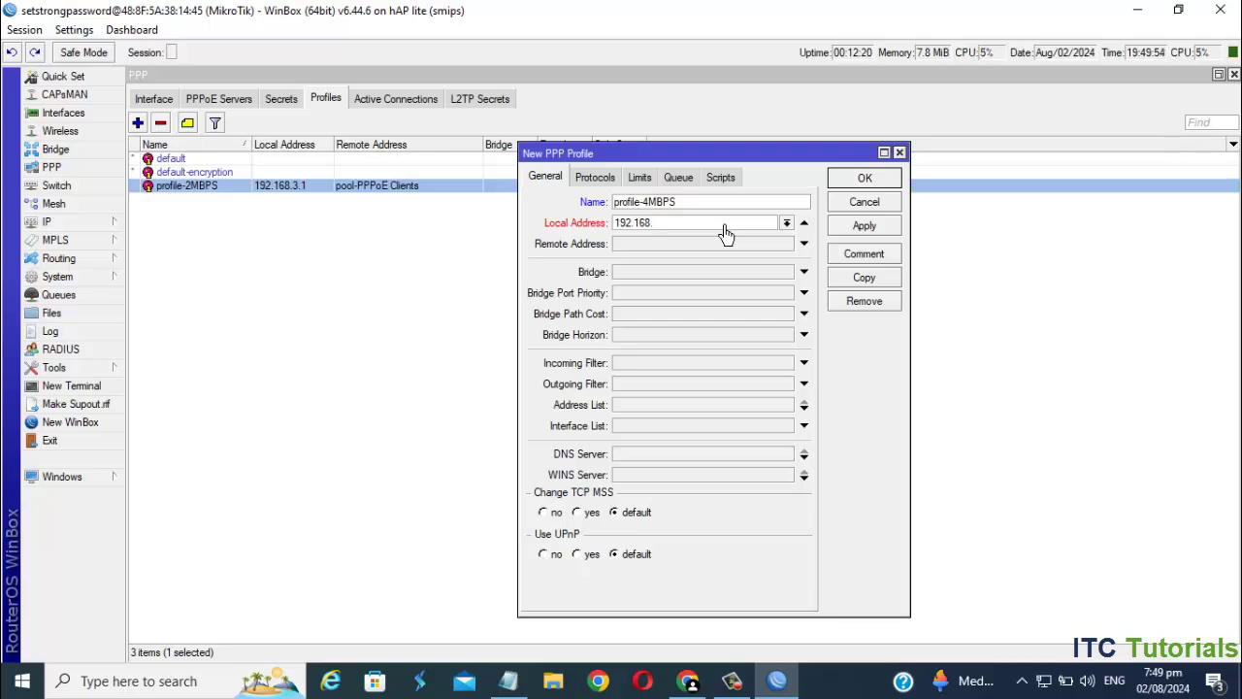
{"action": "type", "text": "3.1"}
{"action": "left_click", "coordinate": [803, 245]}
{"action": "left_click", "coordinate": [787, 244]}
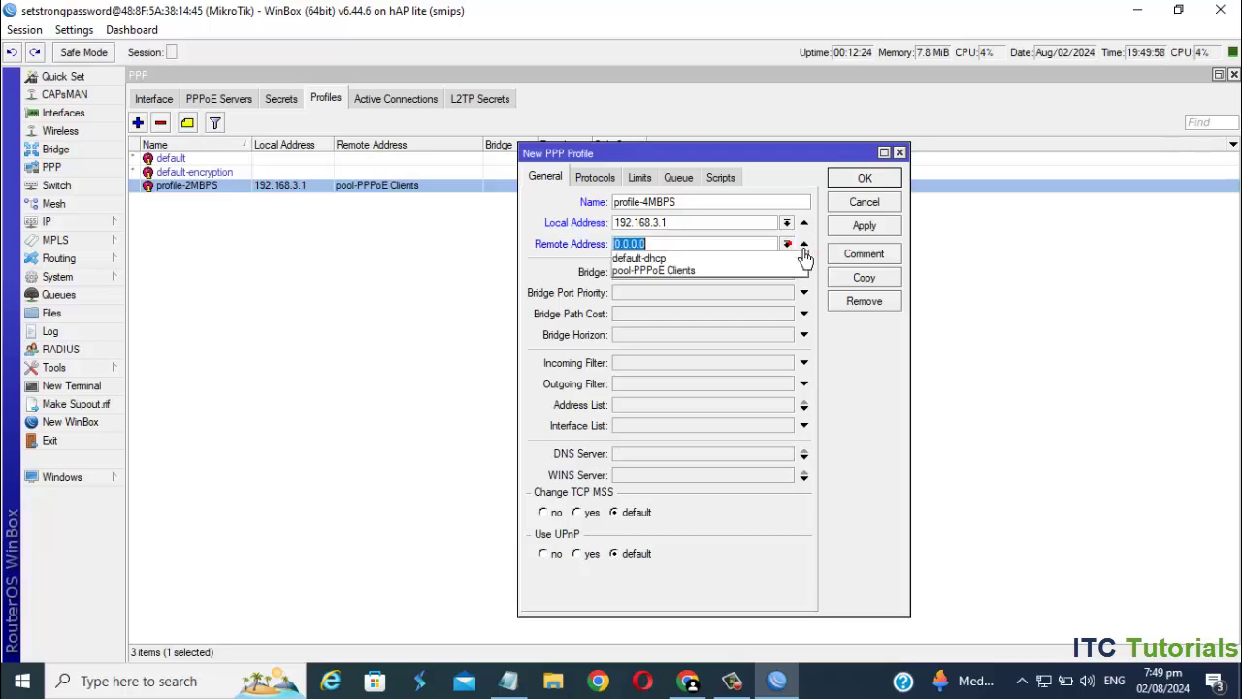
{"action": "left_click", "coordinate": [686, 275]}
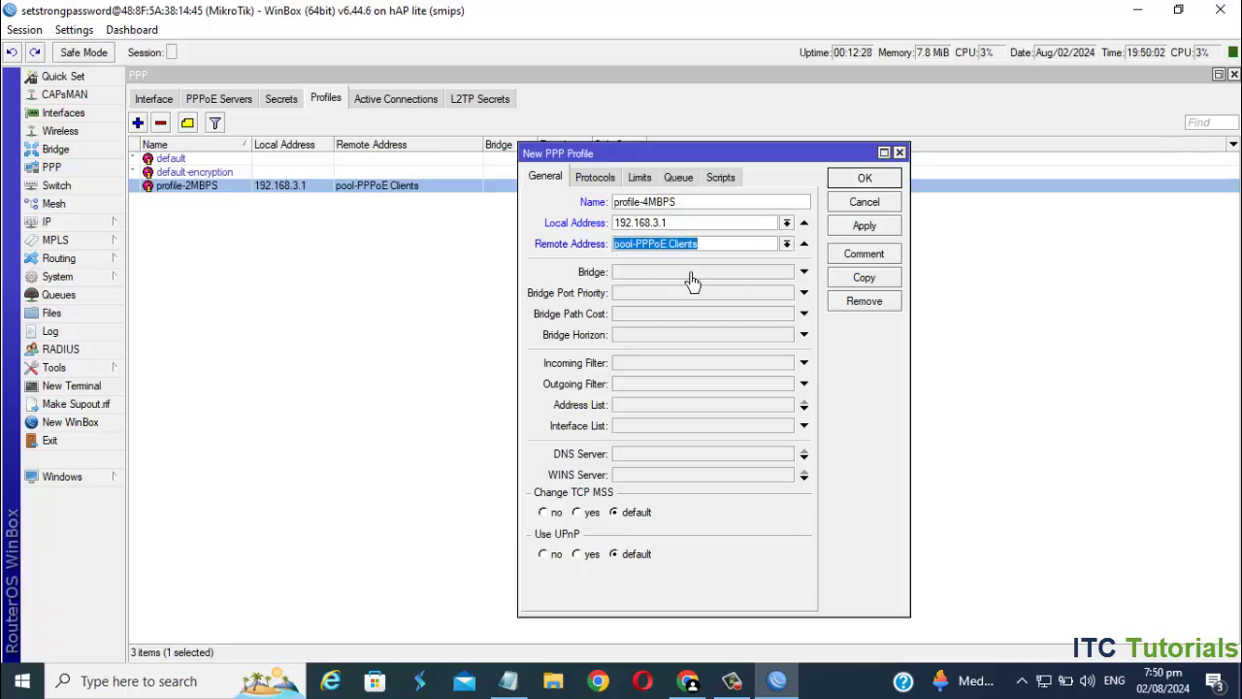
{"action": "left_click", "coordinate": [641, 453]}
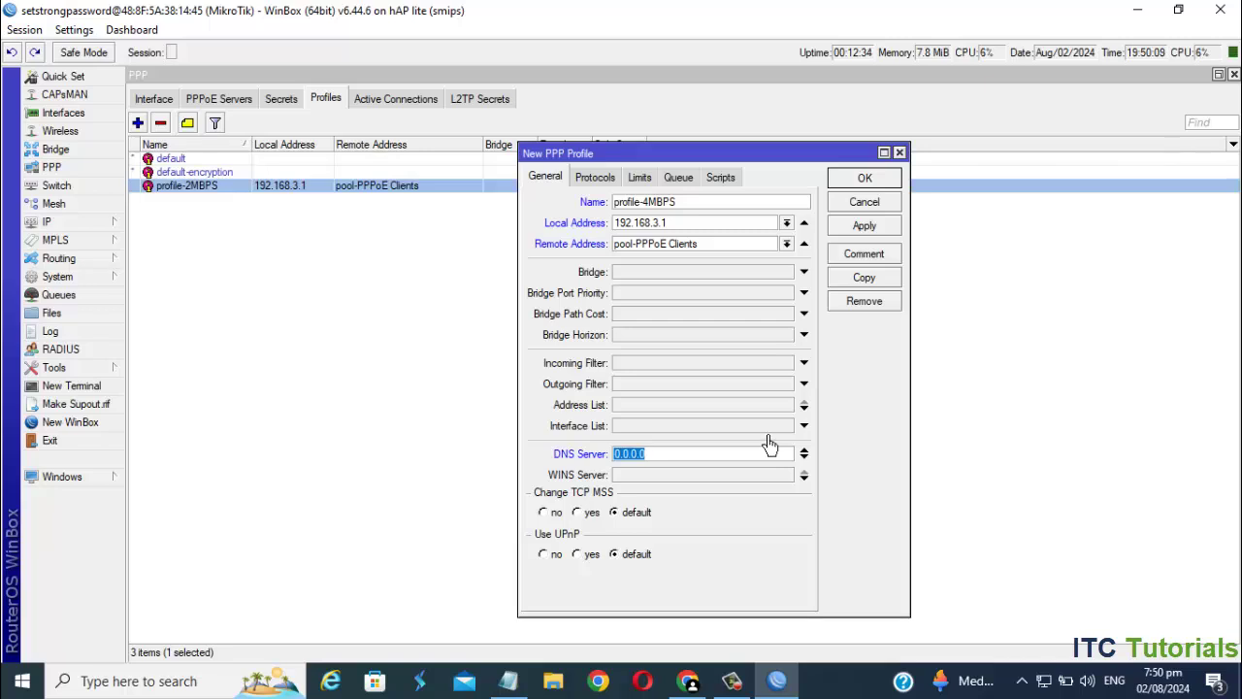
{"action": "type", "text": "8.8.8.8"}
{"action": "left_click", "coordinate": [805, 457]}
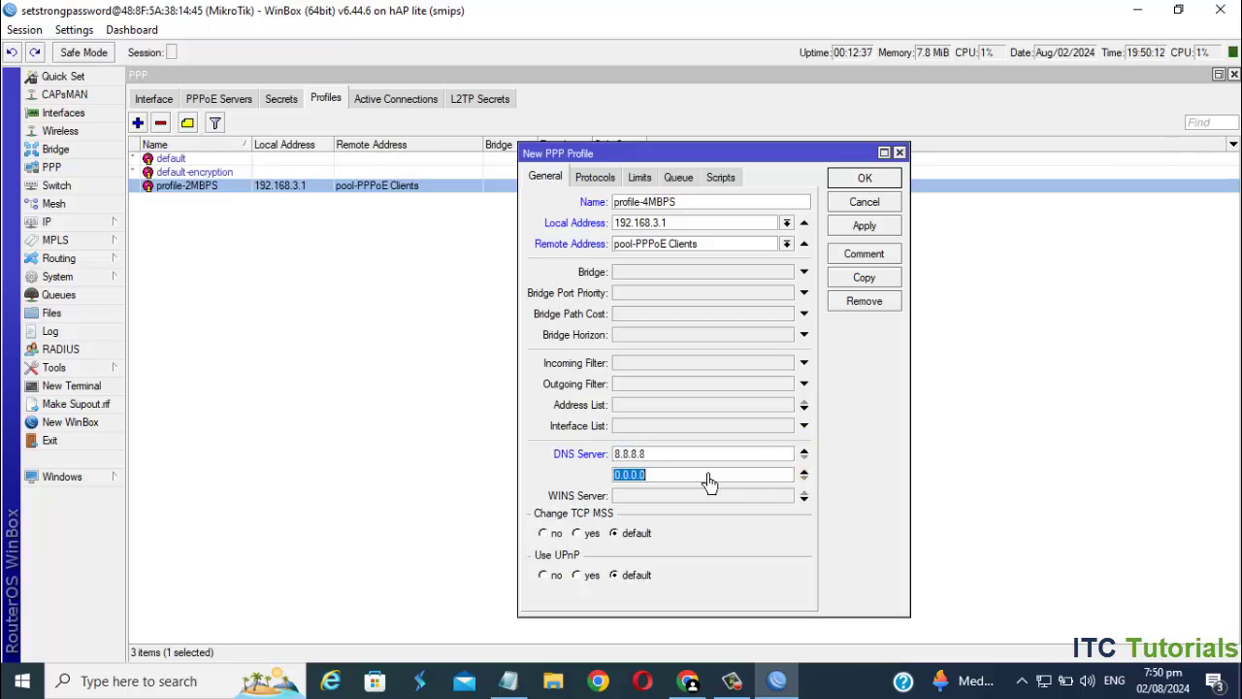
{"action": "type", "text": "8.8.4.4"}
- Turn on encryption, set rate limit 4M/4M and parent queue PPPoE TOTAL BANDWIDTH, then save
{"action": "left_click", "coordinate": [598, 181]}
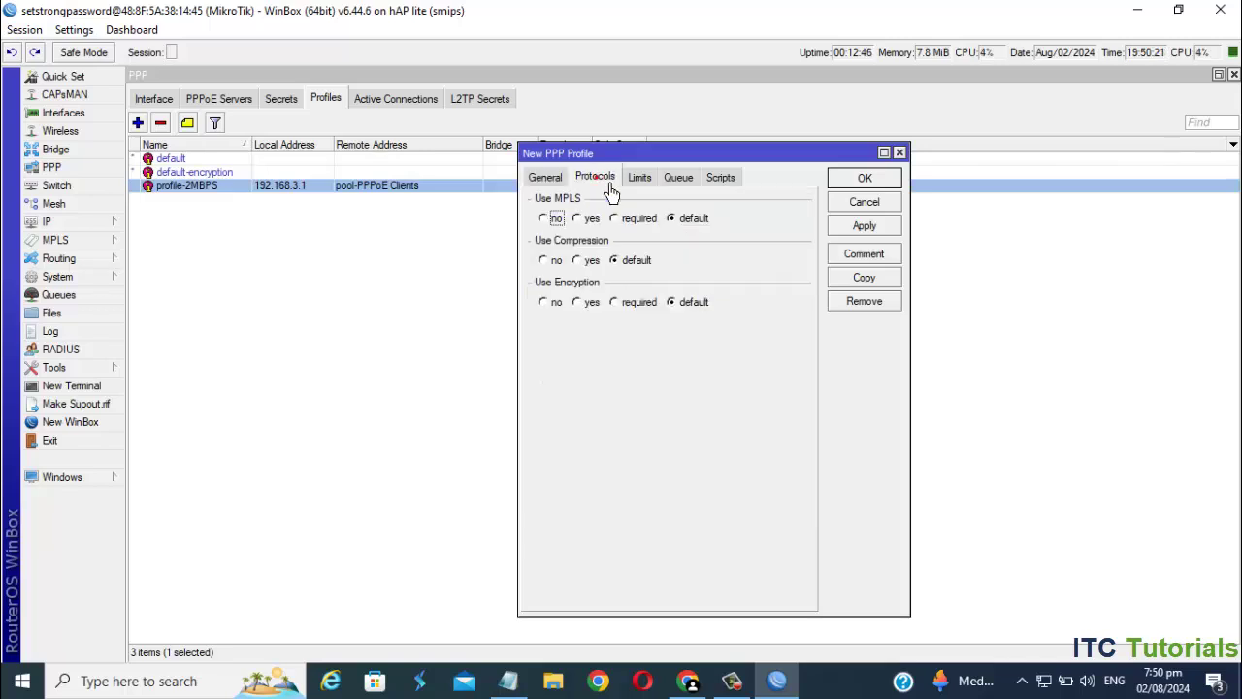
{"action": "left_click", "coordinate": [592, 310]}
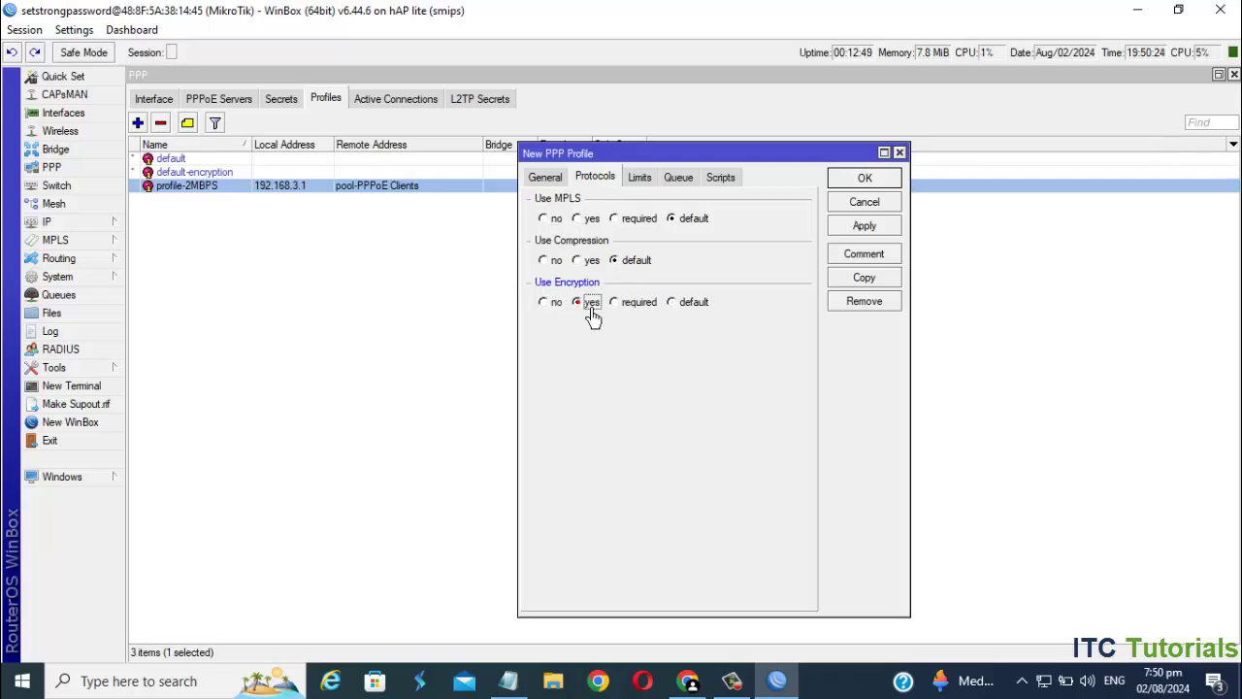
{"action": "left_click", "coordinate": [640, 179]}
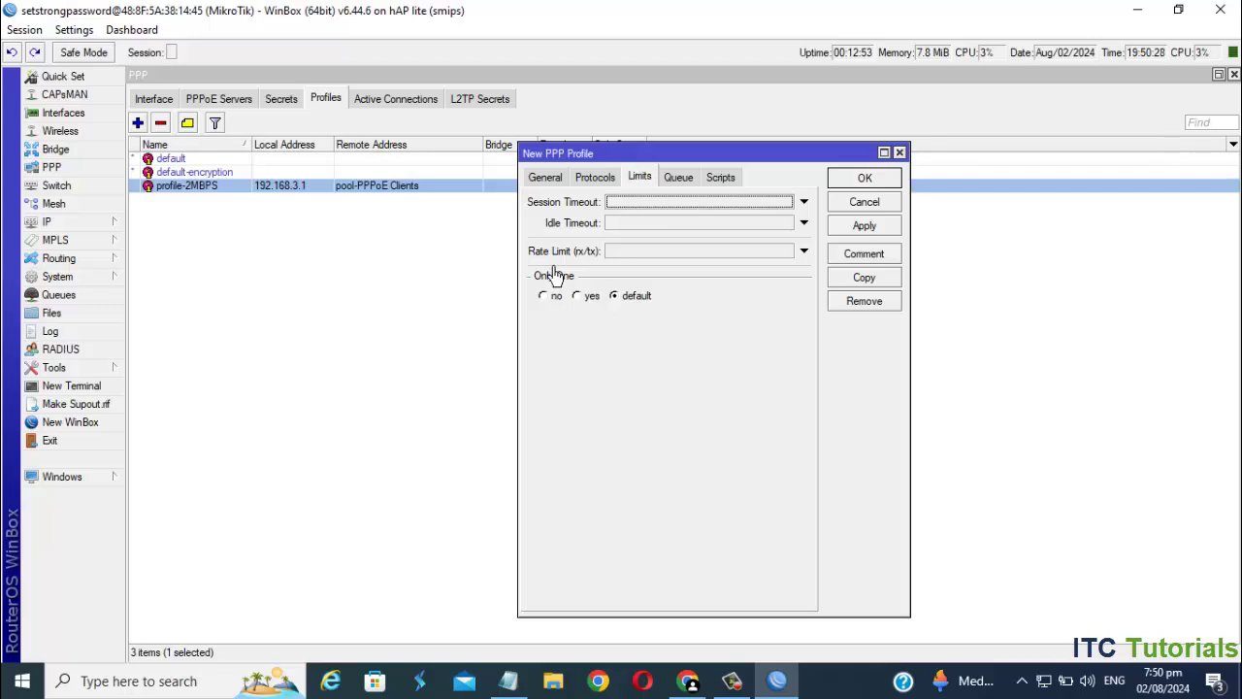
{"action": "left_click", "coordinate": [638, 251]}
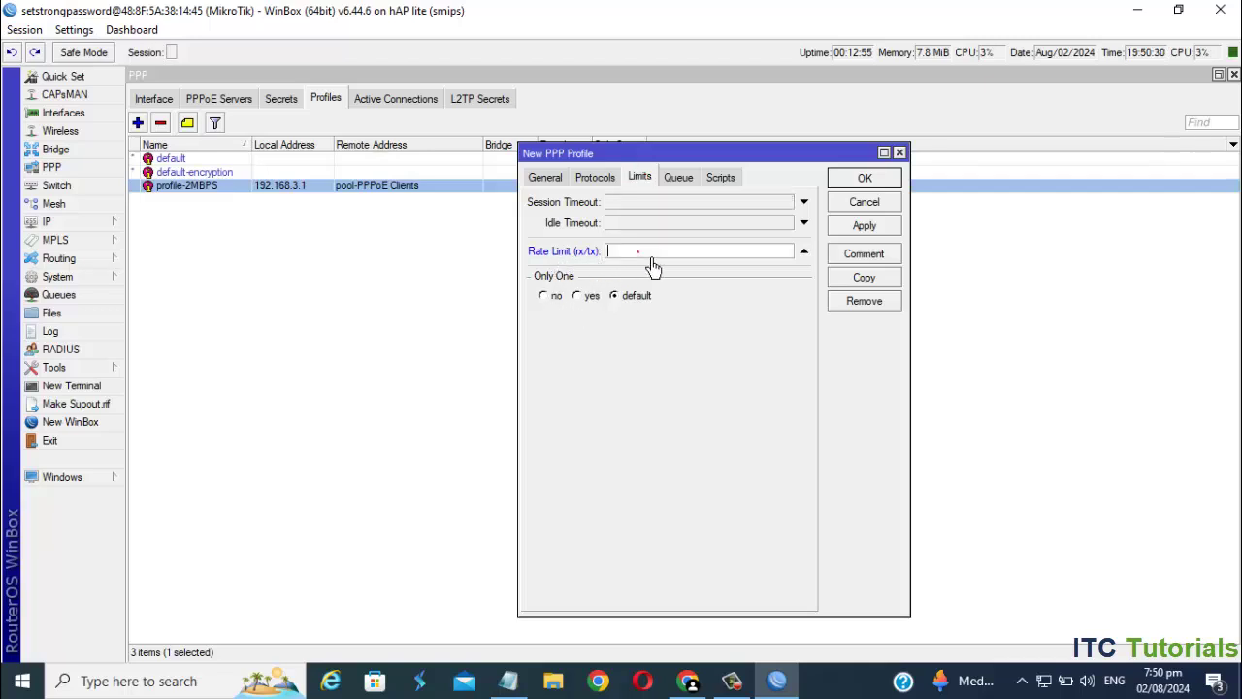
{"action": "type", "text": "4M/4M"}
{"action": "left_click", "coordinate": [677, 177]}
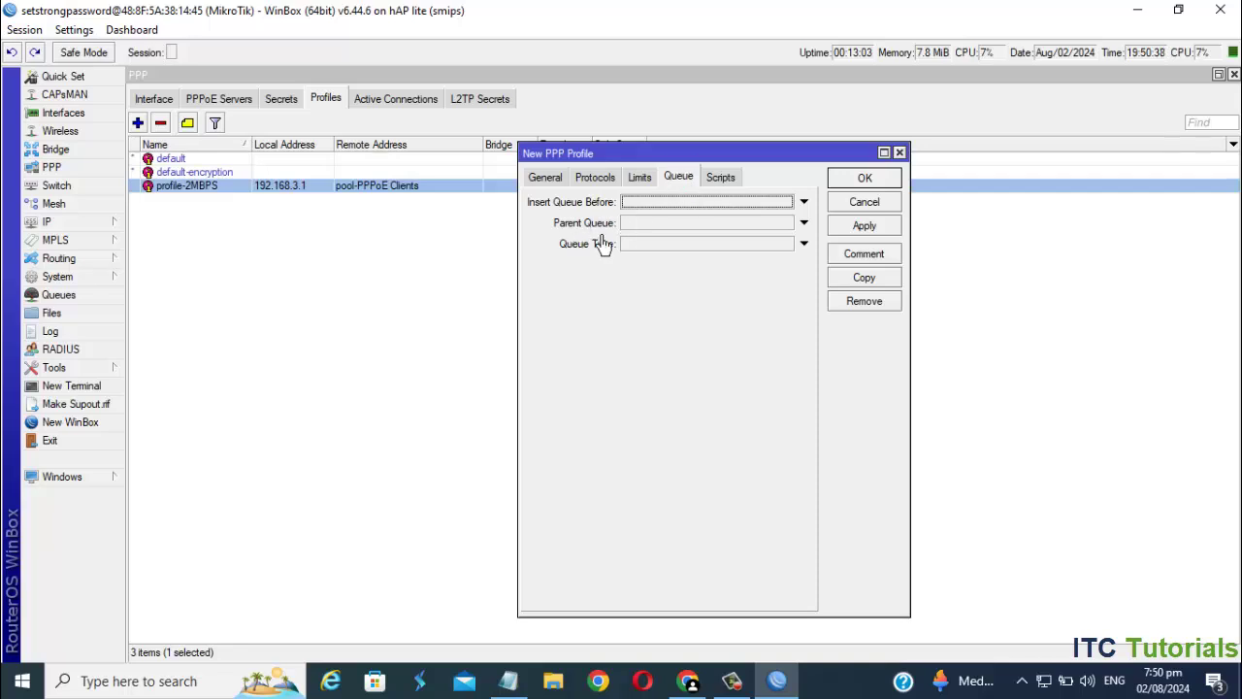
{"action": "left_click", "coordinate": [803, 222]}
{"action": "left_click", "coordinate": [792, 227]}
{"action": "left_click", "coordinate": [689, 238]}
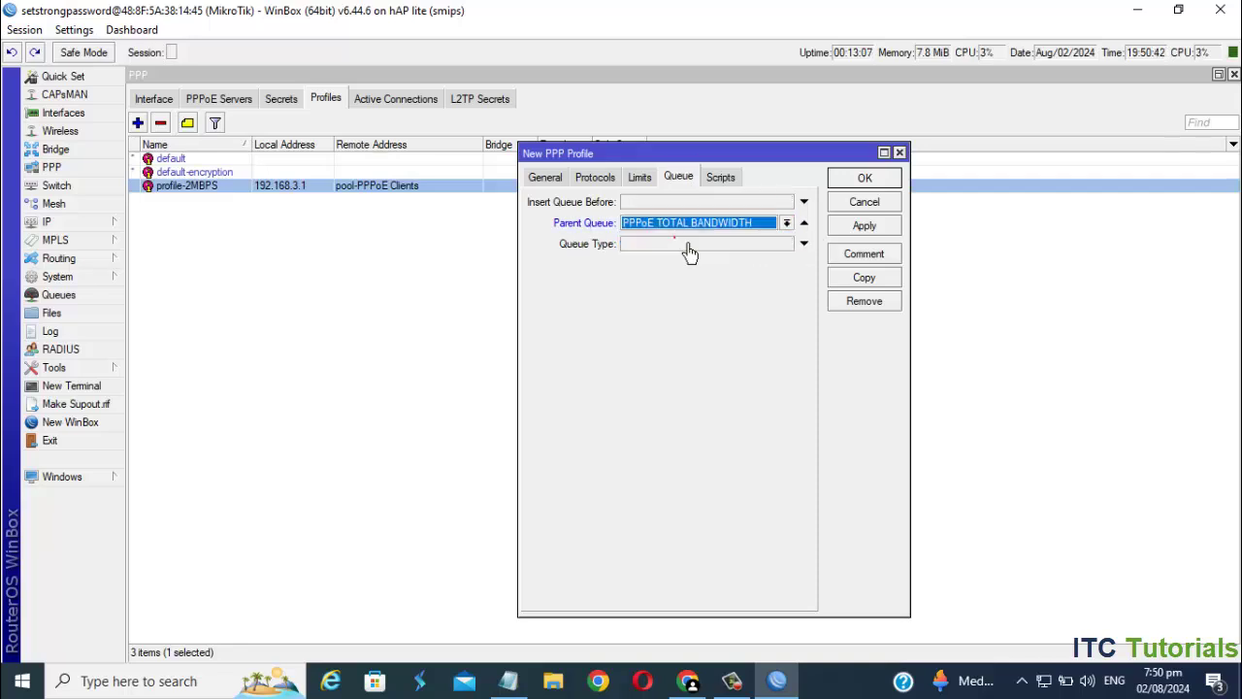
{"action": "left_click", "coordinate": [861, 229]}
{"action": "left_click", "coordinate": [864, 178]}
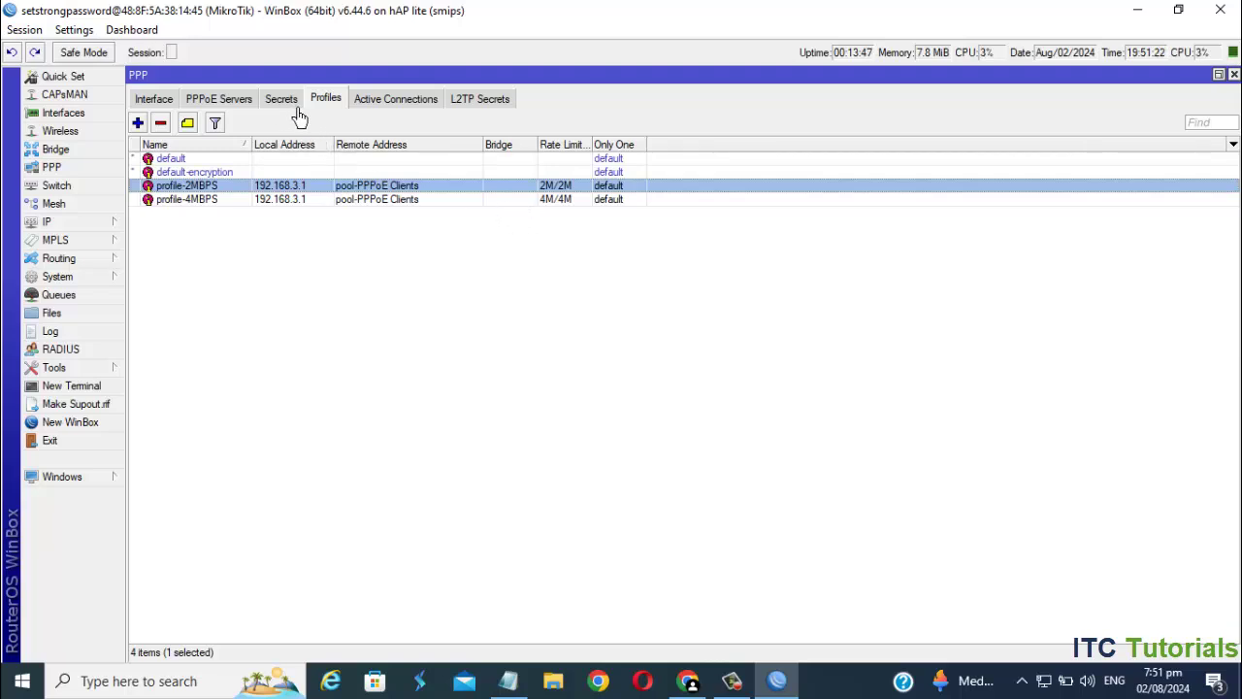
{"action": "left_click", "coordinate": [282, 100]}
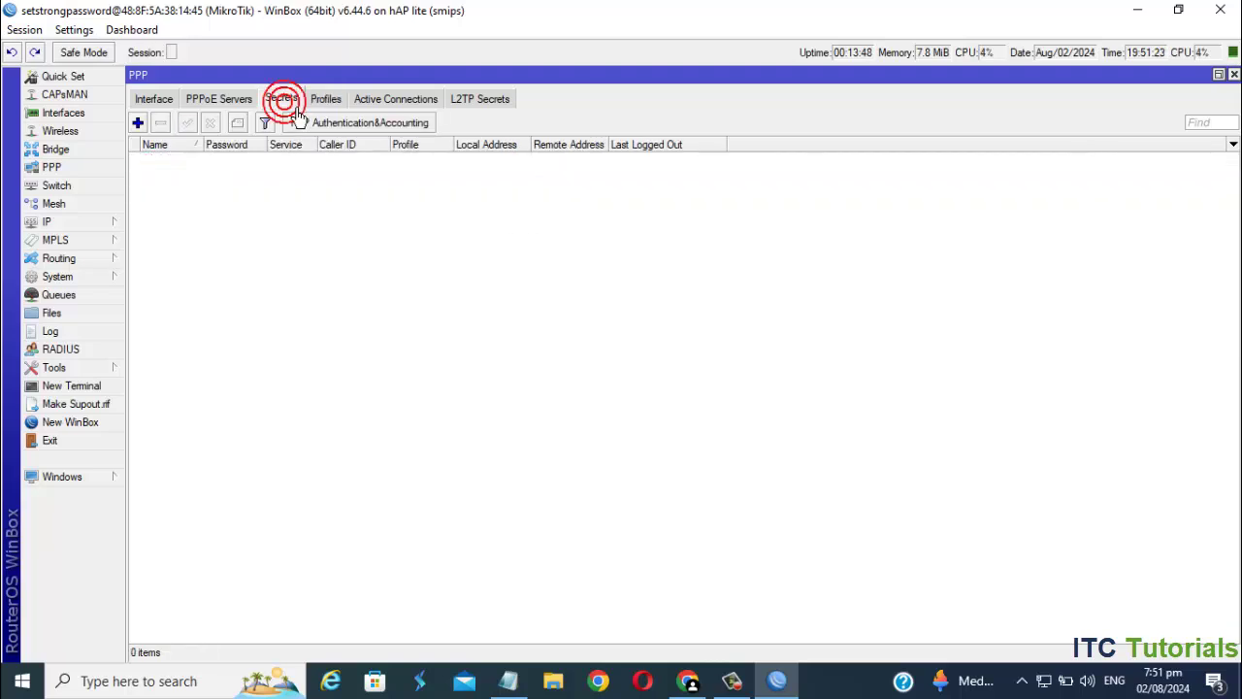
{"action": "left_click", "coordinate": [141, 124]}
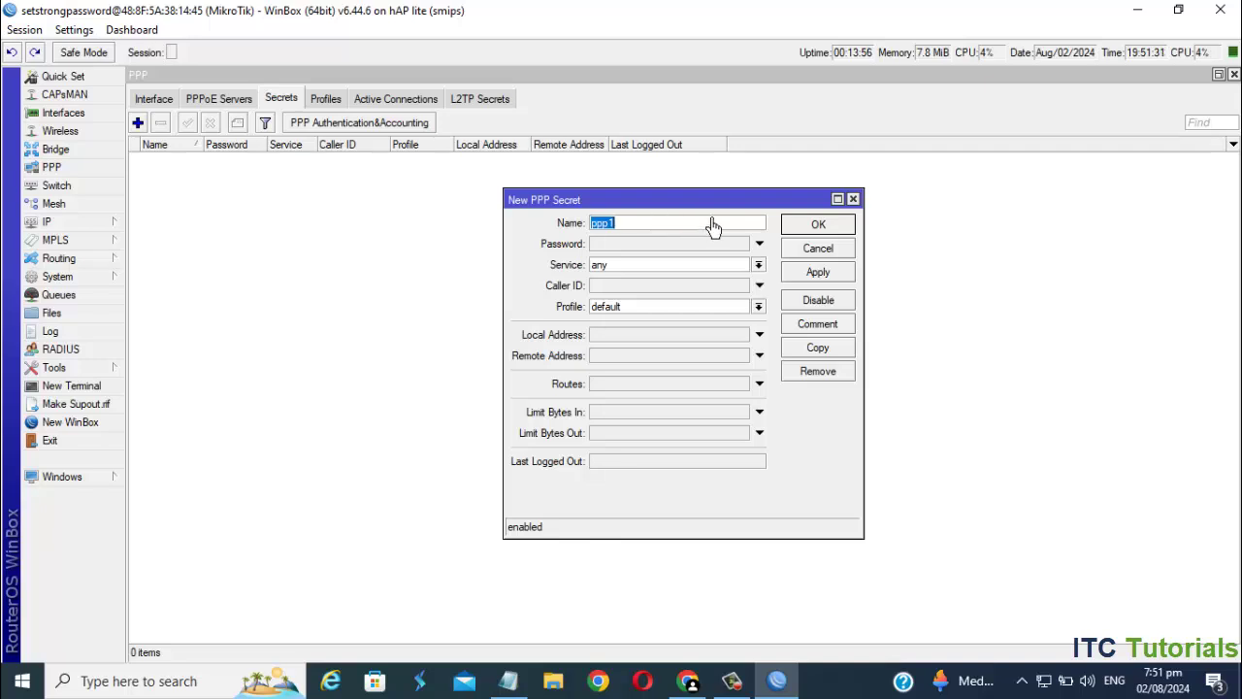
{"action": "key", "text": "BackSpace"}
{"action": "double_click", "coordinate": [713, 225]}
{"action": "left_click", "coordinate": [653, 245]}
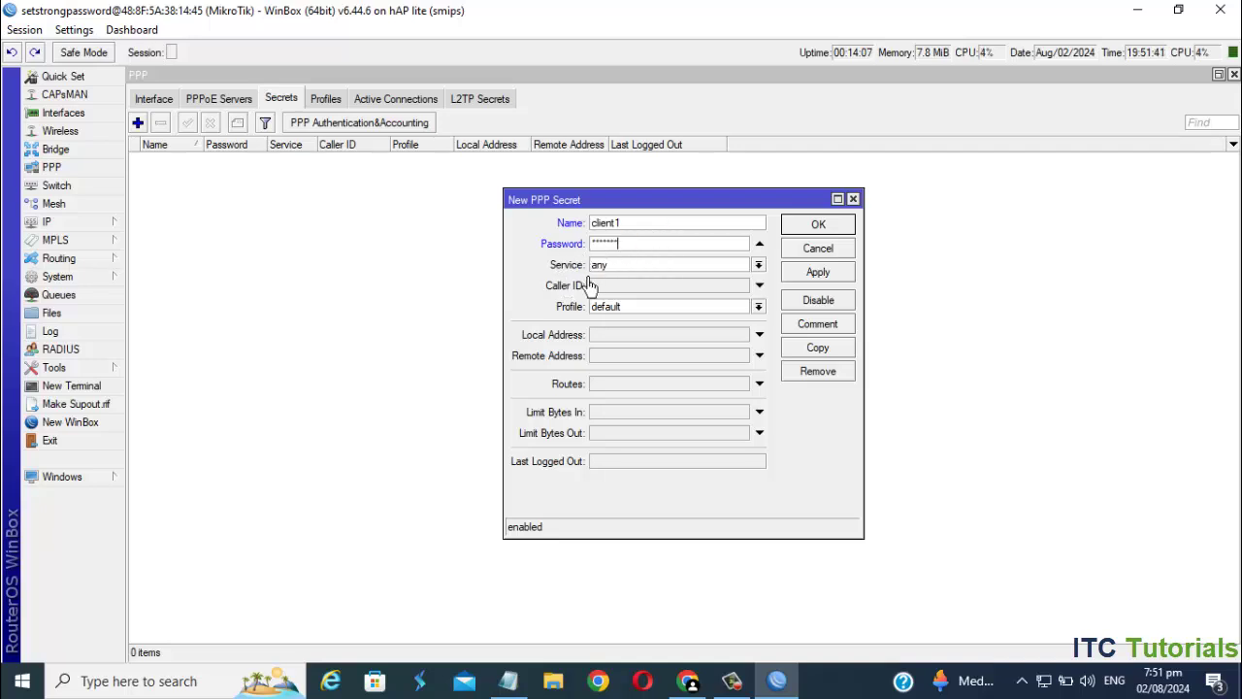
- Set the secret's service to pppoe and profile to profile-2MBPS, save it, and widen the profile column
{"action": "left_click", "coordinate": [758, 265]}
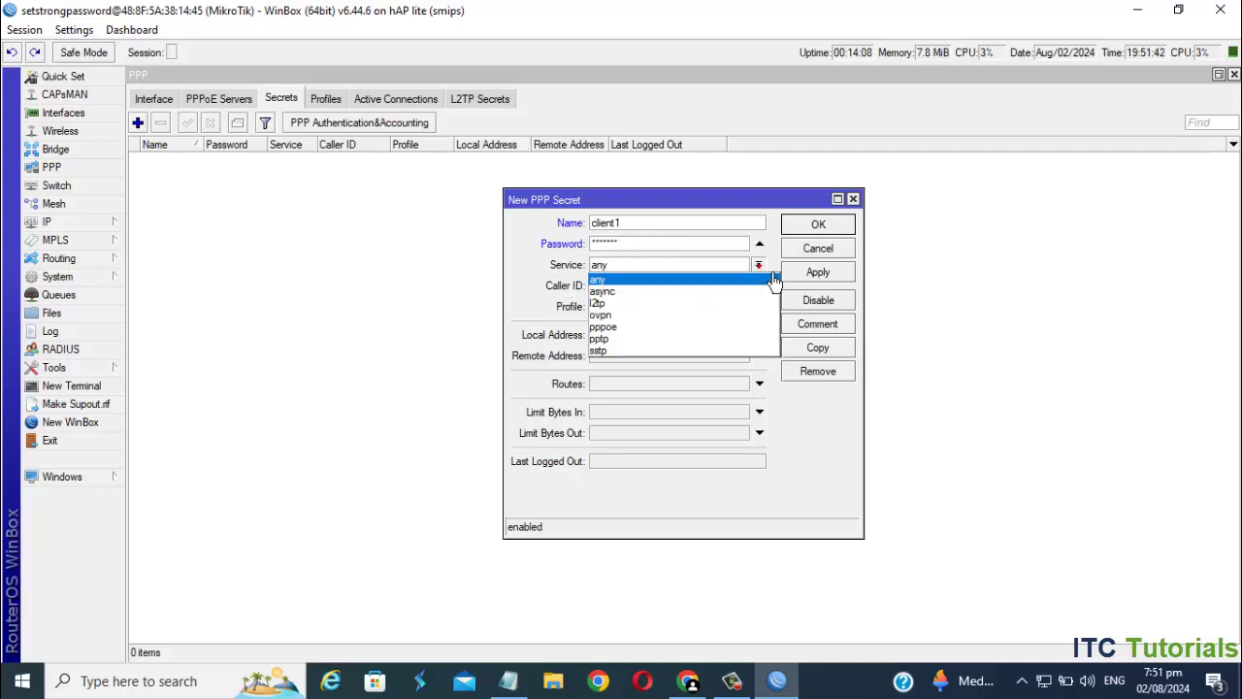
{"action": "left_click", "coordinate": [630, 328]}
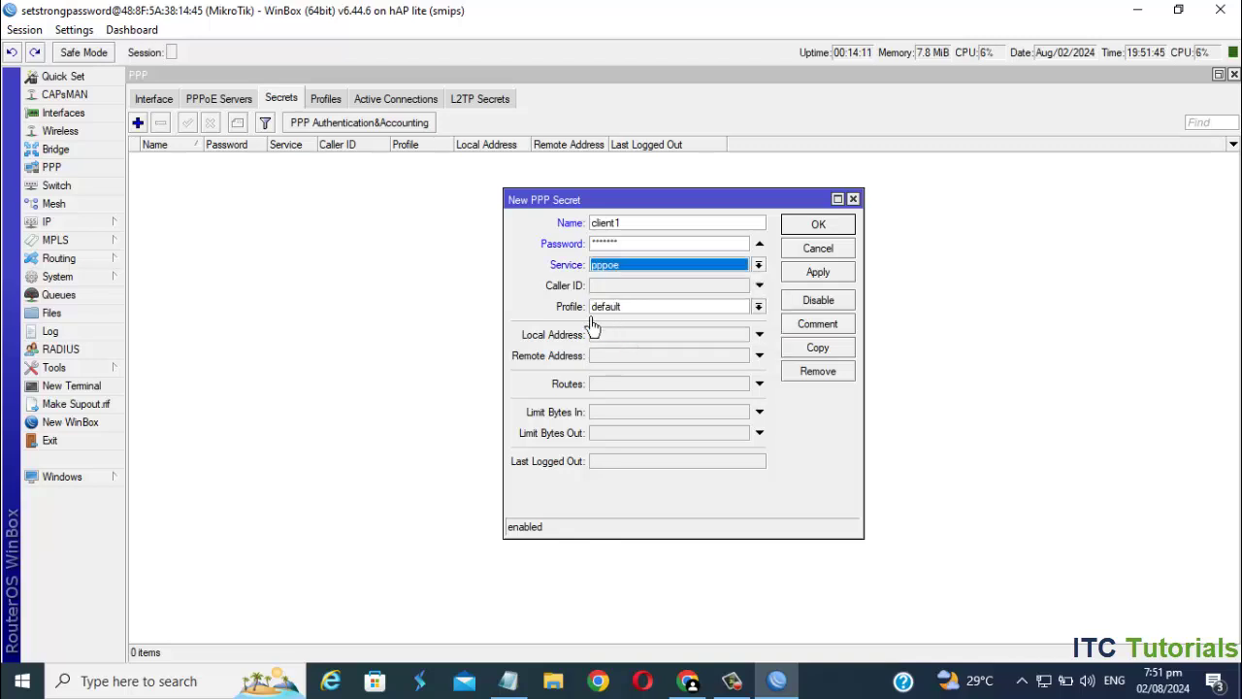
{"action": "left_click", "coordinate": [770, 313]}
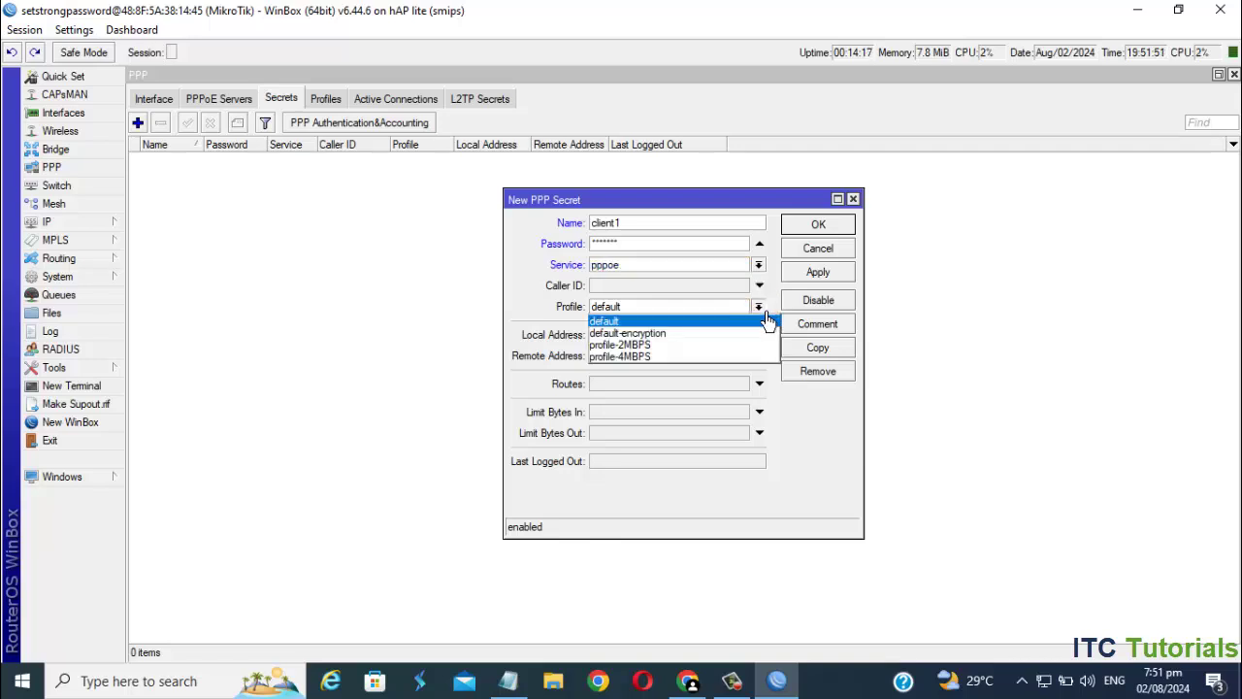
{"action": "left_click", "coordinate": [660, 350]}
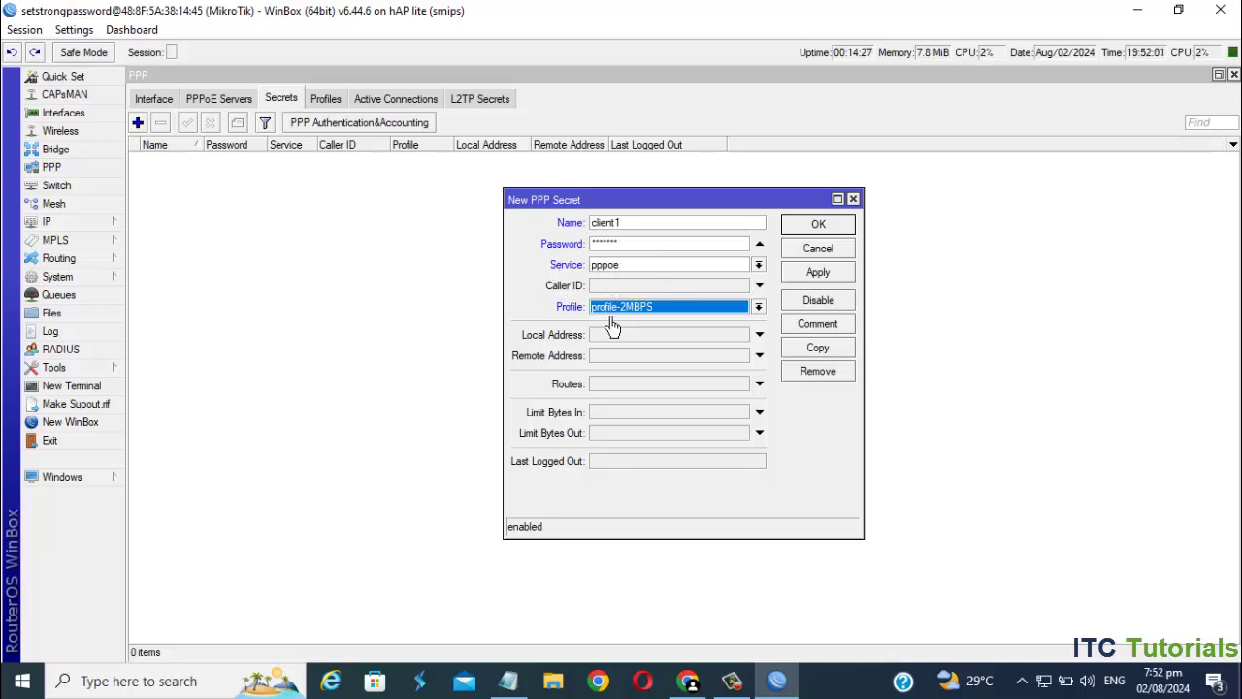
{"action": "left_click", "coordinate": [815, 279]}
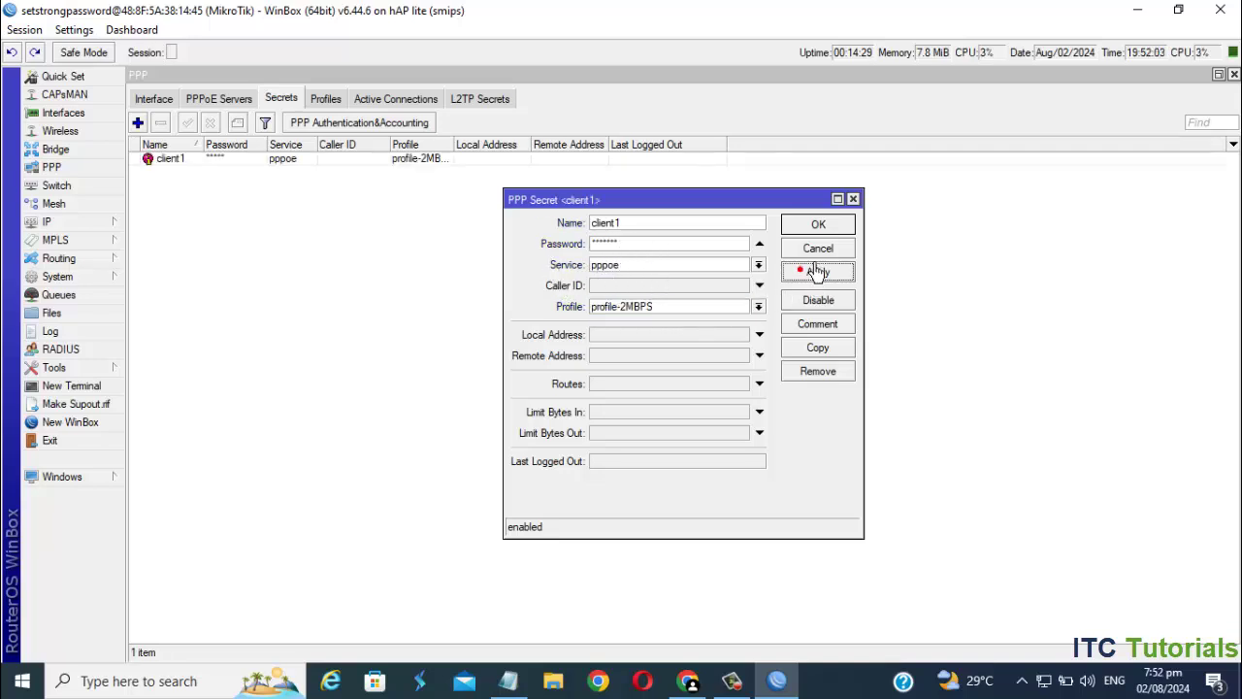
{"action": "left_click", "coordinate": [818, 227]}
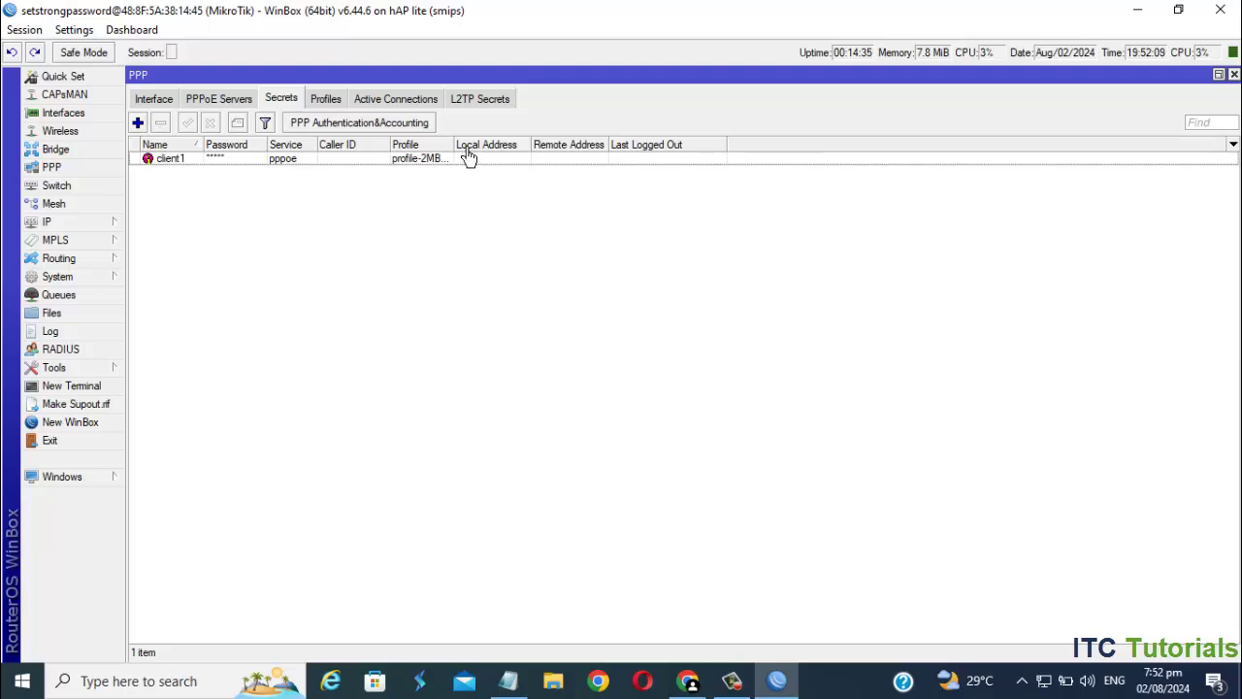
{"action": "left_click_drag", "start_coordinate": [454, 145], "coordinate": [538, 163]}
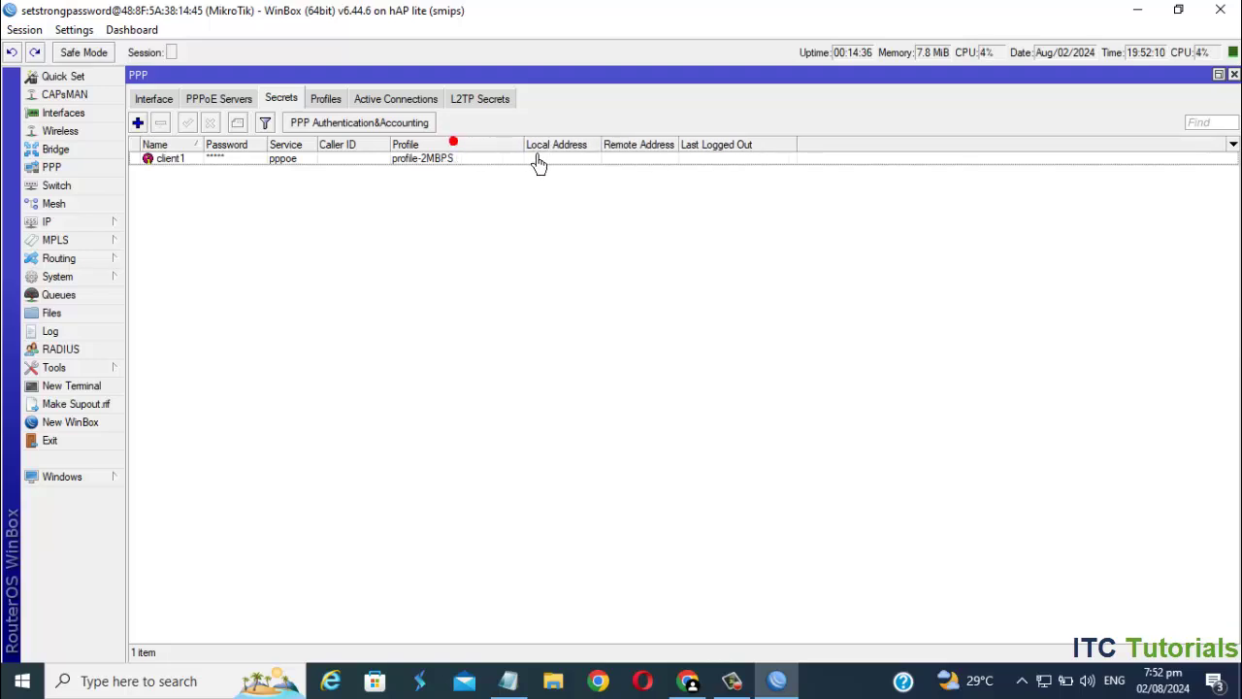
{"action": "left_click", "coordinate": [138, 123]}
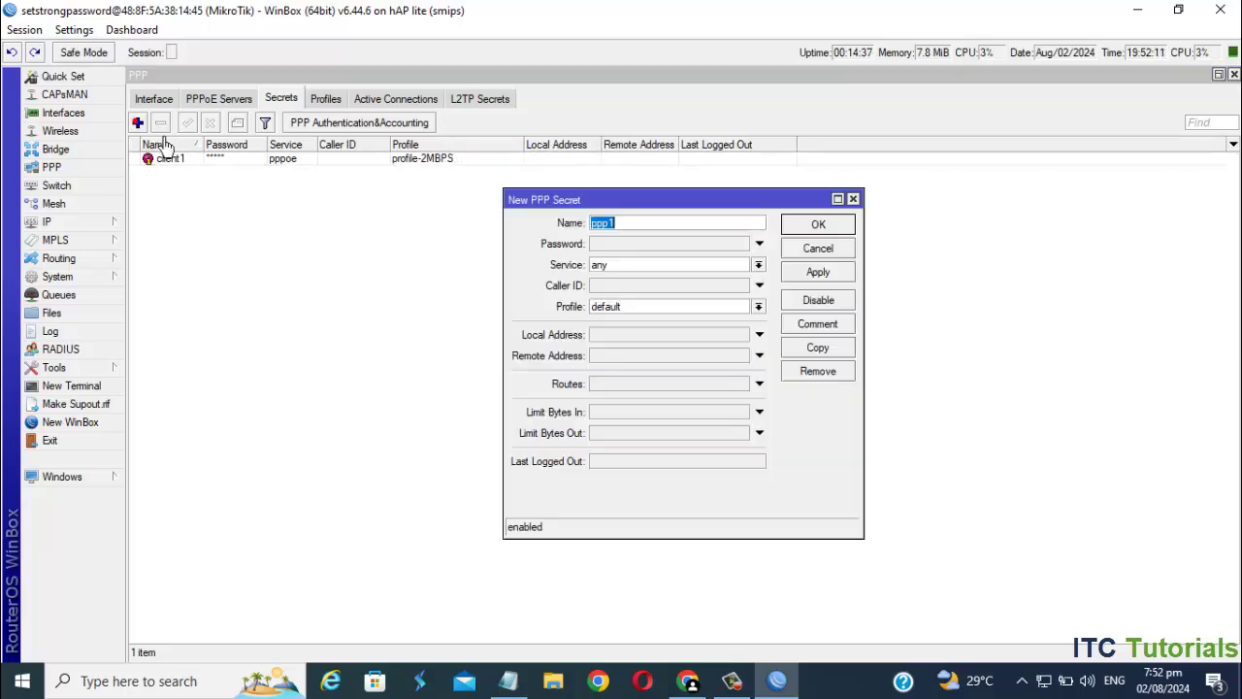
{"action": "double_click", "coordinate": [636, 226]}
{"action": "left_click", "coordinate": [623, 247]}
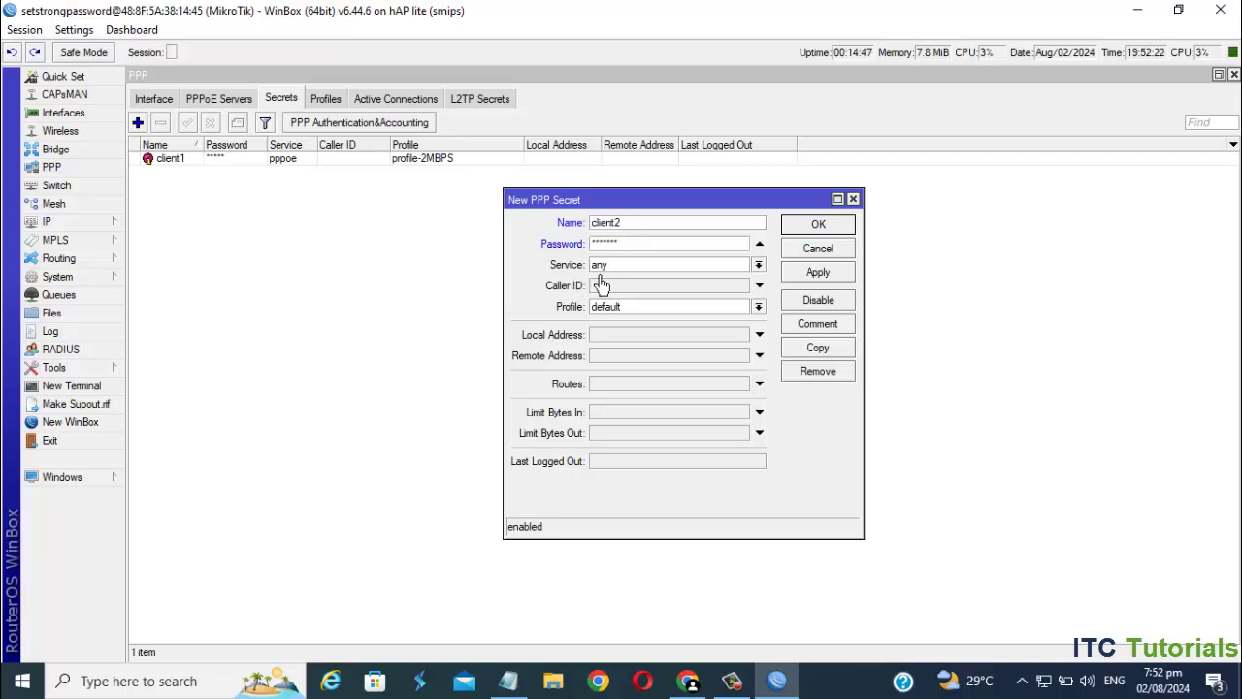
{"action": "left_click", "coordinate": [759, 264]}
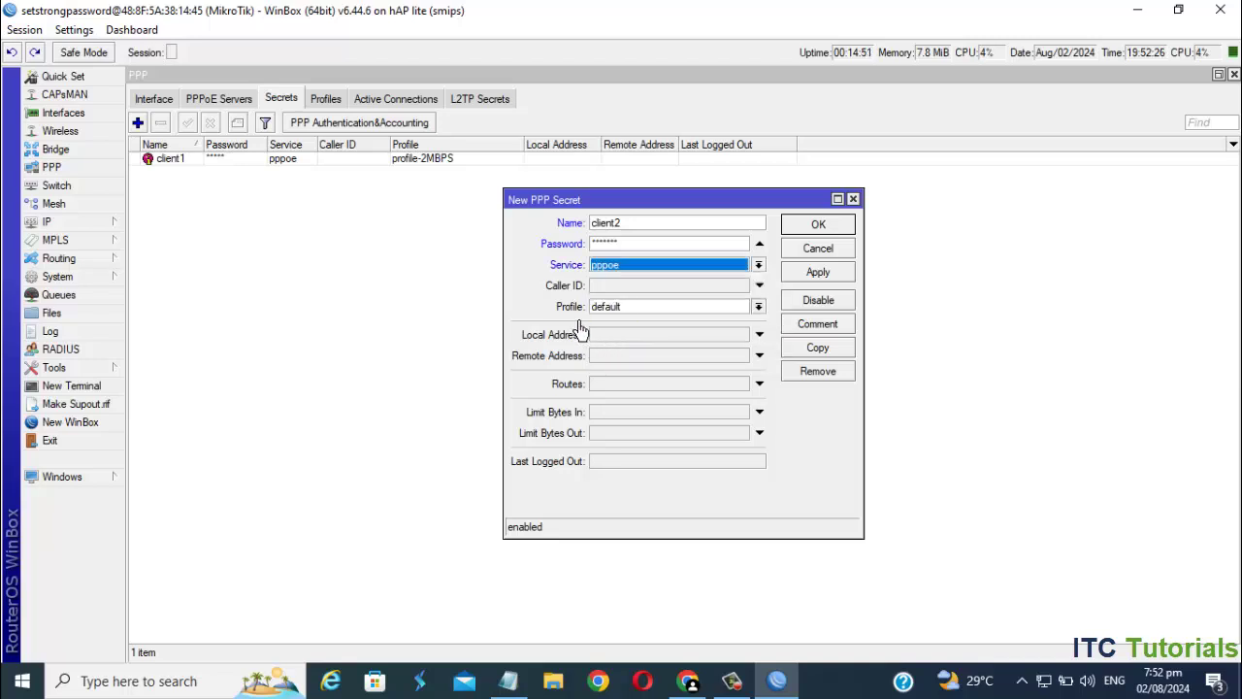
{"action": "left_click", "coordinate": [759, 307]}
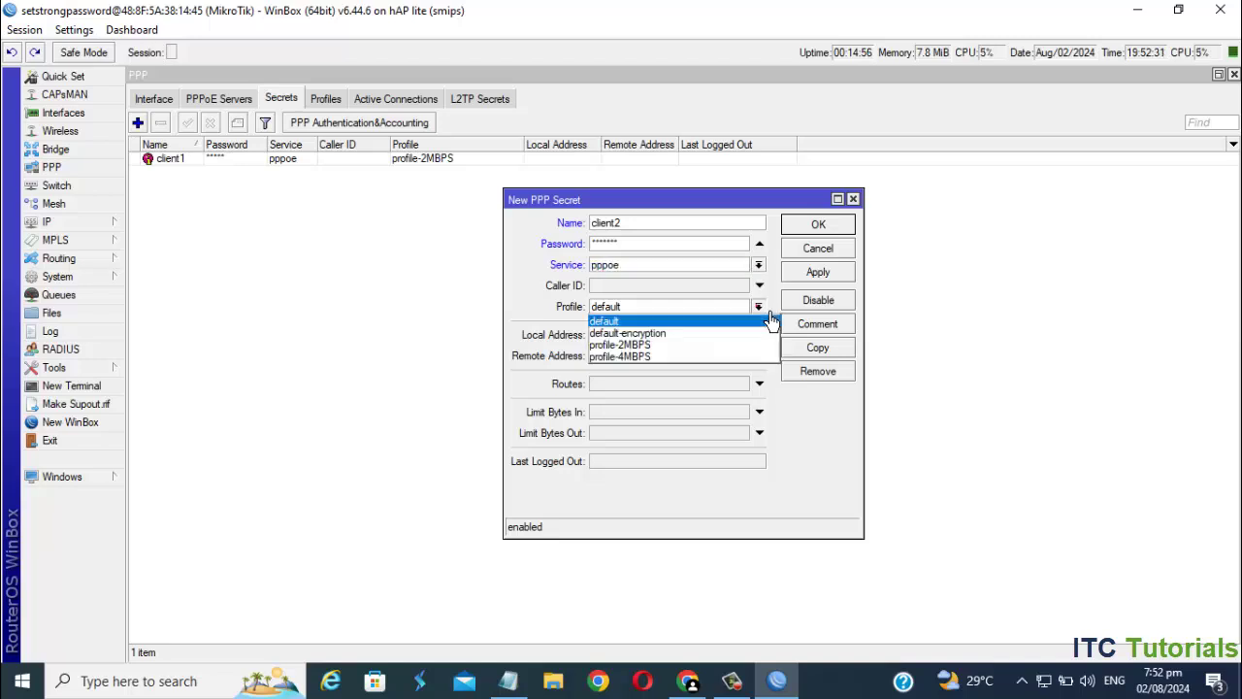
{"action": "left_click", "coordinate": [658, 357]}
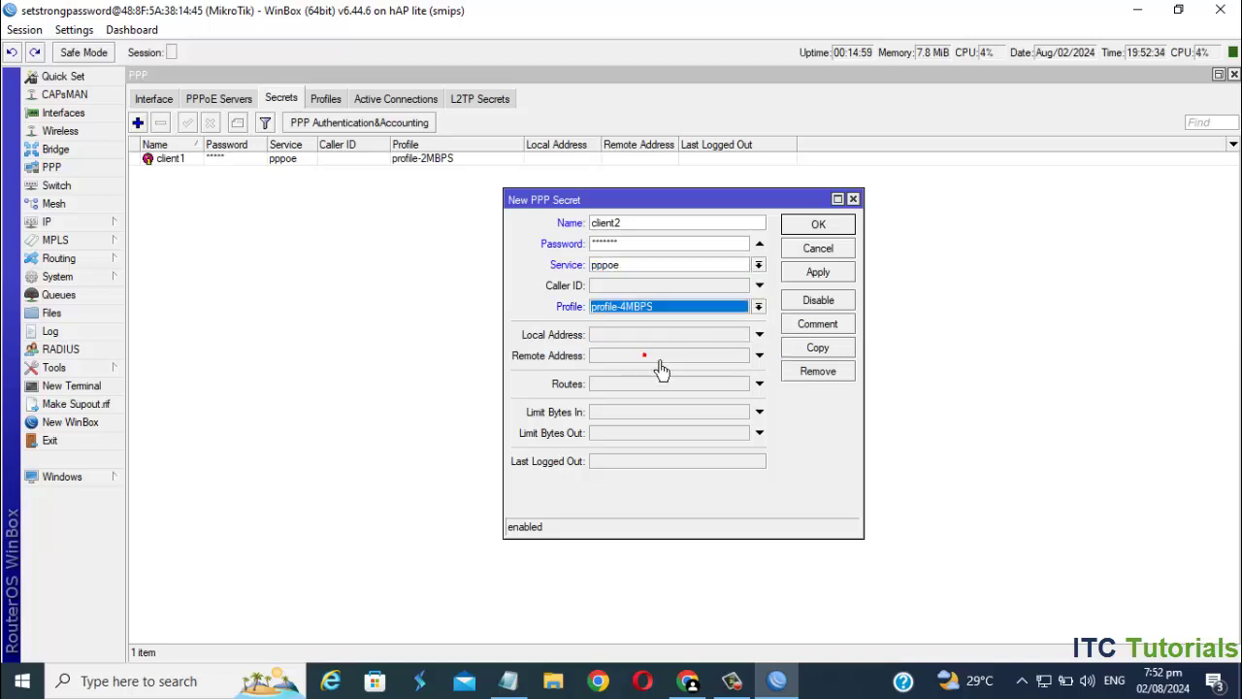
{"action": "left_click", "coordinate": [818, 274]}
{"action": "left_click", "coordinate": [824, 231]}
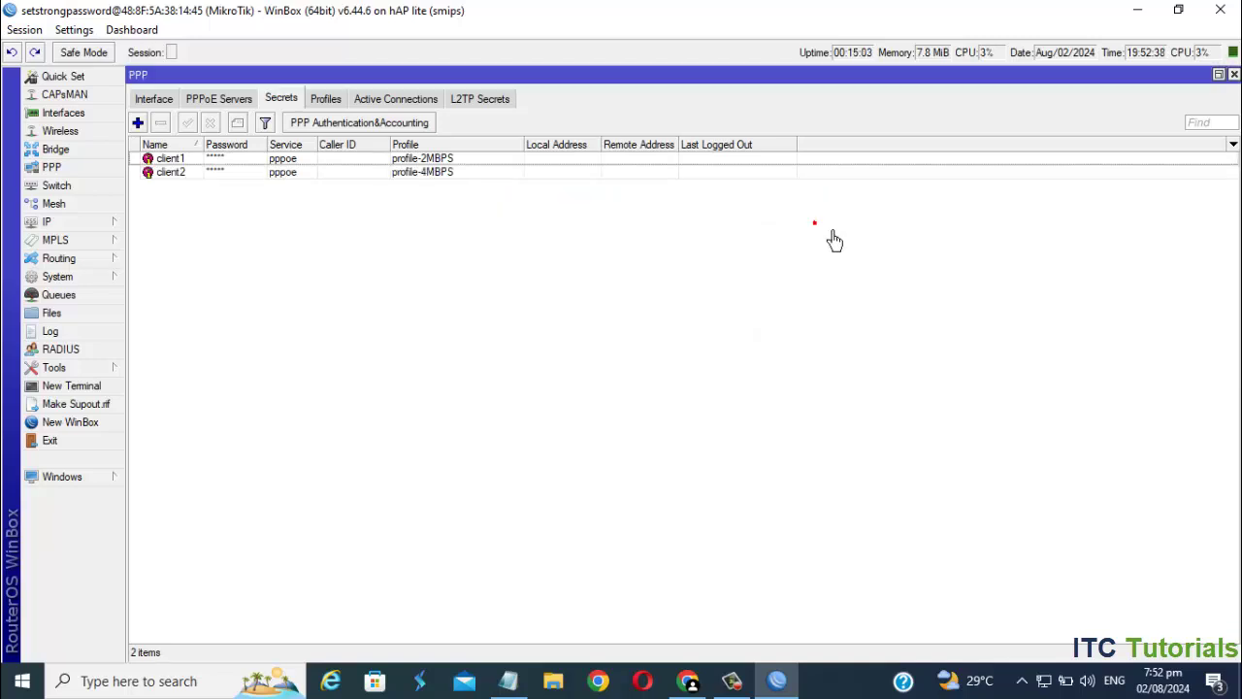
- Select the two user entries in the Secrets list to compare their profiles
{"action": "left_click", "coordinate": [183, 161]}
{"action": "left_click", "coordinate": [187, 172]}
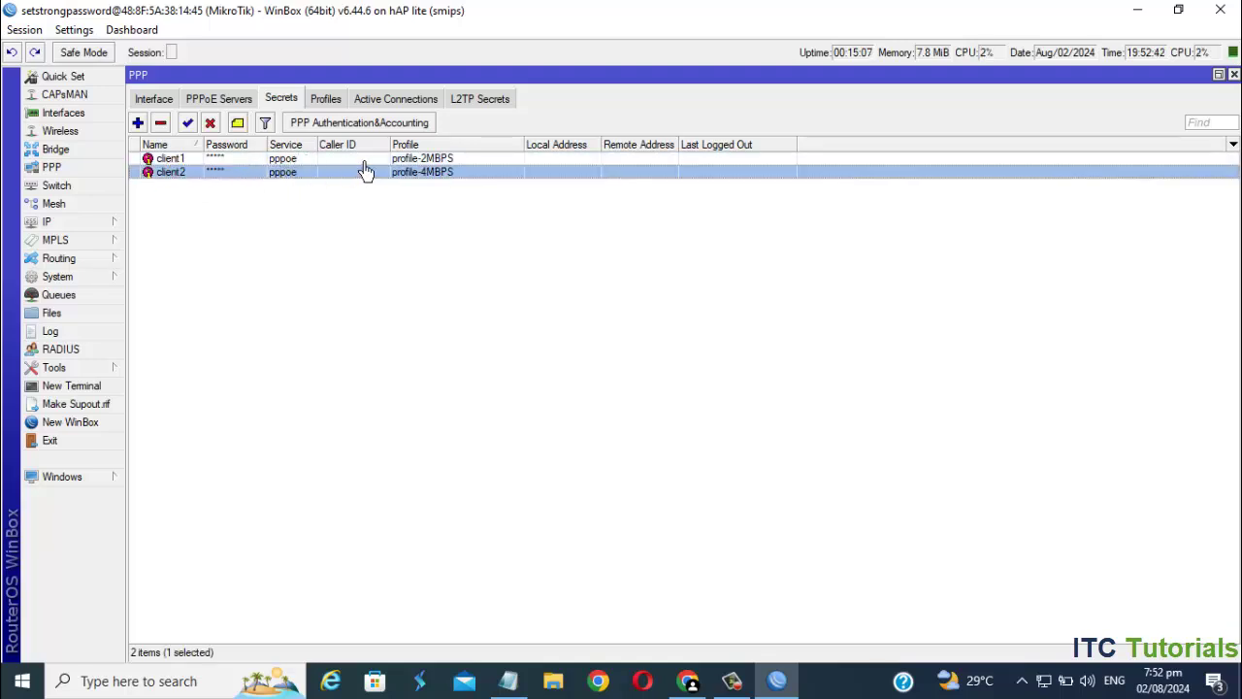
{"action": "left_click", "coordinate": [437, 161]}
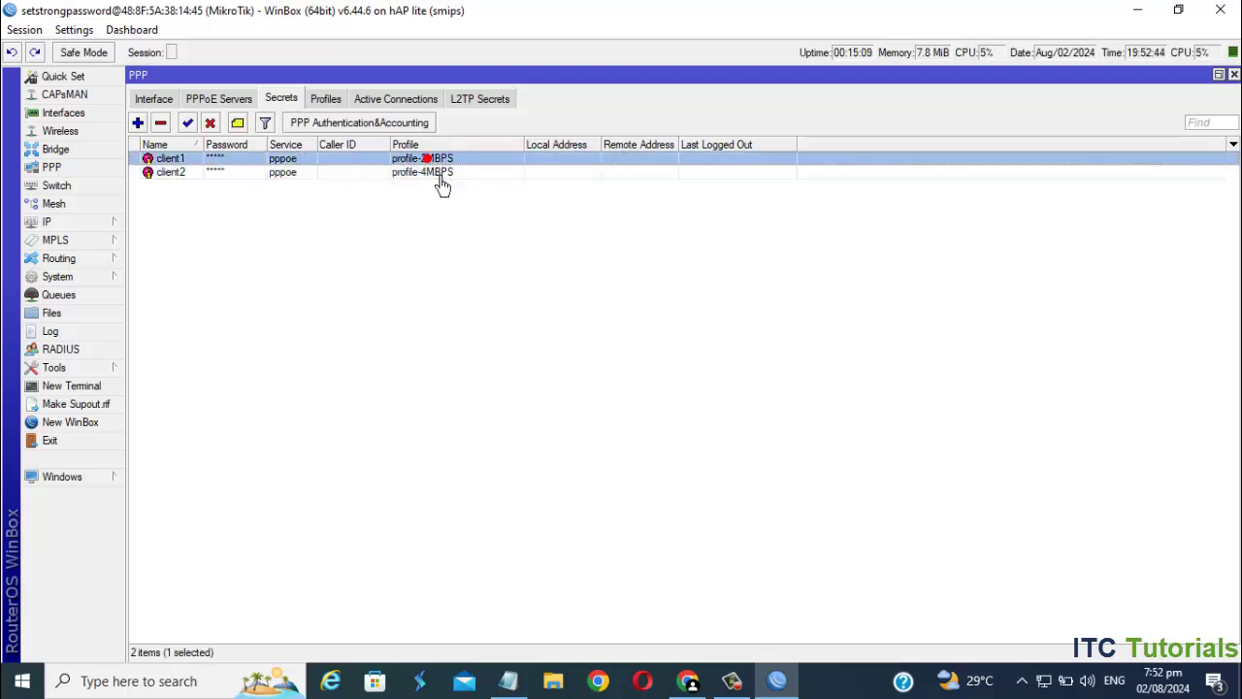
{"action": "left_click", "coordinate": [437, 179]}
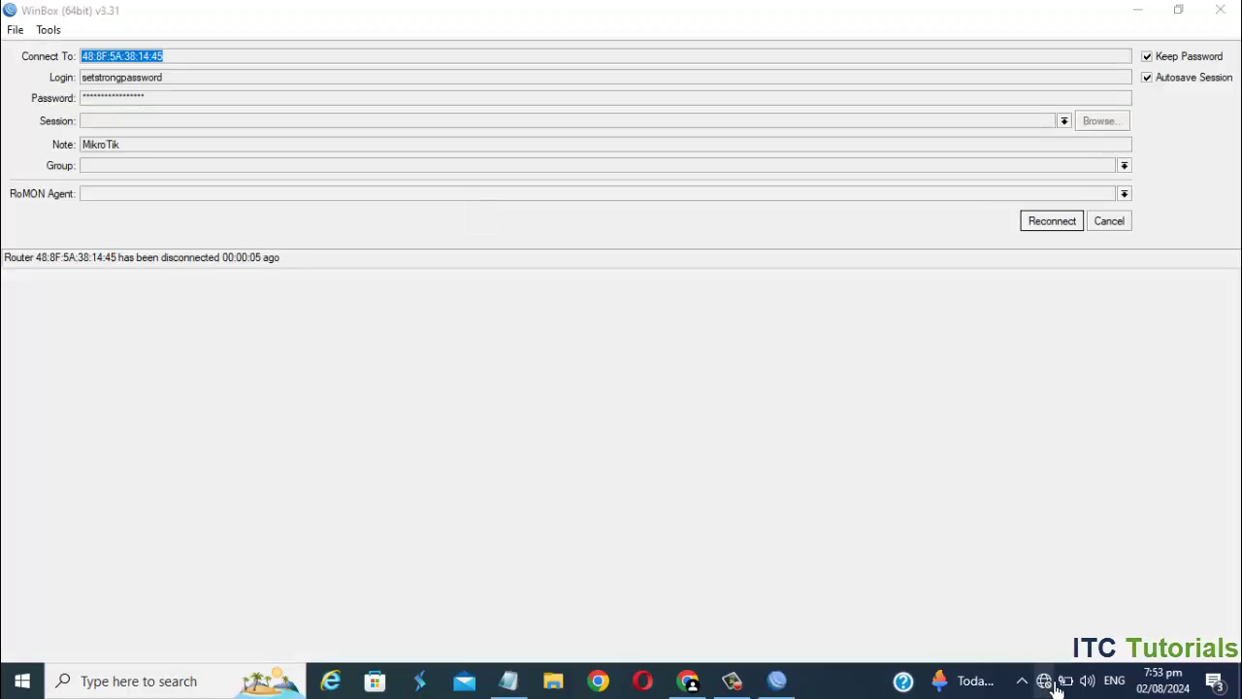
{"action": "left_click", "coordinate": [1046, 681]}
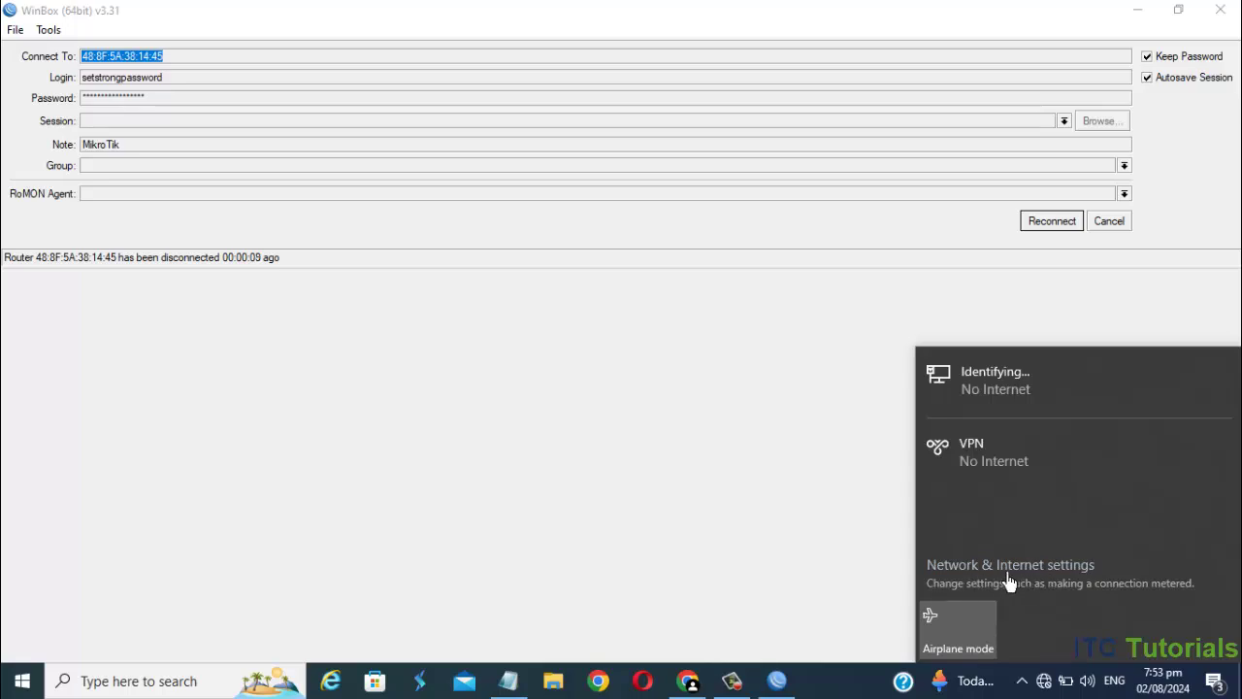
- From Dial-up settings, start a new Connect to the Internet setup using Broadband (PPPoE)
{"action": "left_click", "coordinate": [1085, 579]}
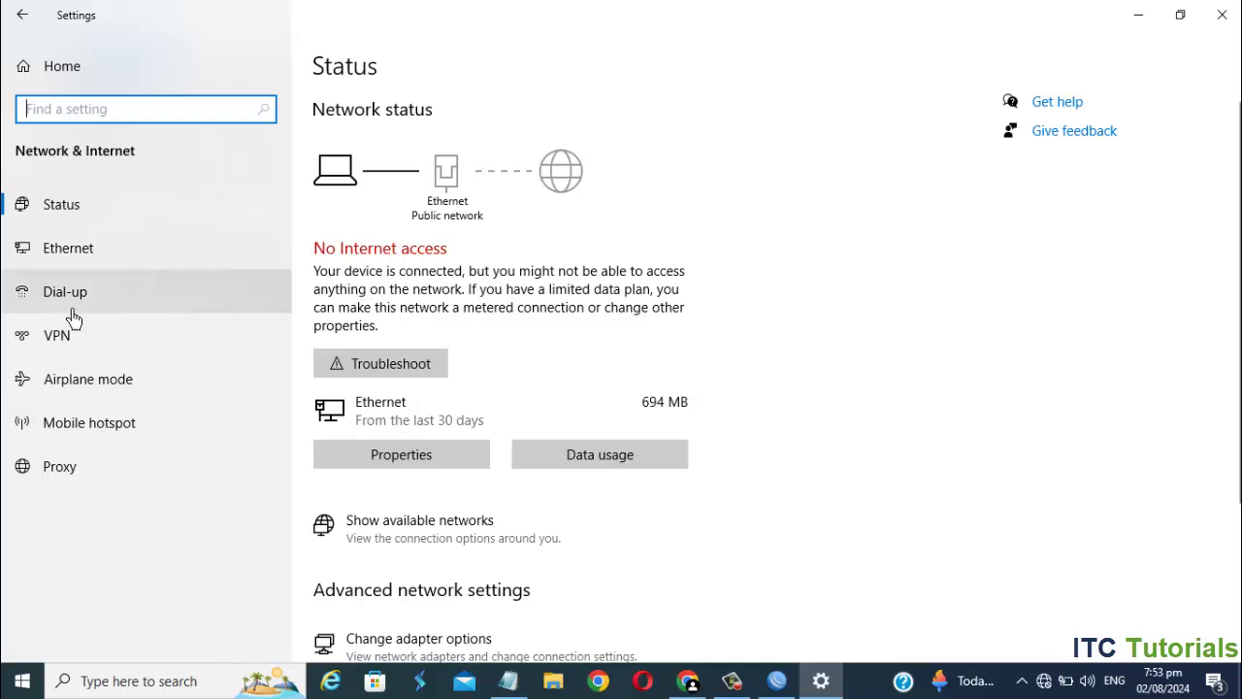
{"action": "left_click", "coordinate": [112, 314]}
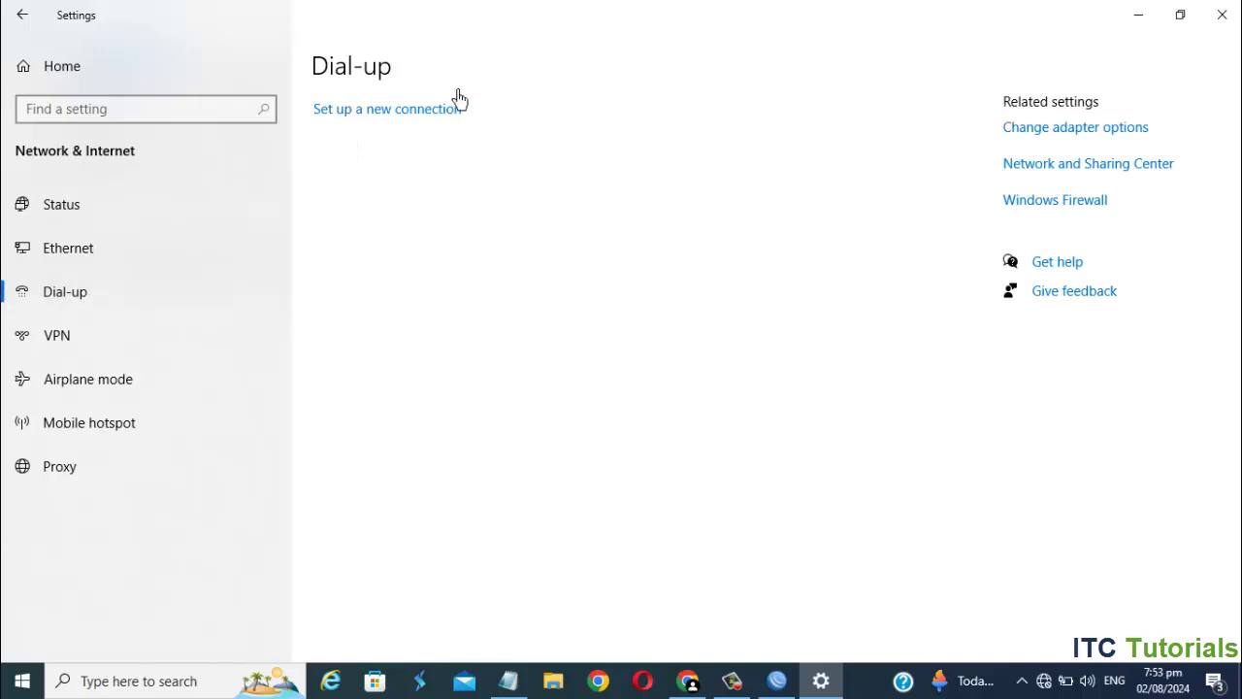
{"action": "left_click", "coordinate": [452, 124]}
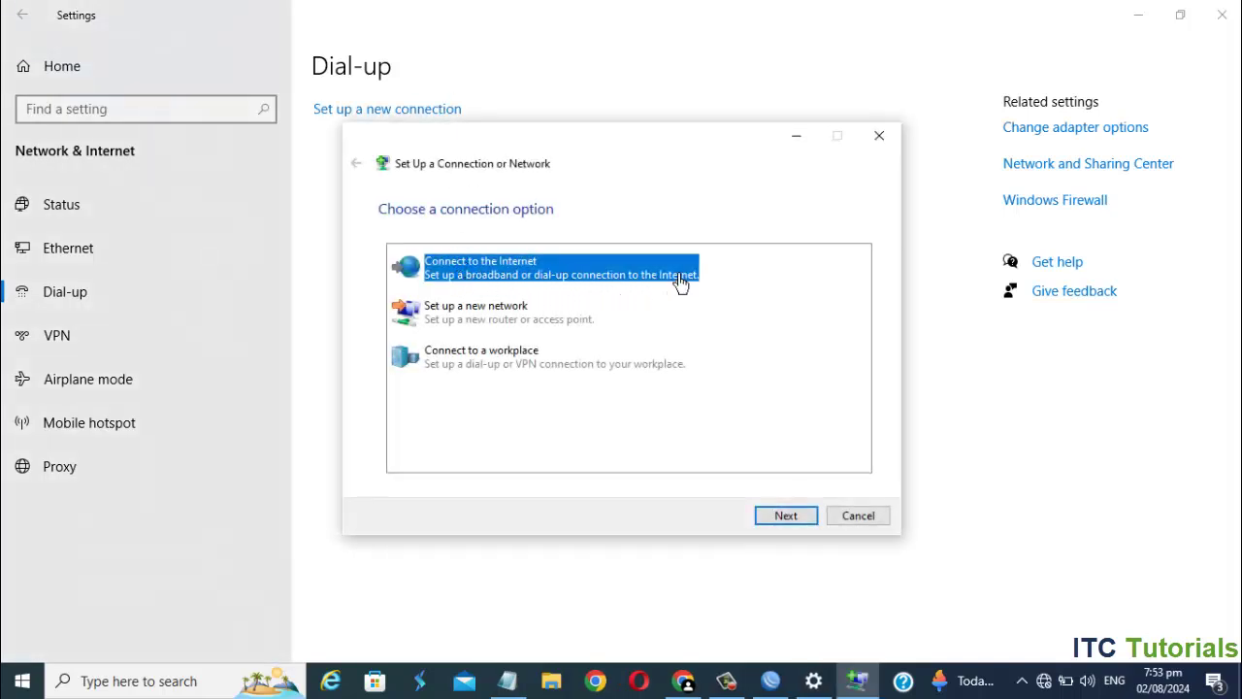
{"action": "left_click", "coordinate": [796, 524]}
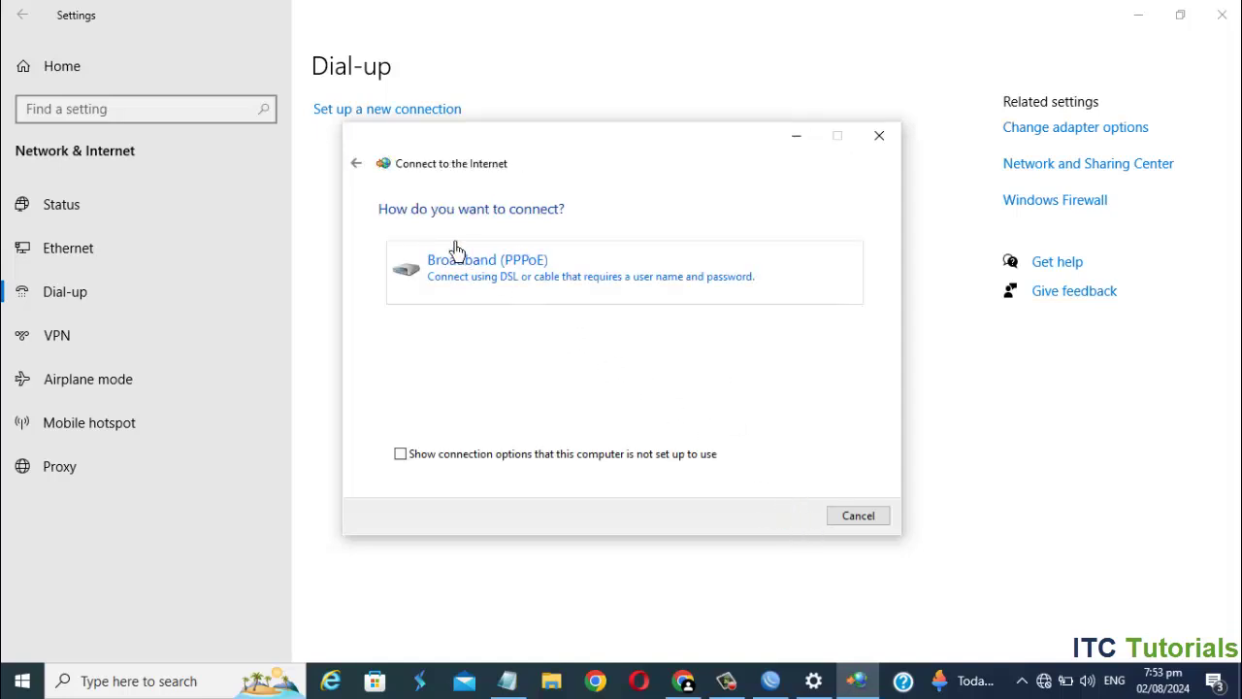
{"action": "left_click", "coordinate": [596, 289]}
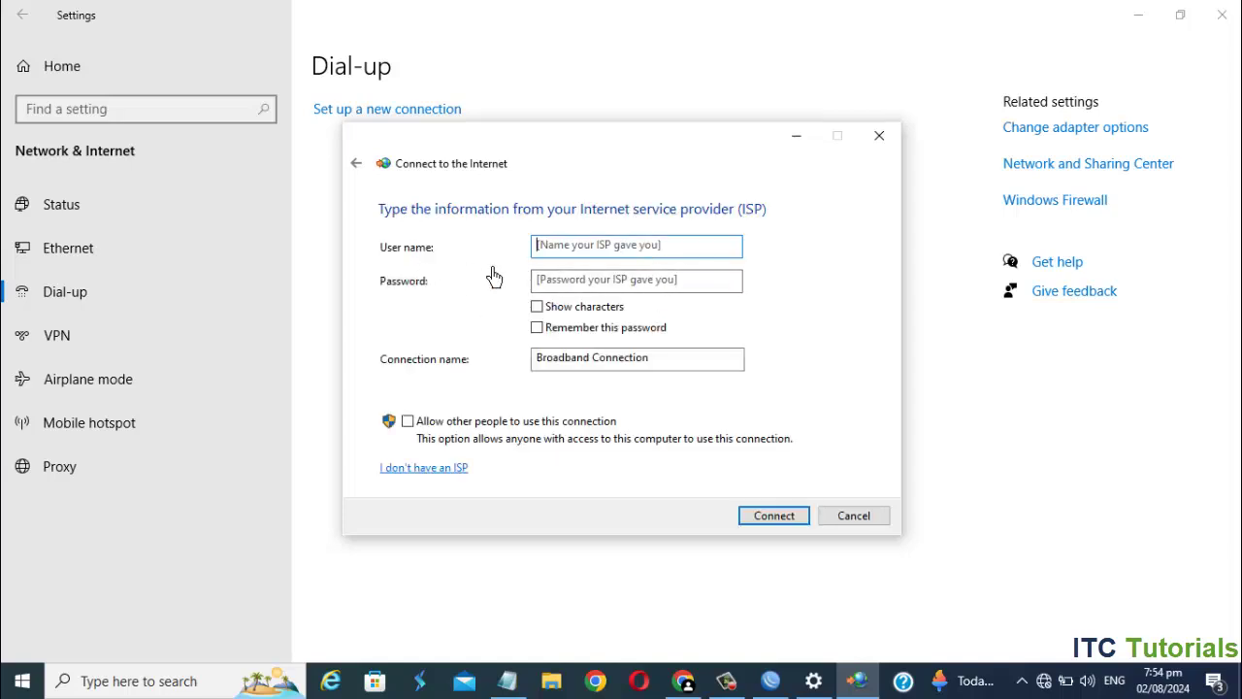
{"action": "left_click", "coordinate": [585, 252]}
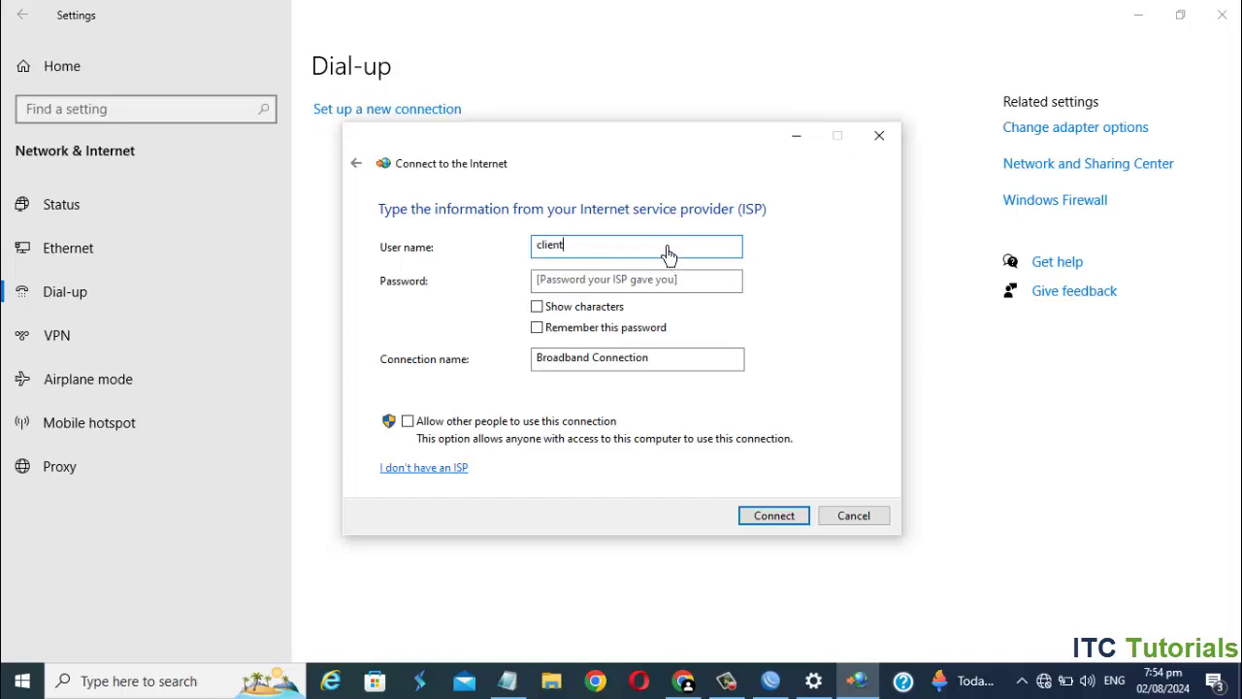
{"action": "double_click", "coordinate": [667, 254]}
{"action": "left_click", "coordinate": [611, 279]}
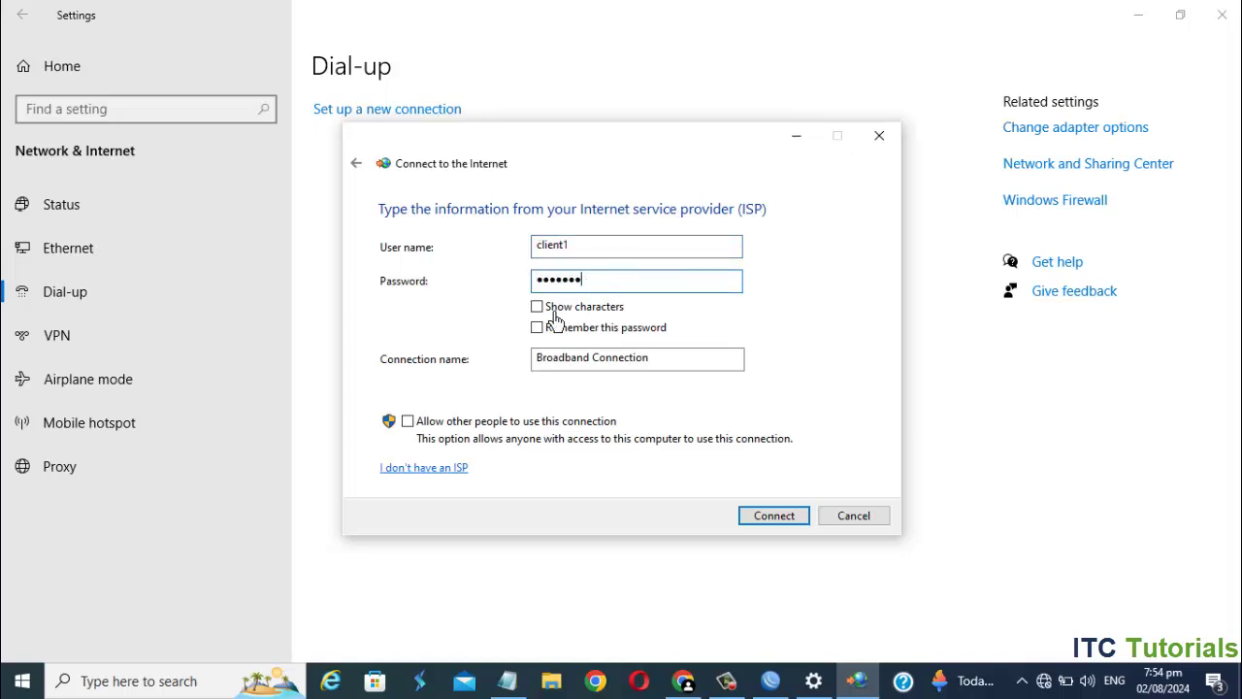
{"action": "left_click", "coordinate": [537, 307]}
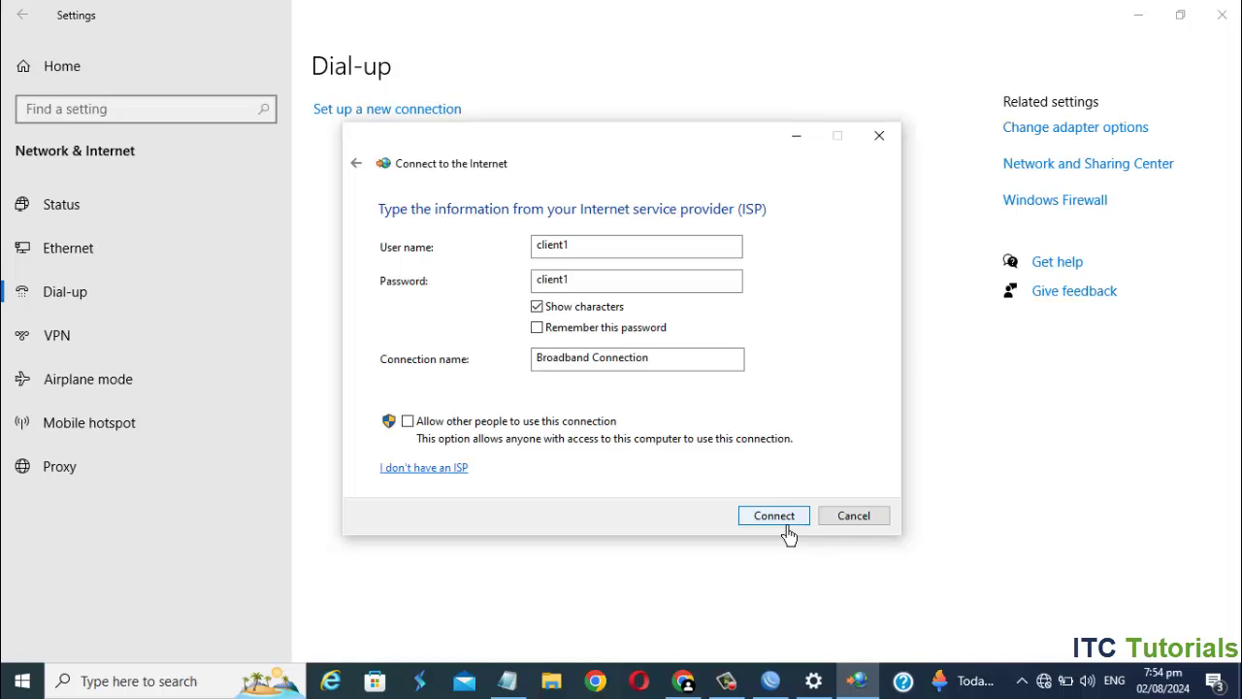
{"action": "left_click", "coordinate": [788, 524]}
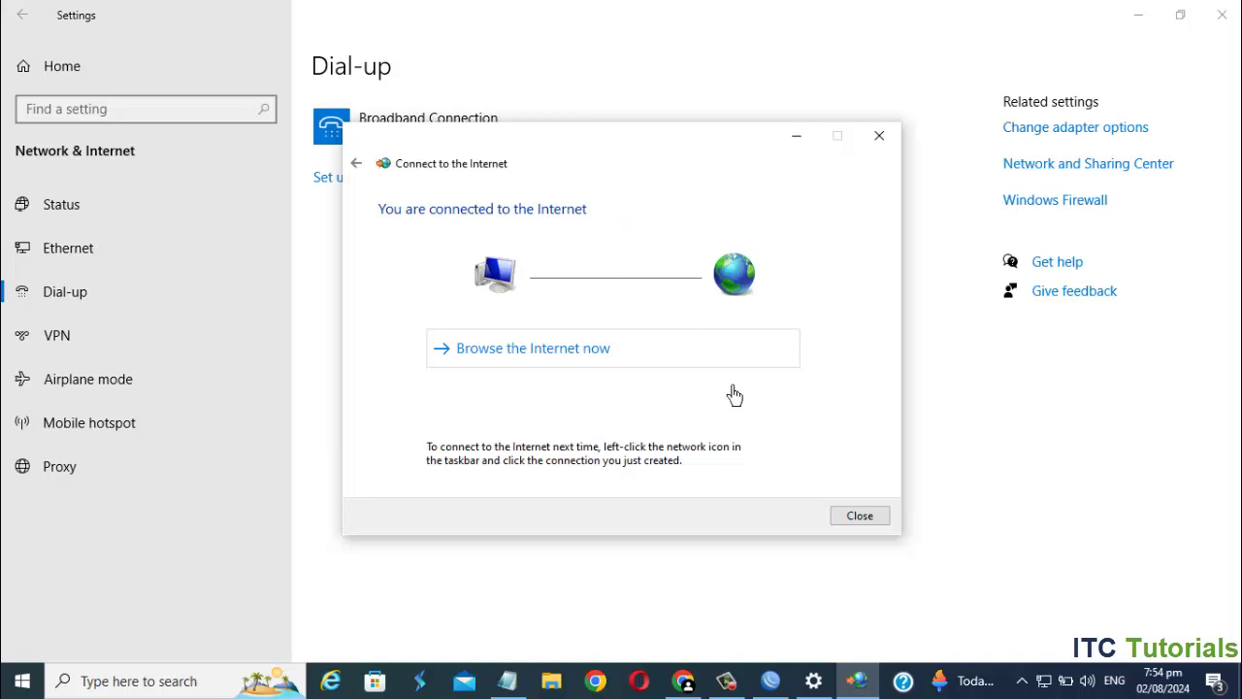
- Open Broadband Connection's details showing IPv4 192.168.3.254 and DNS 8.8.8.8
{"action": "left_click", "coordinate": [861, 524]}
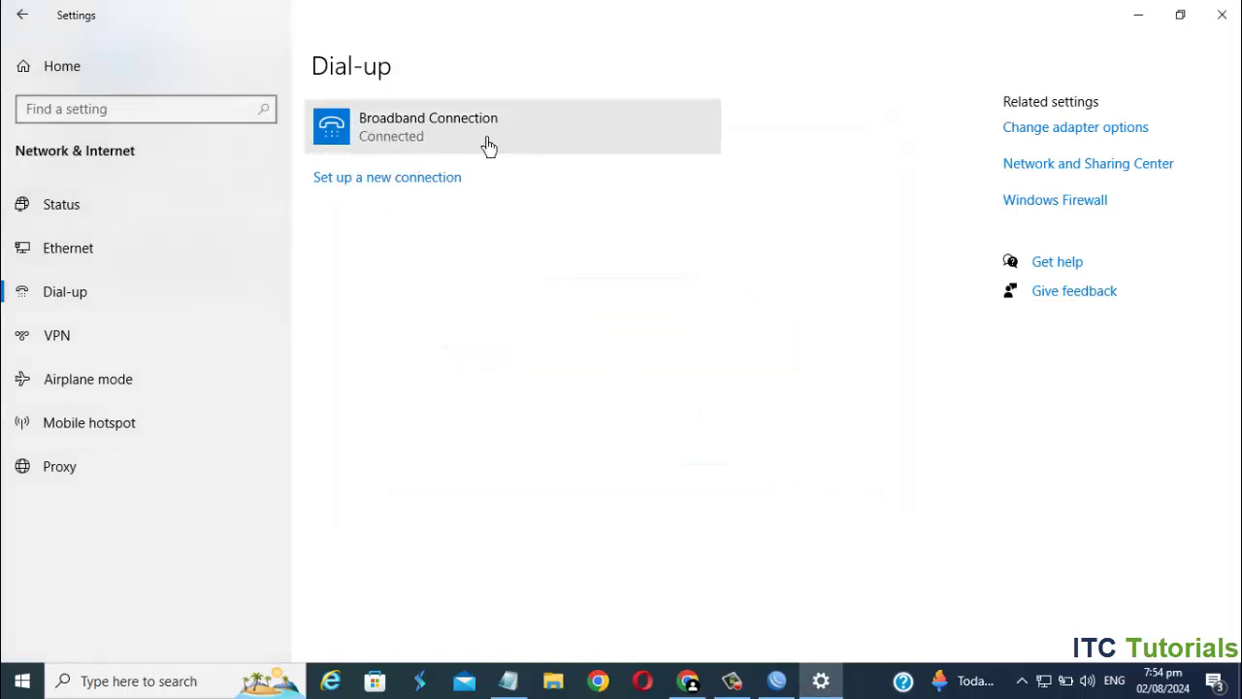
{"action": "left_click", "coordinate": [1061, 172]}
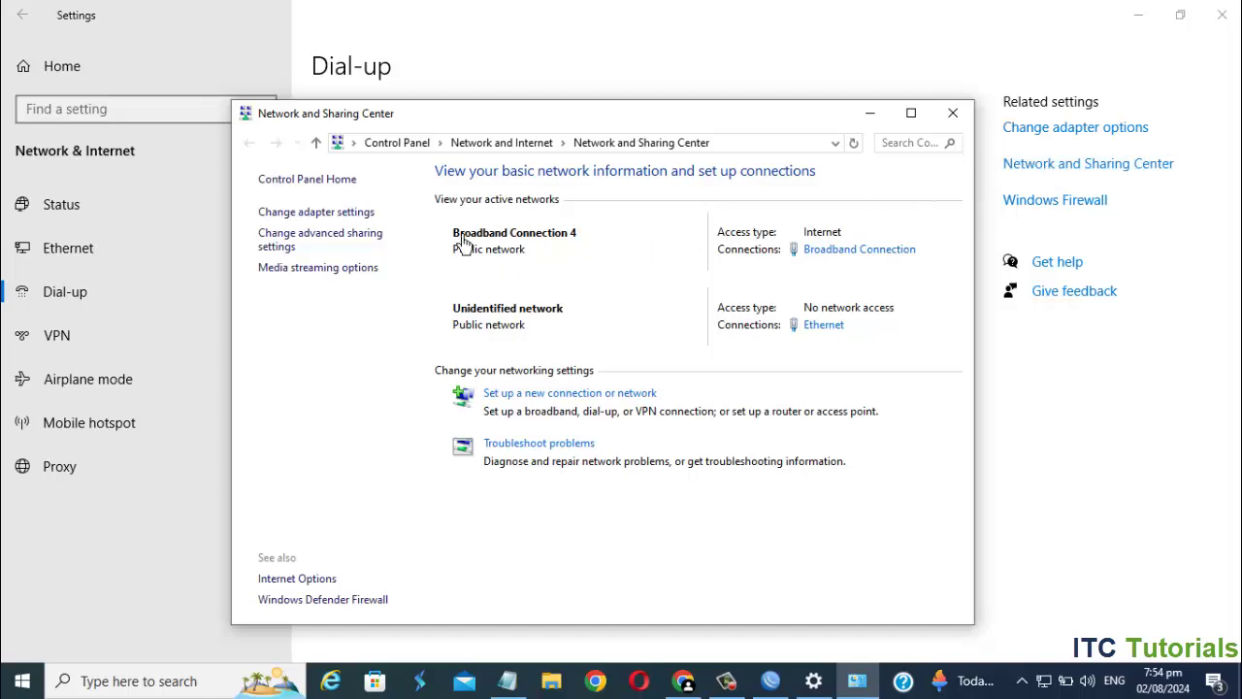
{"action": "left_click", "coordinate": [356, 218]}
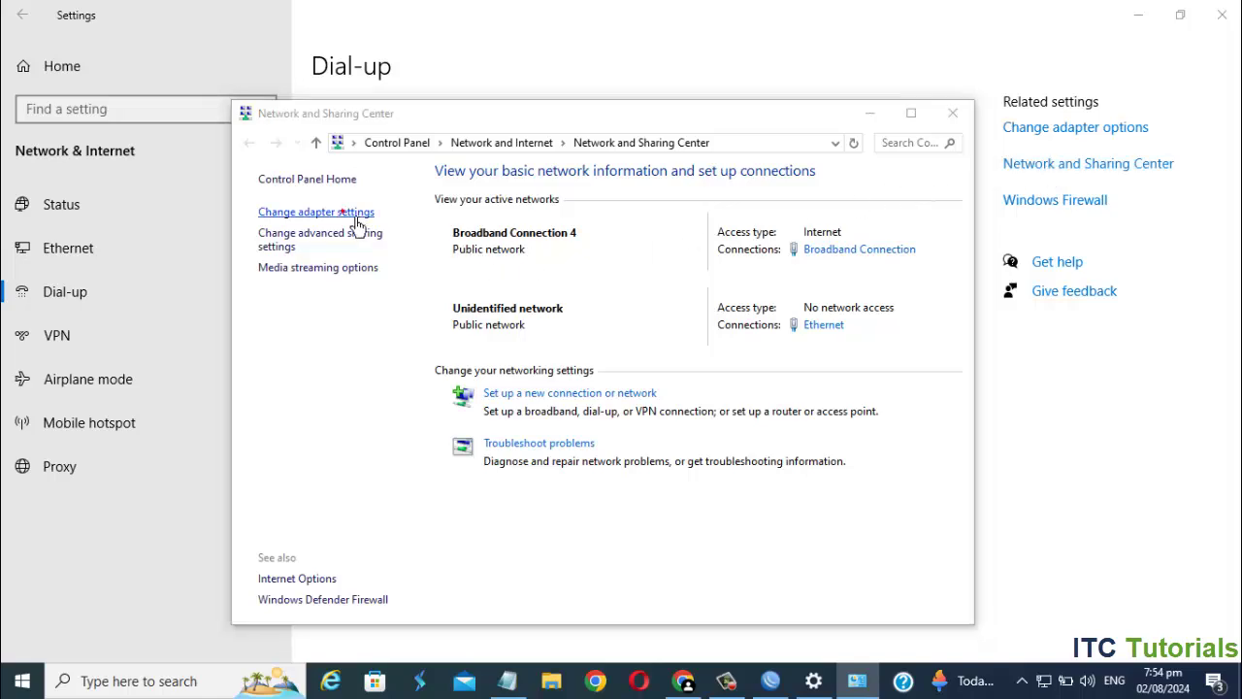
{"action": "left_click", "coordinate": [343, 252]}
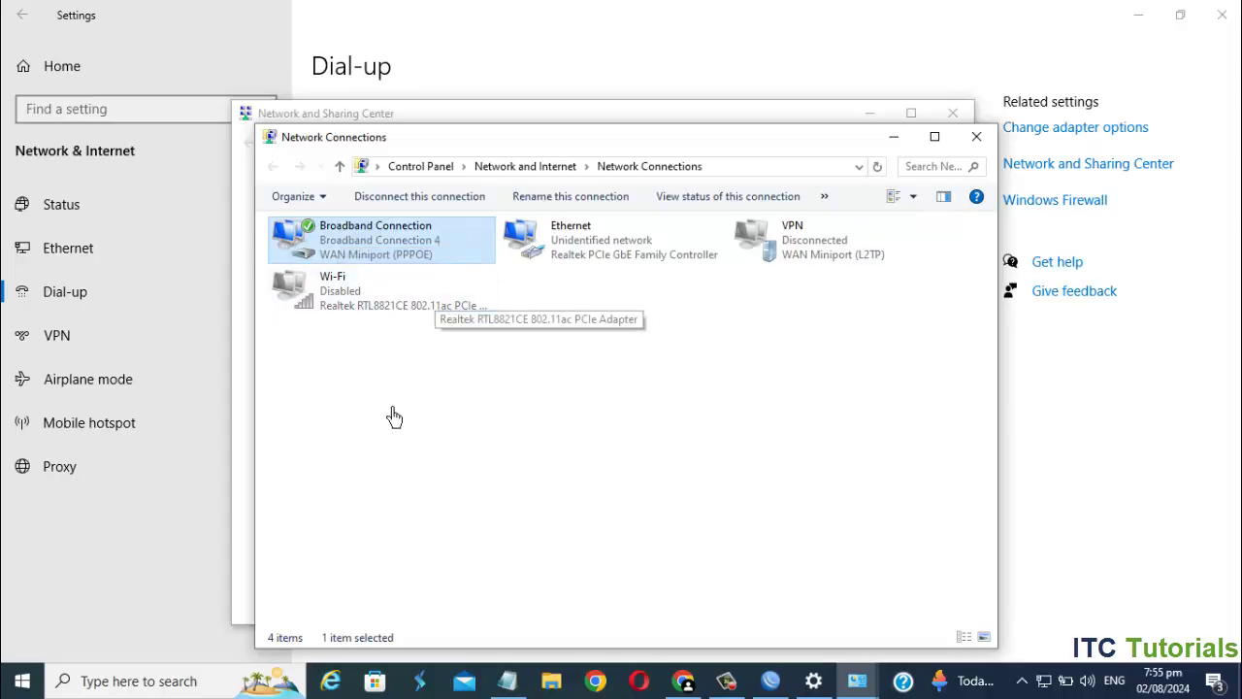
{"action": "double_click", "coordinate": [454, 264]}
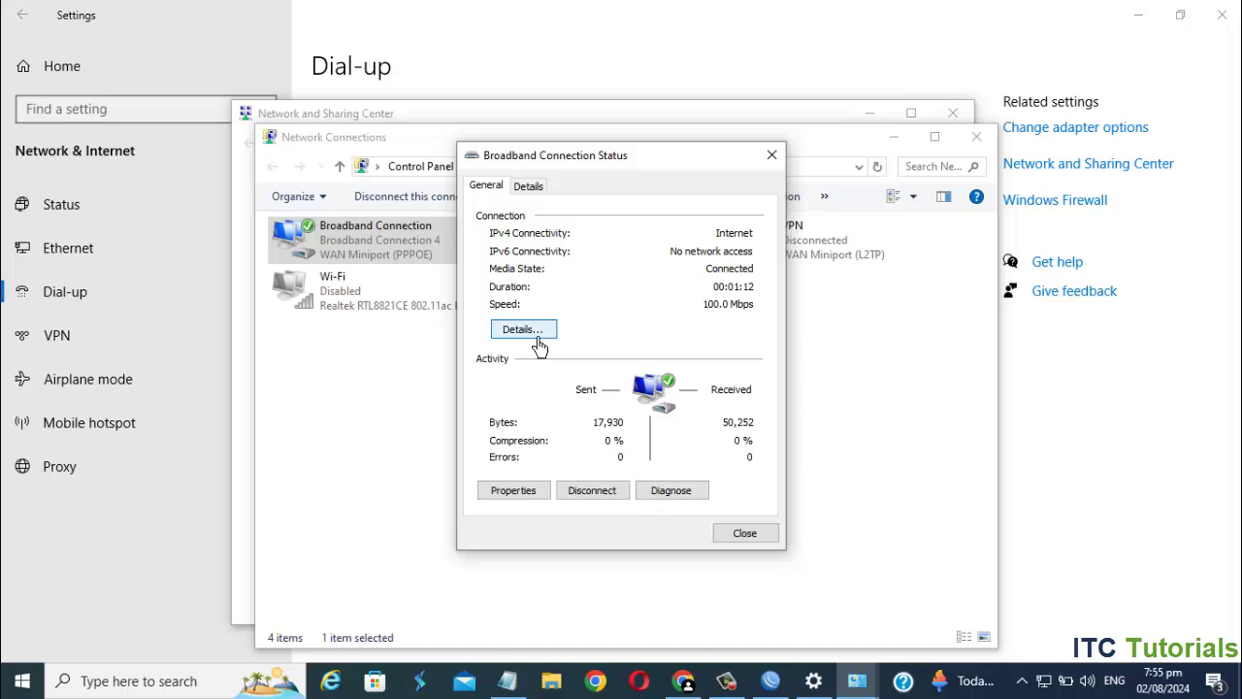
{"action": "left_click", "coordinate": [524, 330]}
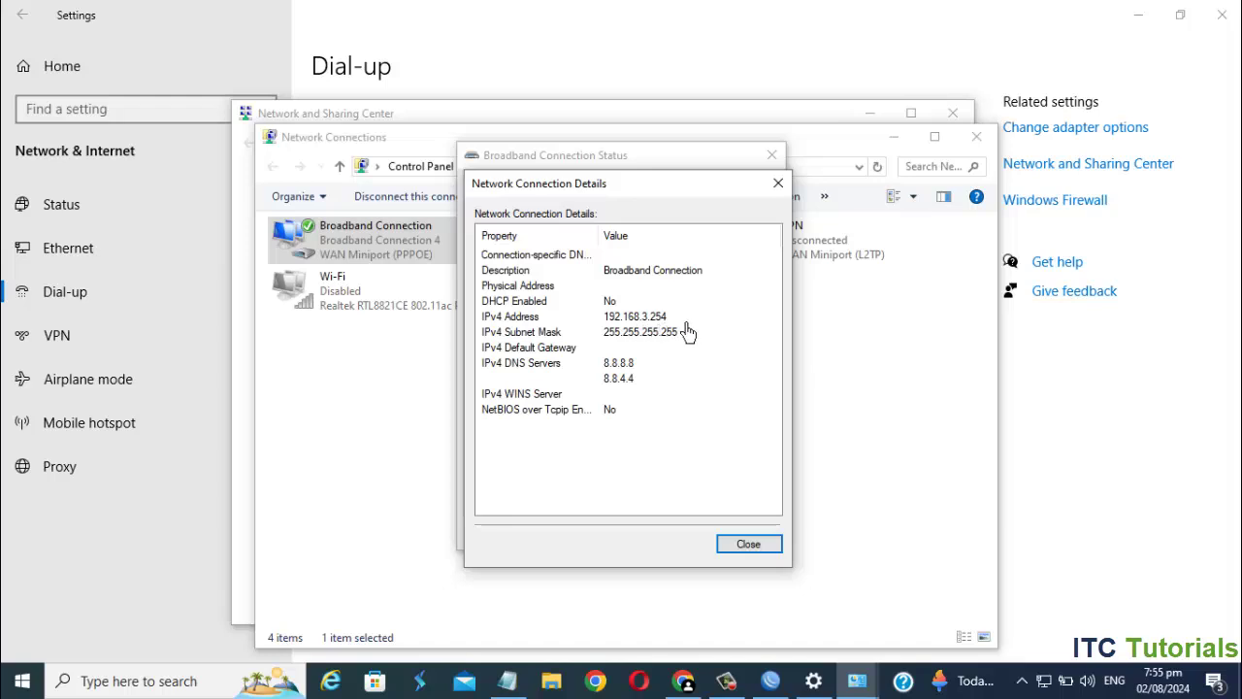
- Close the details, status, network adapters and Network and Sharing Center windows
{"action": "left_click", "coordinate": [767, 549]}
{"action": "left_click", "coordinate": [772, 155]}
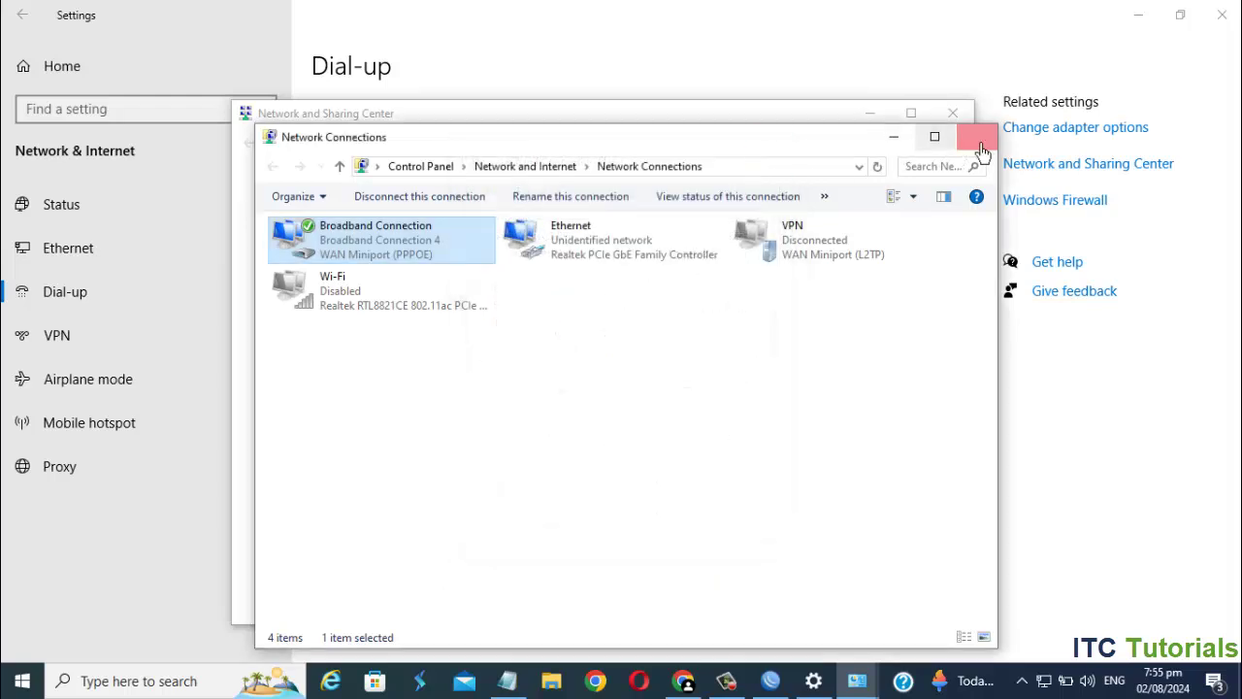
{"action": "left_click", "coordinate": [985, 149]}
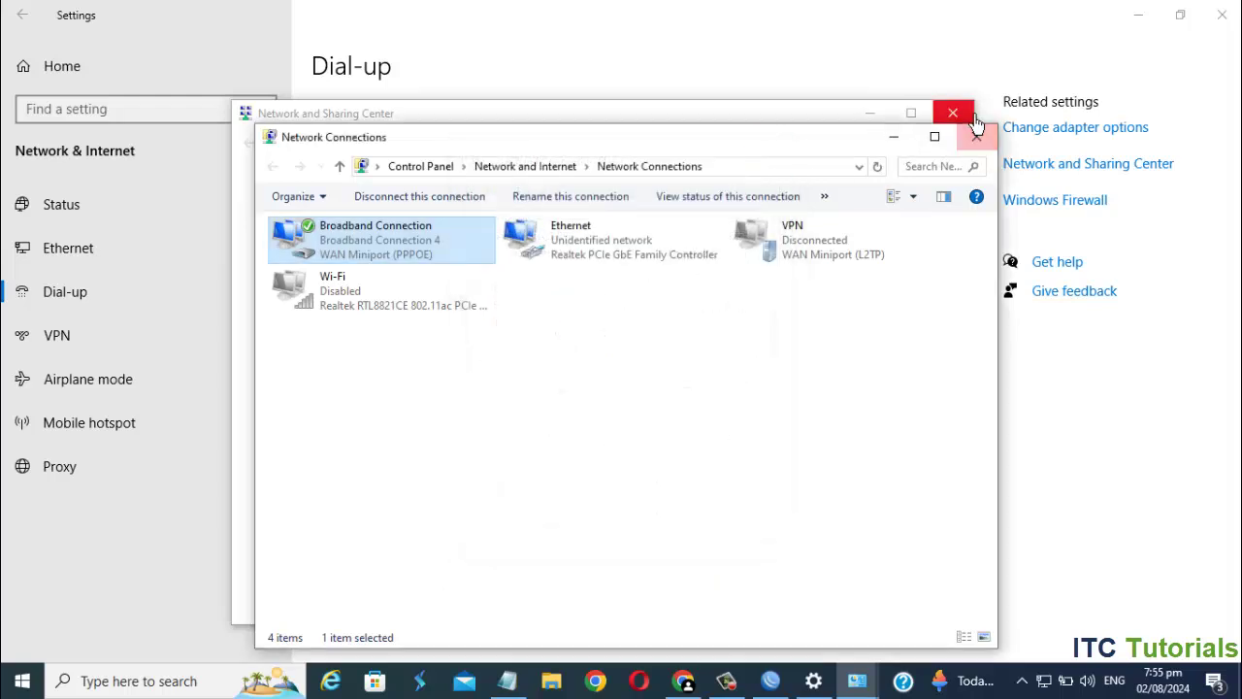
{"action": "left_click", "coordinate": [953, 113]}
{"action": "left_click", "coordinate": [898, 146]}
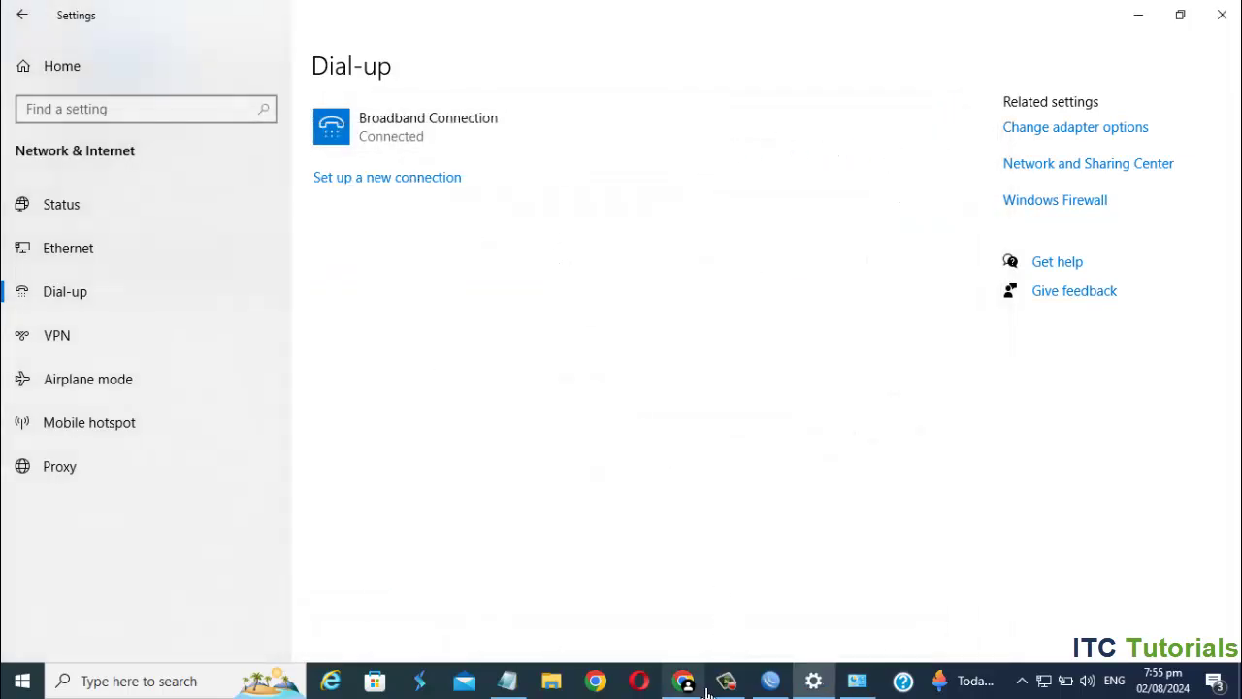
- Run a Fast.com speed test reporting 1.9 Mbps, then return to the dial-up settings
{"action": "left_click", "coordinate": [698, 687]}
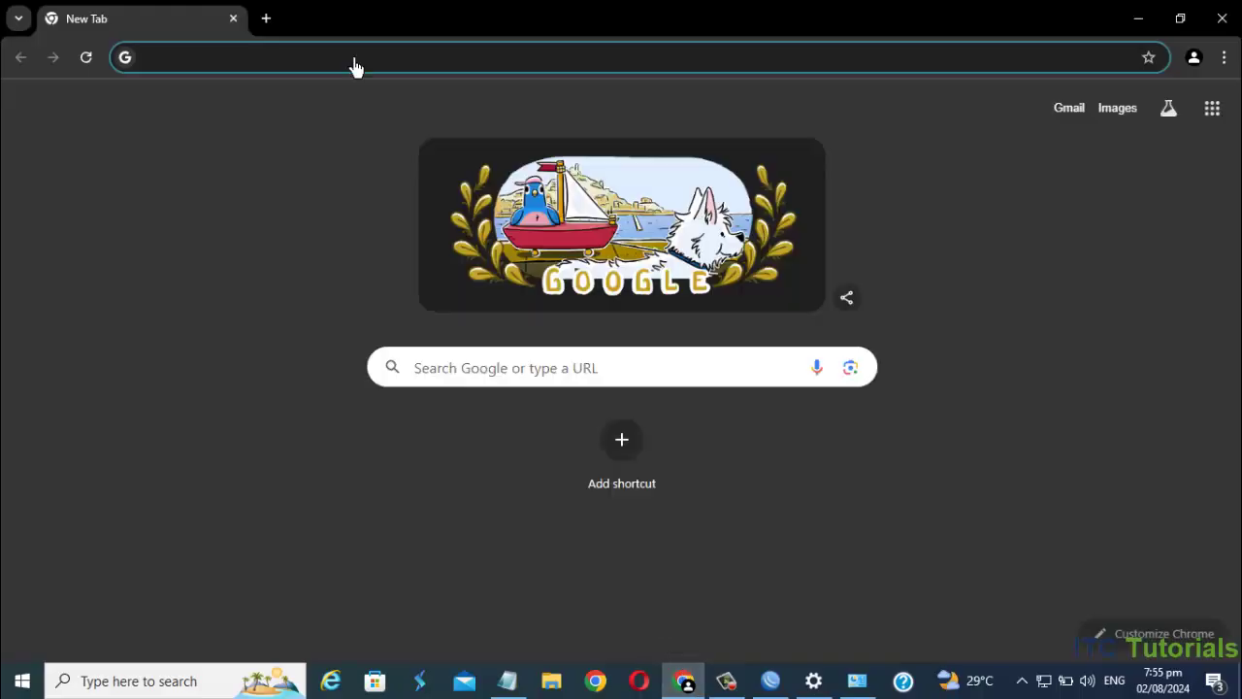
{"action": "type", "text": "f"}
{"action": "type", "text": "asy"}
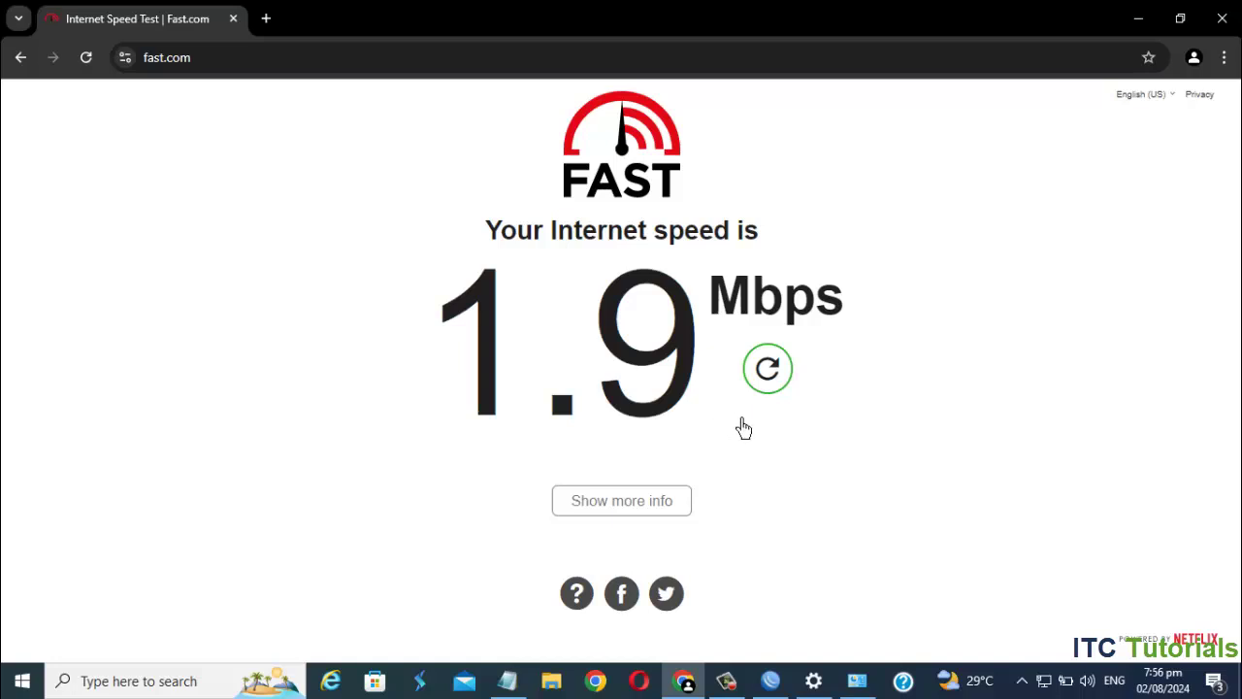
{"action": "left_click", "coordinate": [815, 682]}
- Disconnect and remove the existing Broadband Connection
{"action": "left_click", "coordinate": [474, 141]}
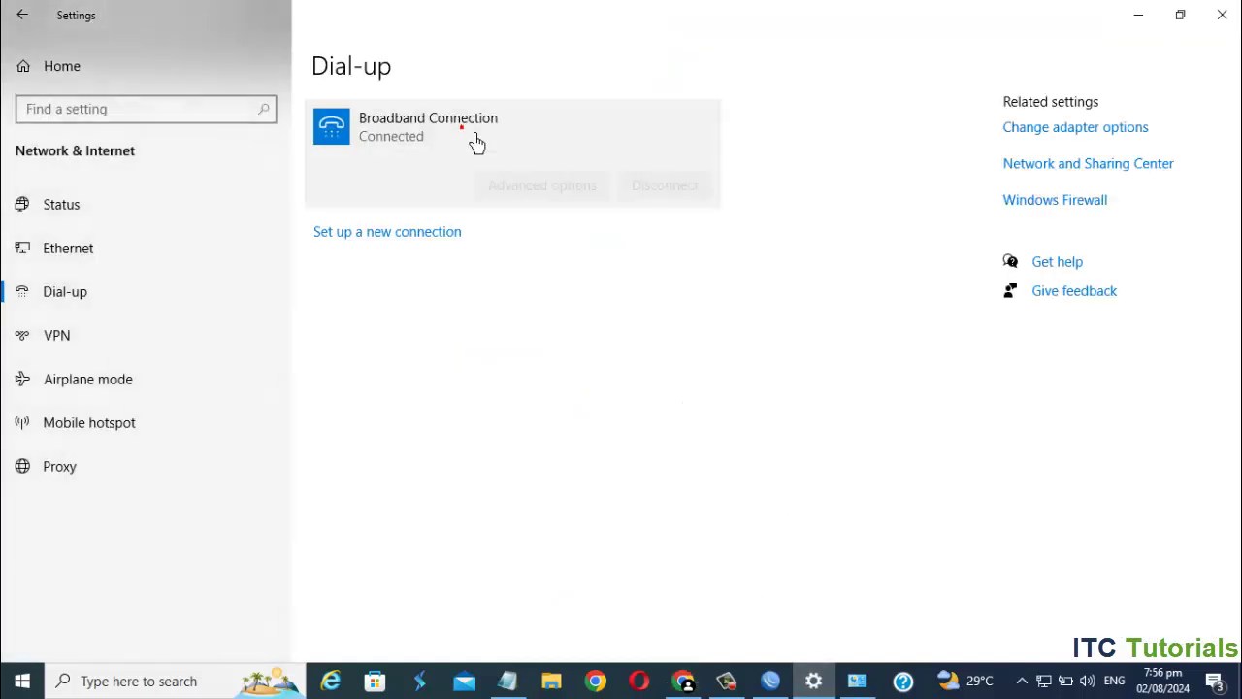
{"action": "left_click", "coordinate": [662, 186]}
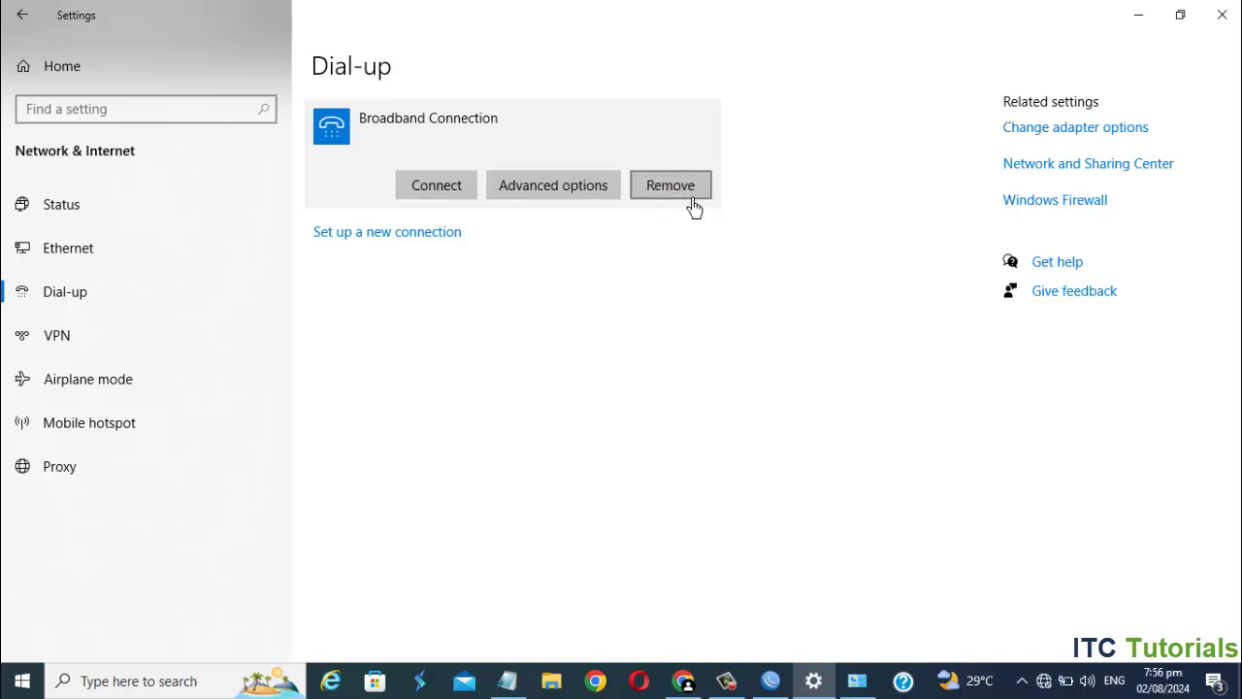
{"action": "left_click", "coordinate": [685, 205]}
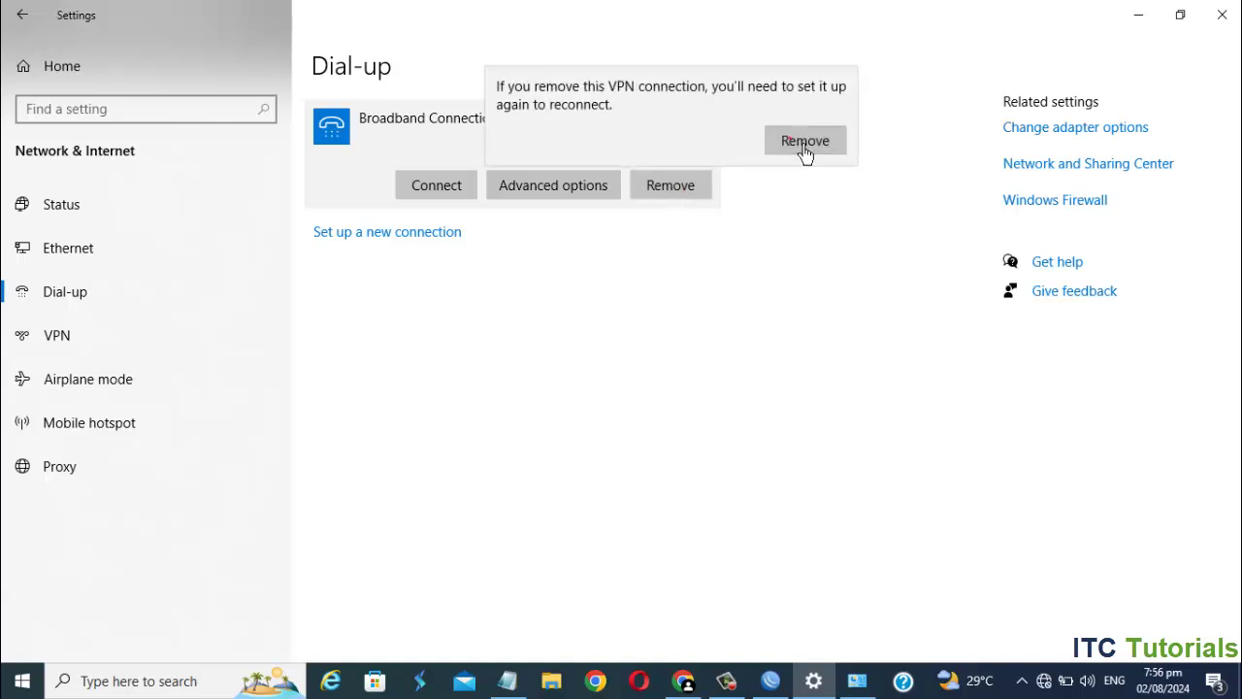
{"action": "left_click", "coordinate": [803, 144]}
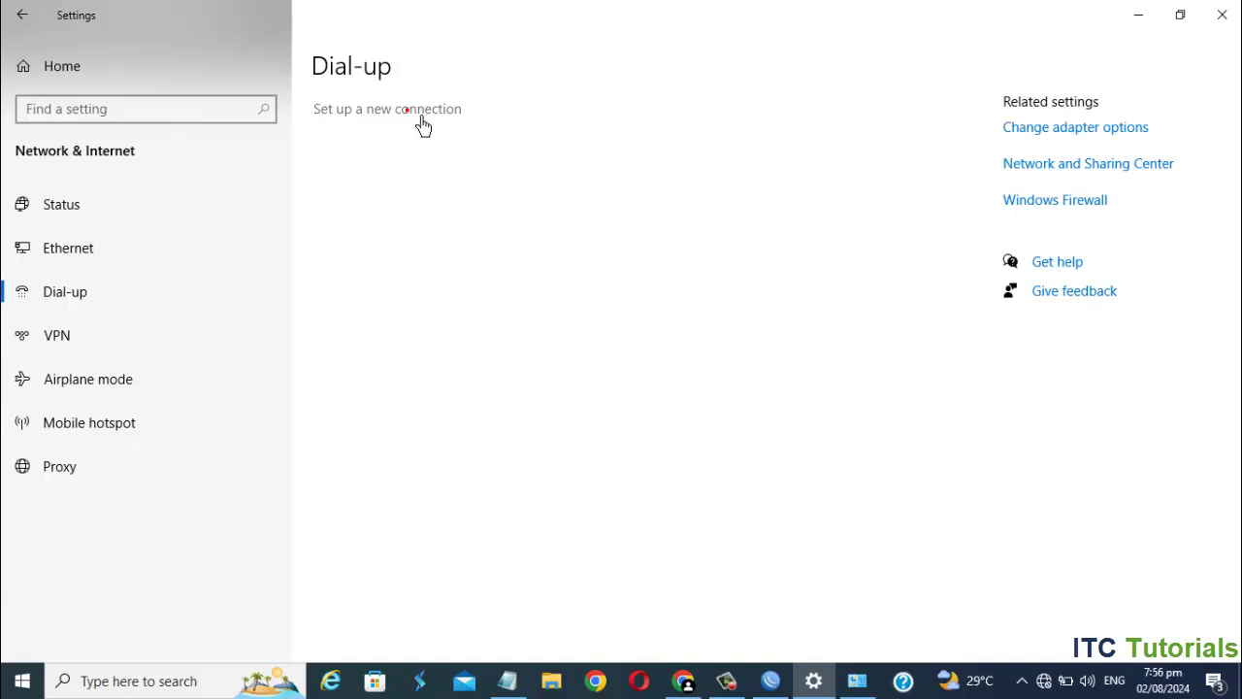
{"action": "left_click", "coordinate": [421, 116]}
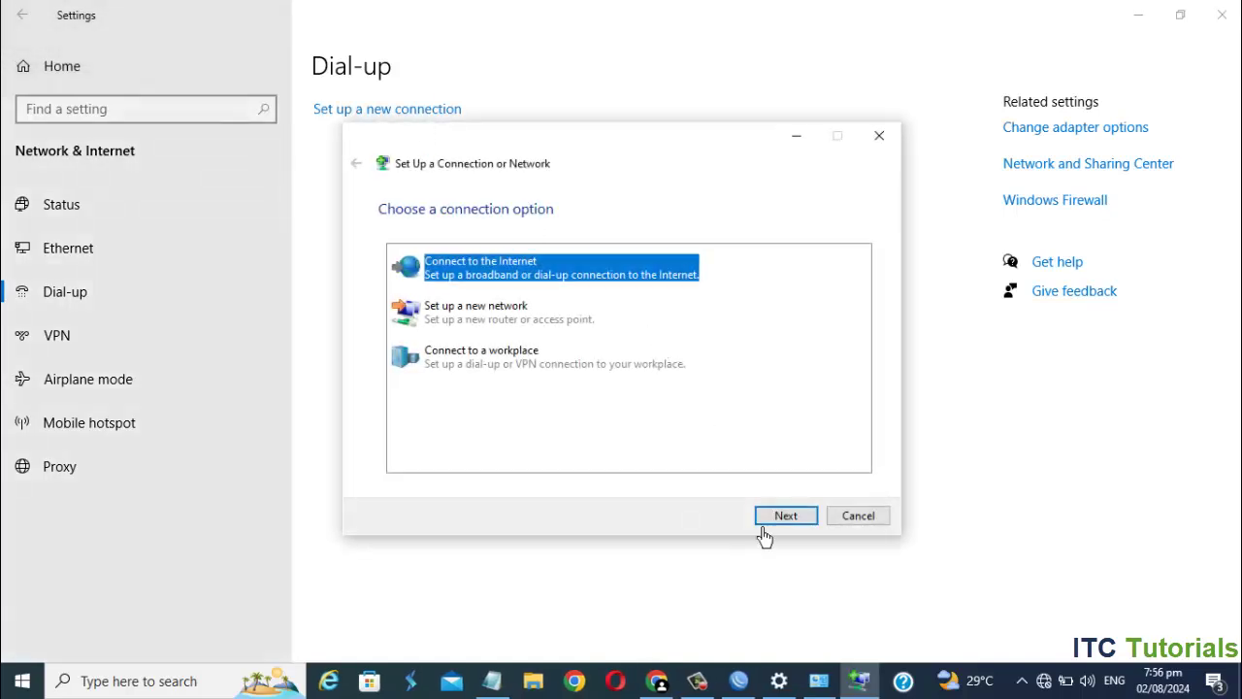
{"action": "left_click", "coordinate": [786, 515]}
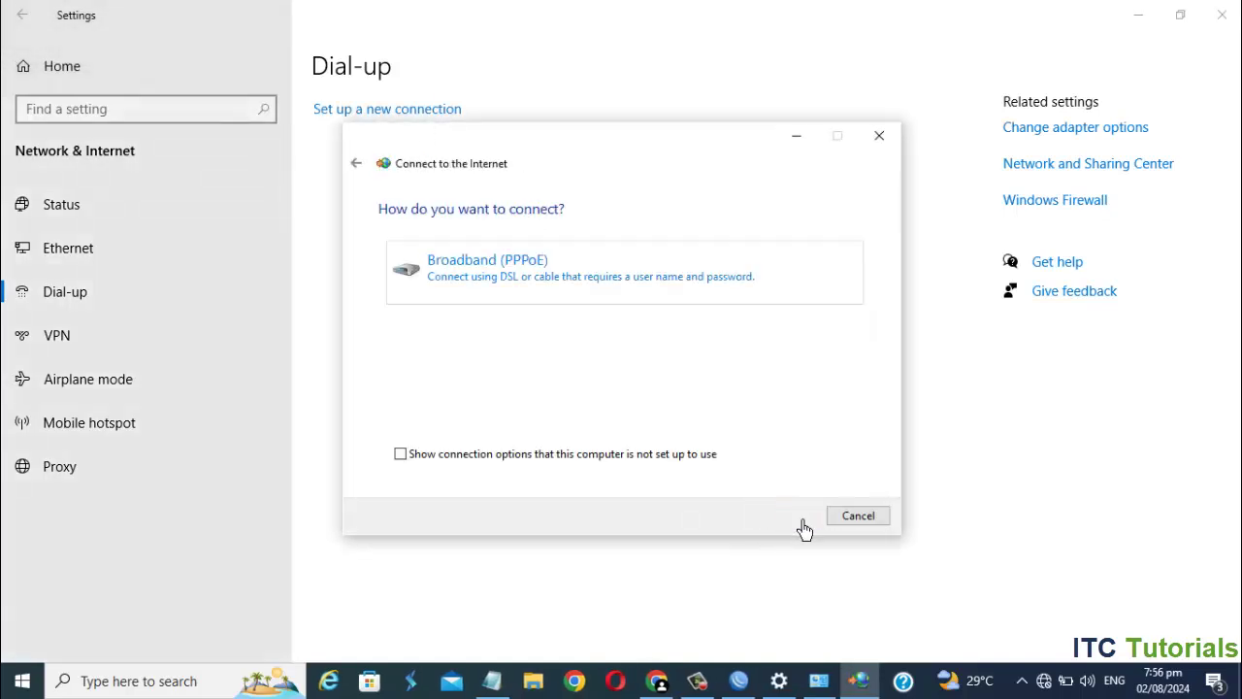
{"action": "left_click", "coordinate": [666, 263]}
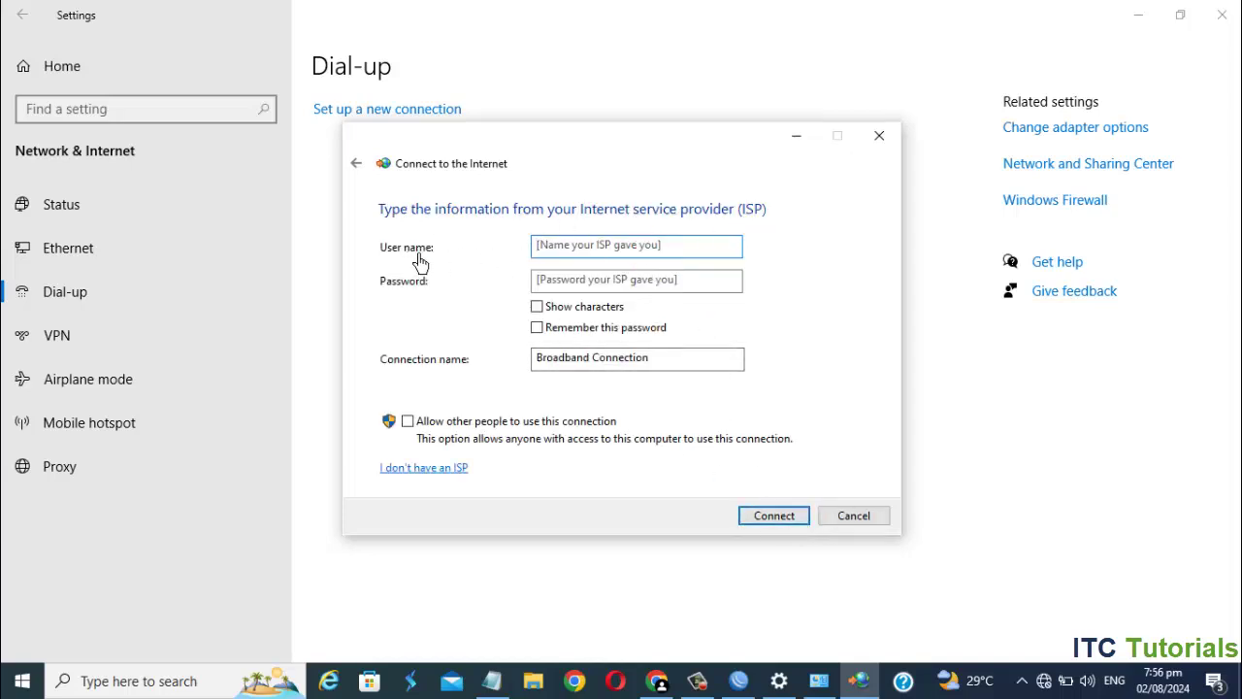
{"action": "left_click", "coordinate": [582, 247]}
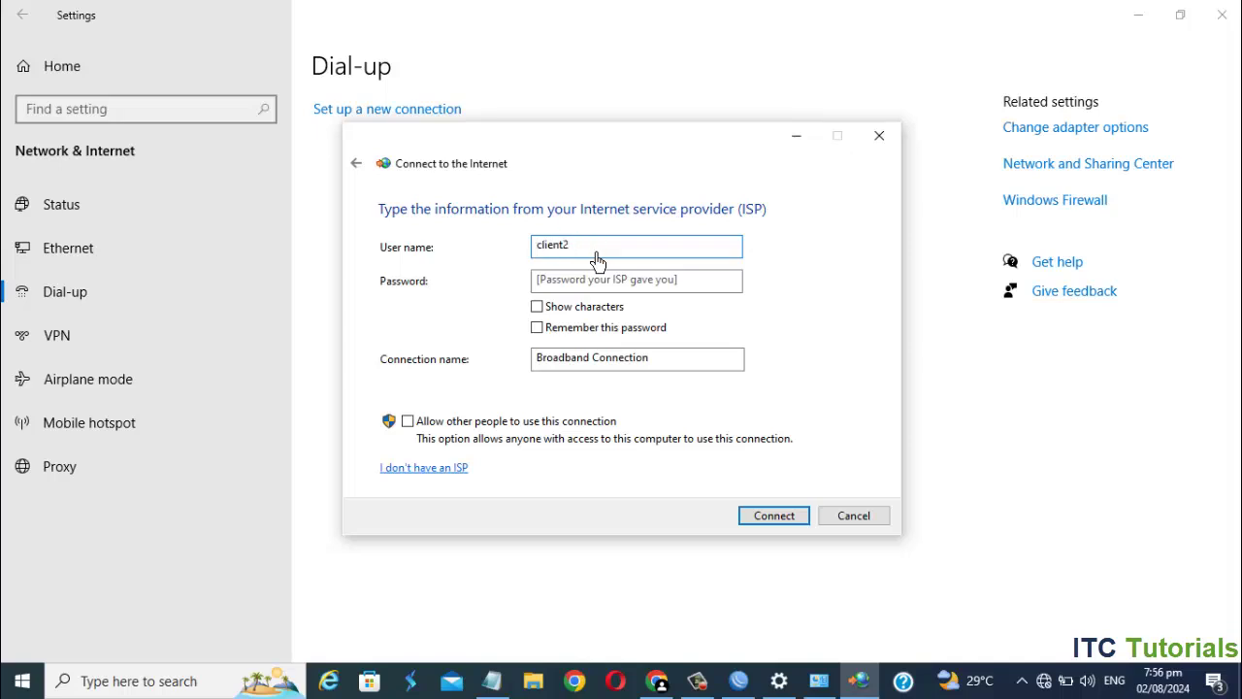
{"action": "left_click", "coordinate": [569, 281]}
{"action": "left_click", "coordinate": [540, 307]}
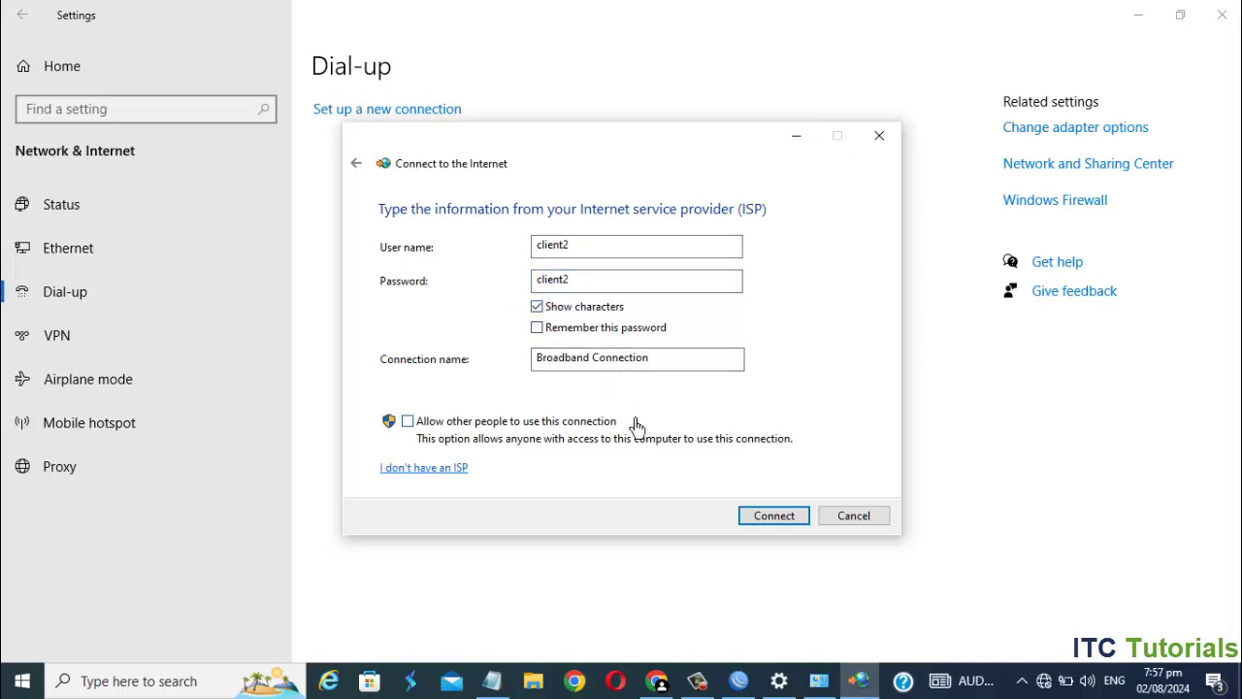
{"action": "left_click", "coordinate": [774, 517]}
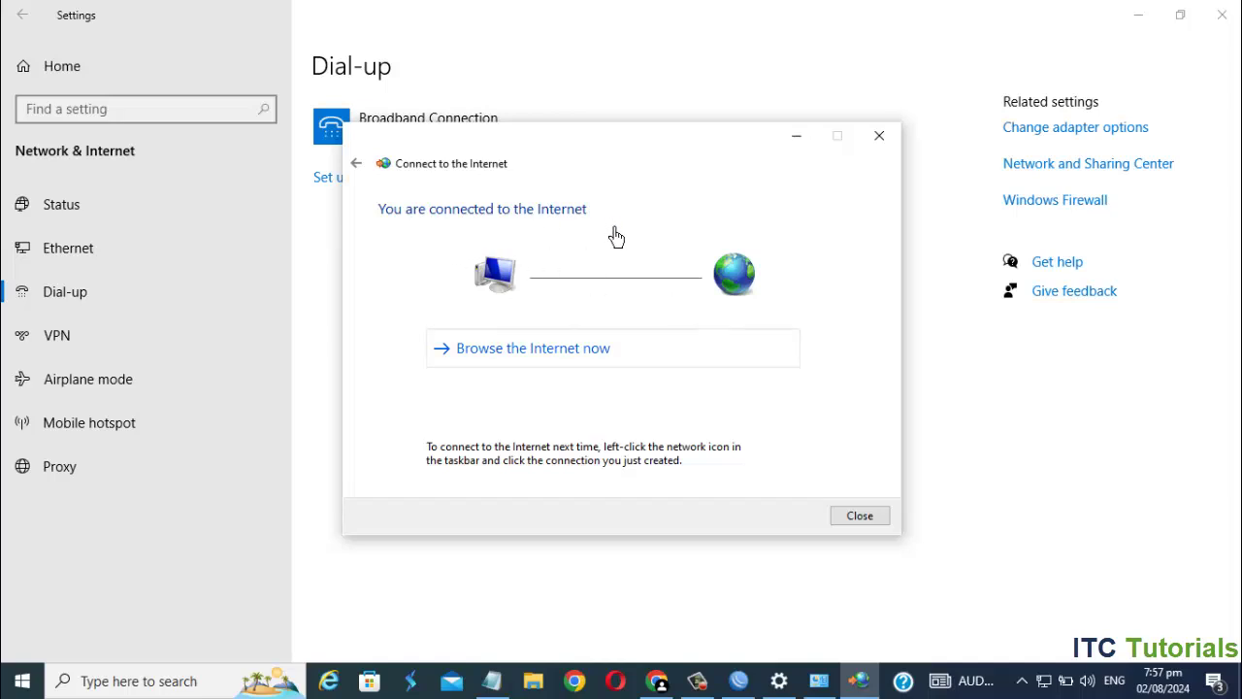
{"action": "left_click", "coordinate": [859, 515]}
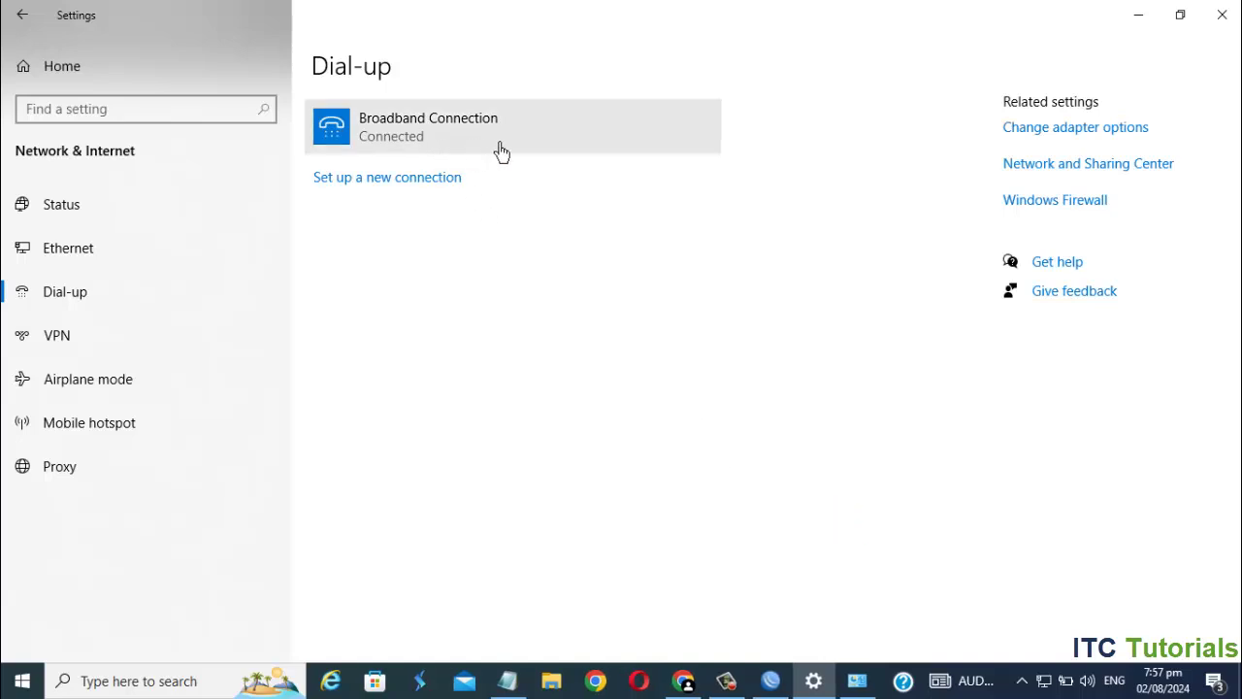
- Rerun the Fast.com speed test until it reports 3.8 Mbps
{"action": "left_click", "coordinate": [701, 690]}
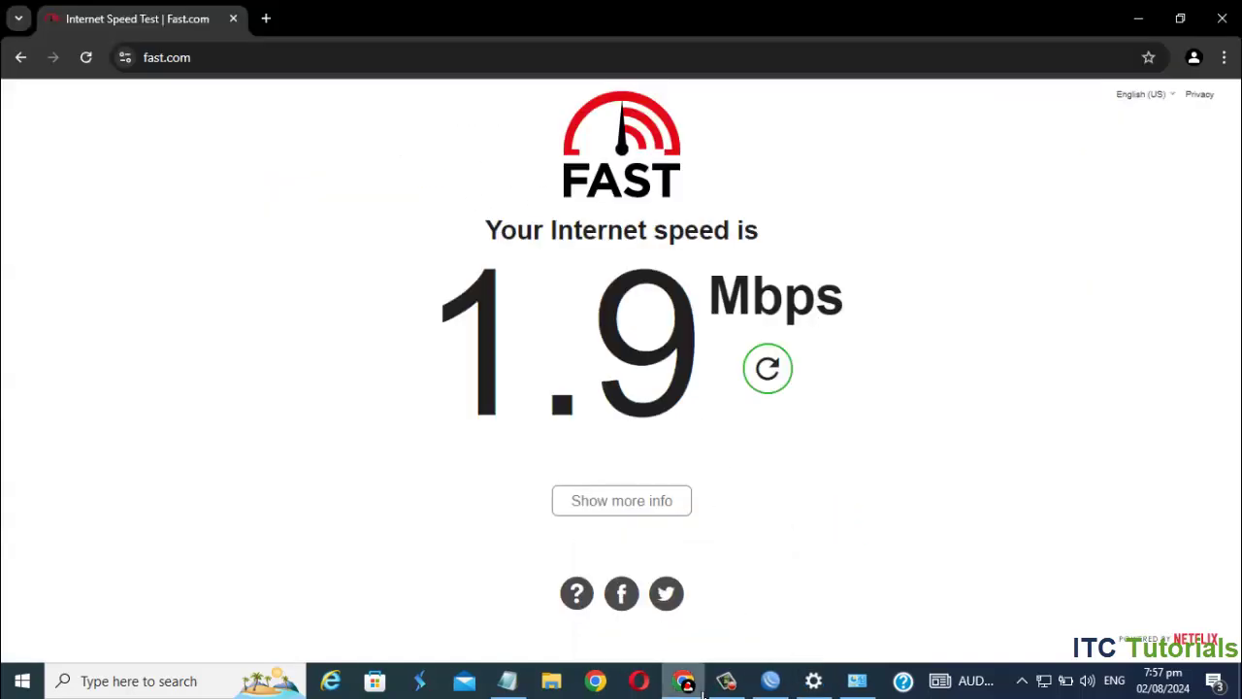
{"action": "left_click", "coordinate": [775, 357]}
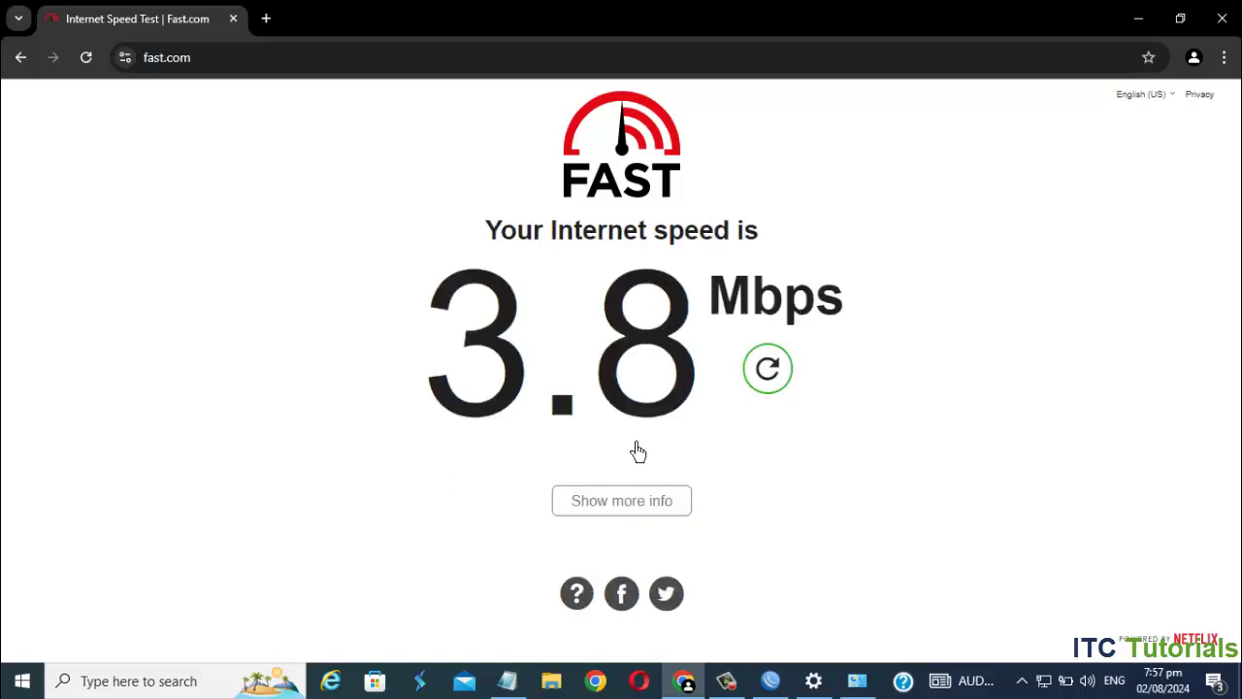
{"action": "left_click", "coordinate": [769, 371]}
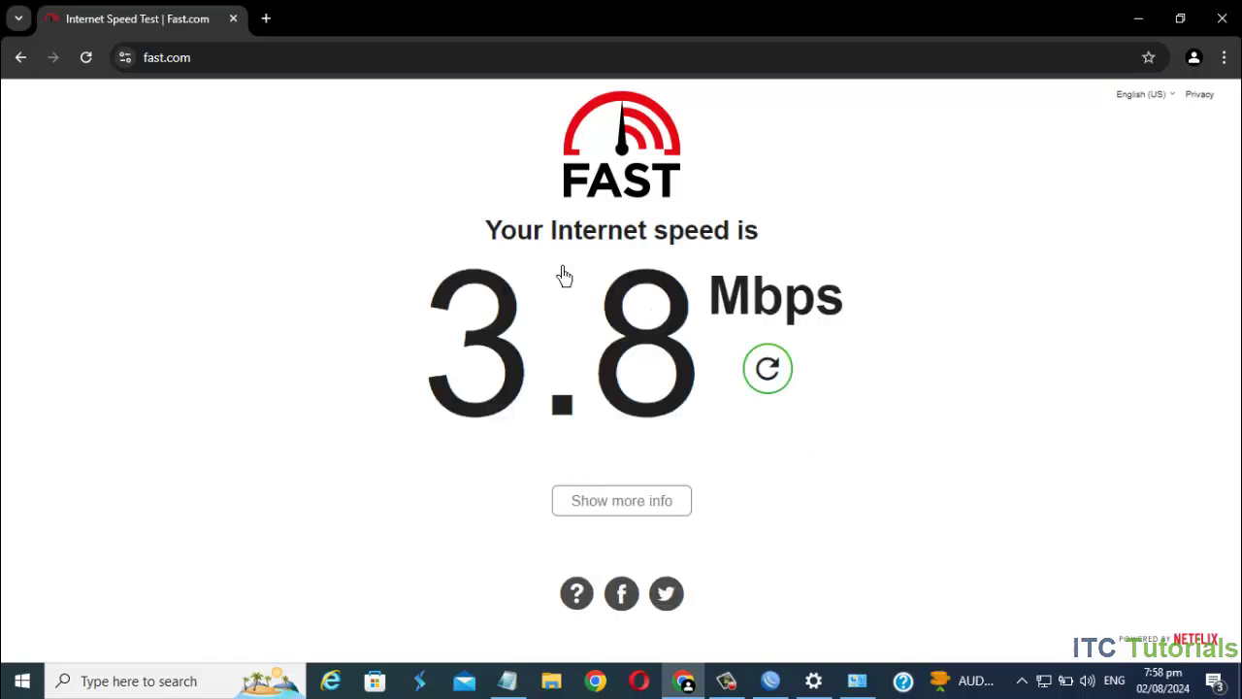
- Load youtube.com in a new browser tab
{"action": "left_click", "coordinate": [274, 26]}
{"action": "left_click", "coordinate": [295, 56]}
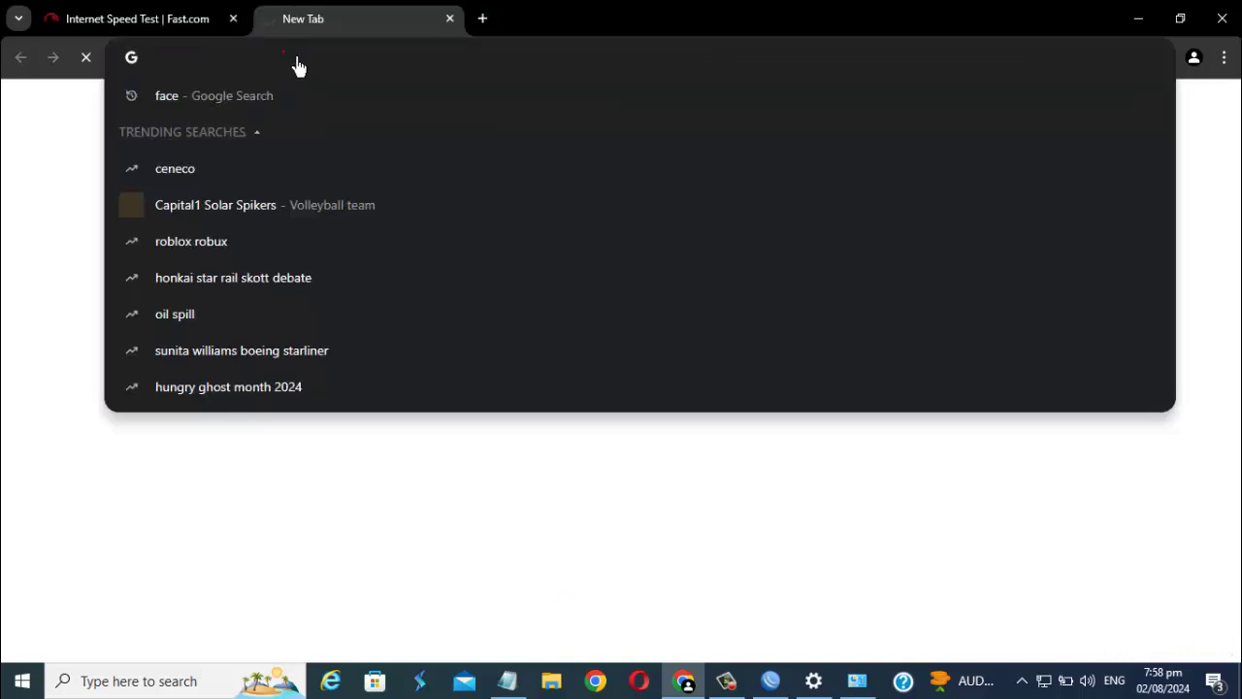
{"action": "type", "text": "youtube.c"}
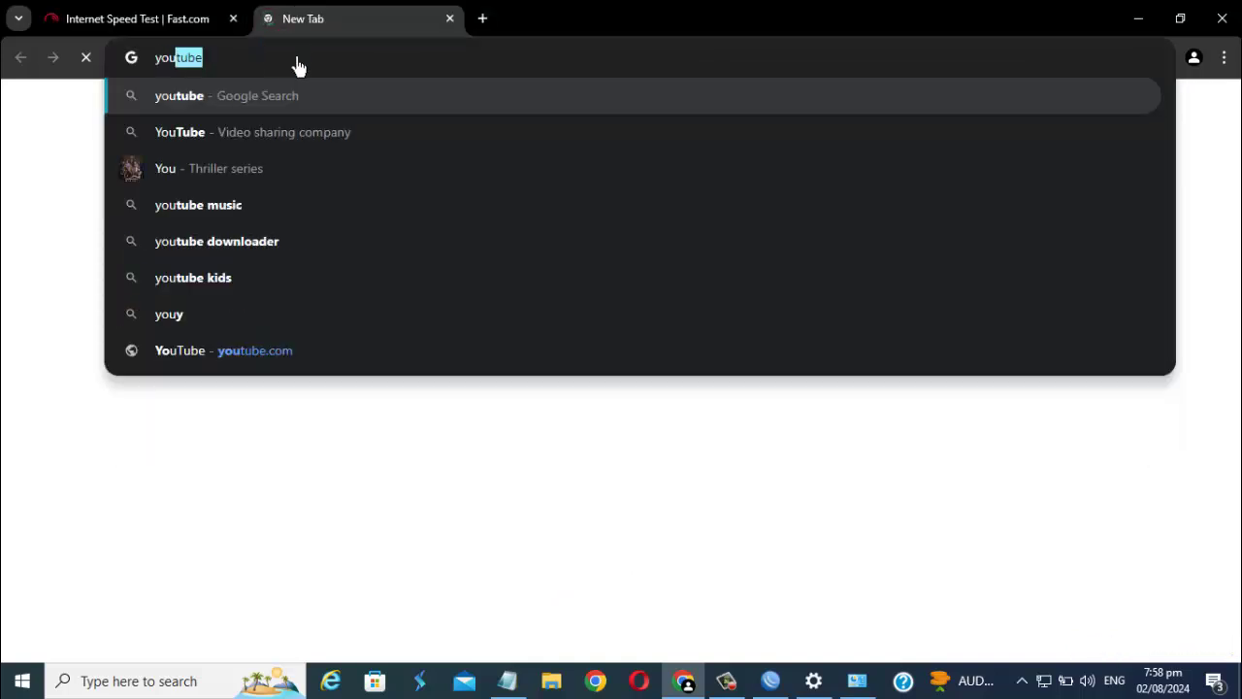
{"action": "type", "text": "om"}
{"action": "key", "text": "Return"}
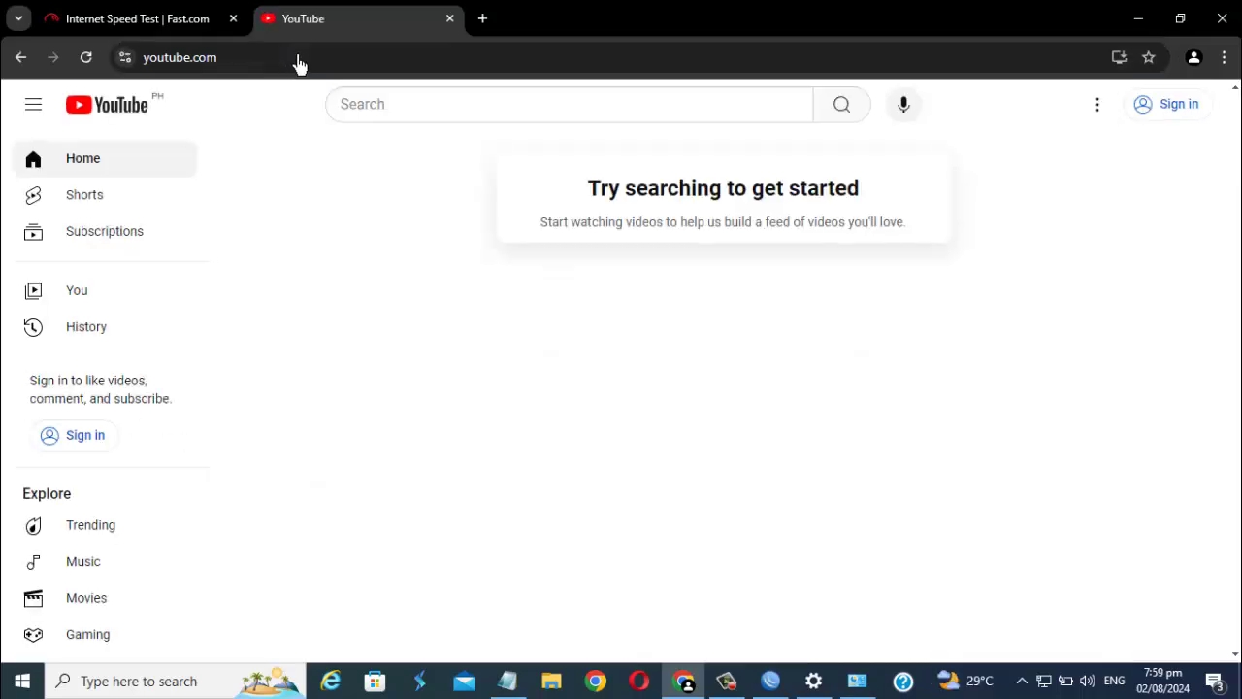
- Search YouTube for 'Information Technology Channel' and open the channel from the results
{"action": "left_click", "coordinate": [408, 121]}
{"action": "type", "text": "Inf"}
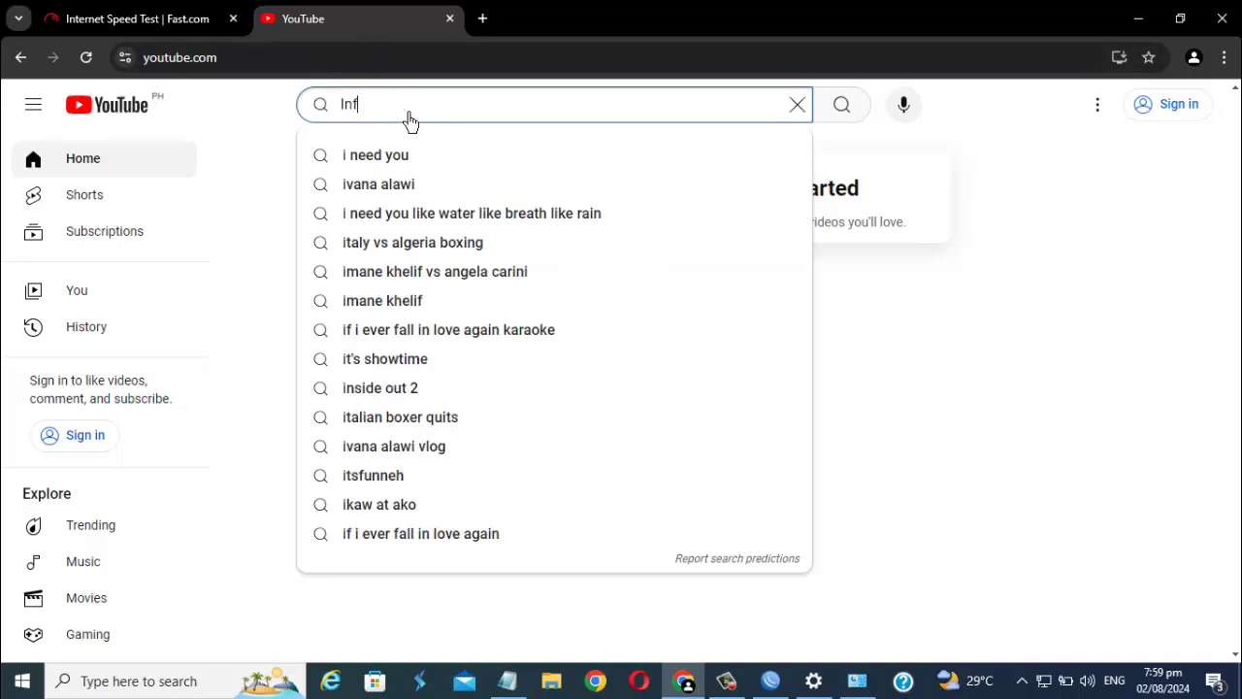
{"action": "type", "text": "ormation Technology Chn"}
{"action": "key", "text": "BackSpace"}
{"action": "type", "text": "annel"}
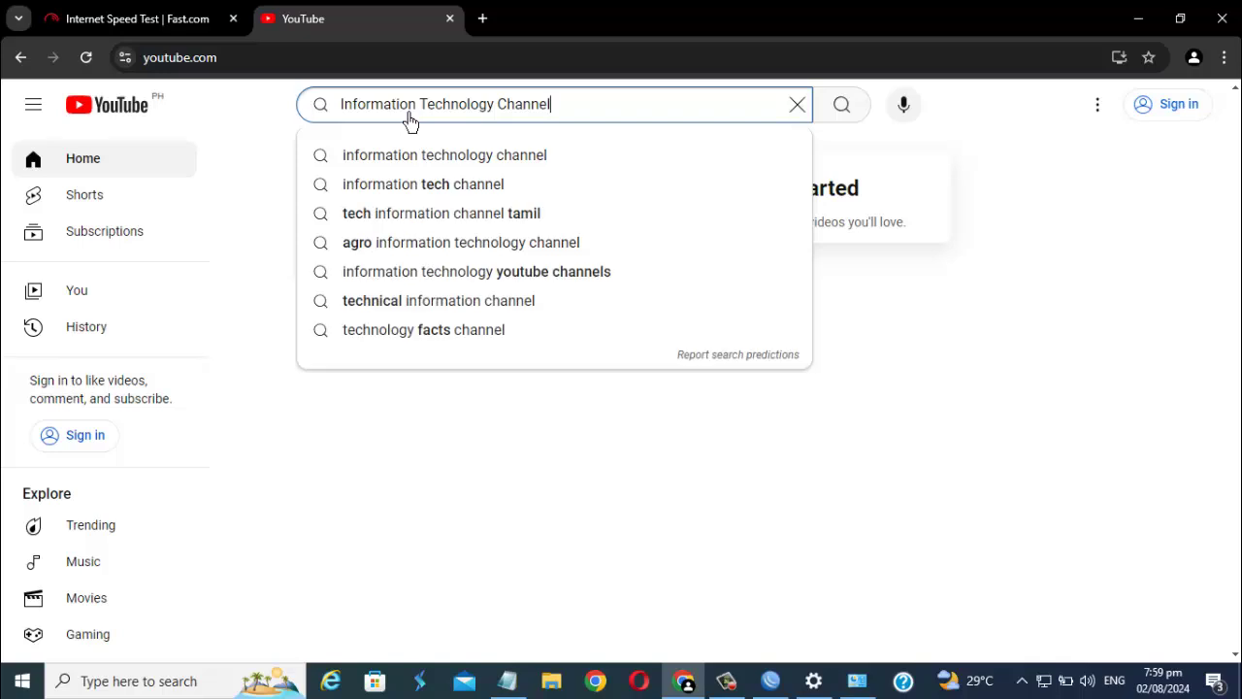
{"action": "key", "text": "Return"}
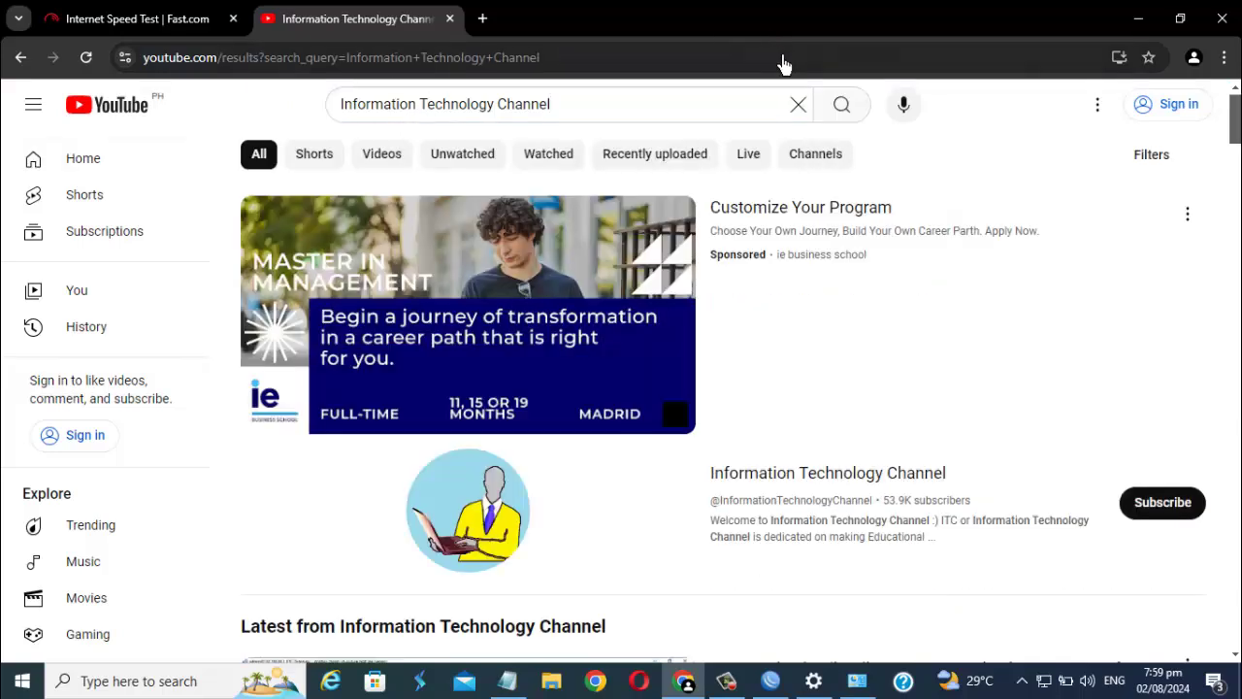
{"action": "scroll", "coordinate": [989, 538], "scroll_direction": "down", "scroll_amount": 1}
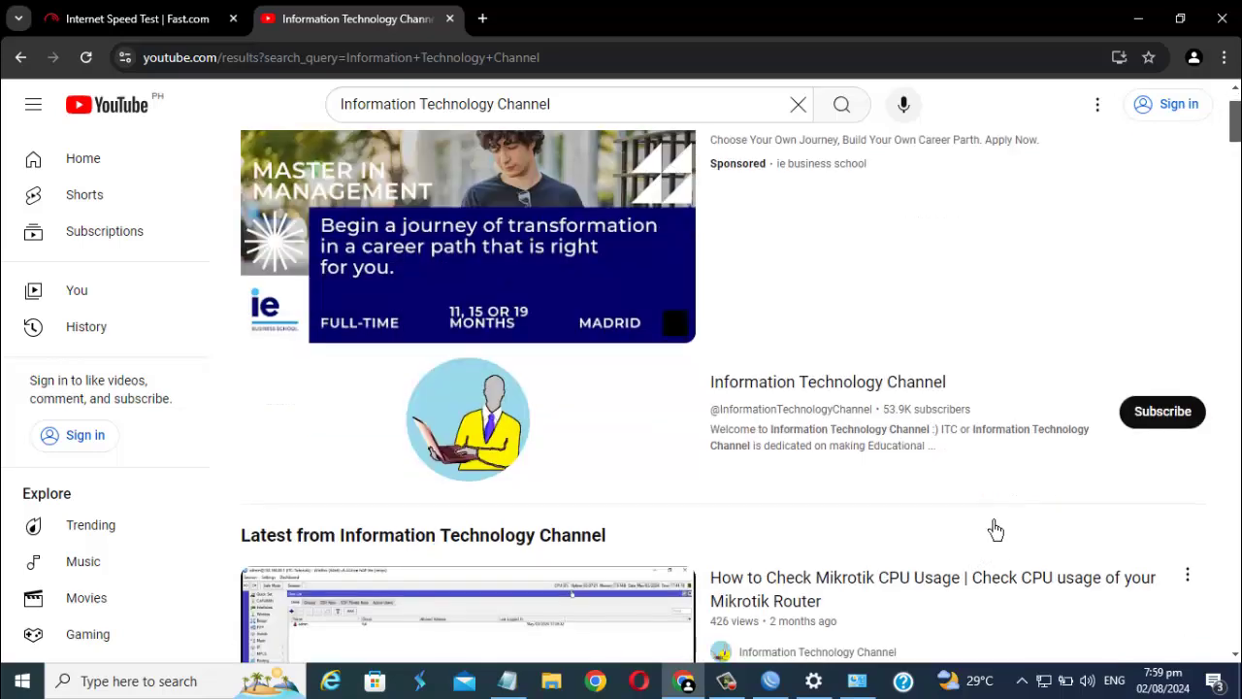
{"action": "scroll", "coordinate": [915, 302], "scroll_direction": "up", "scroll_amount": 1}
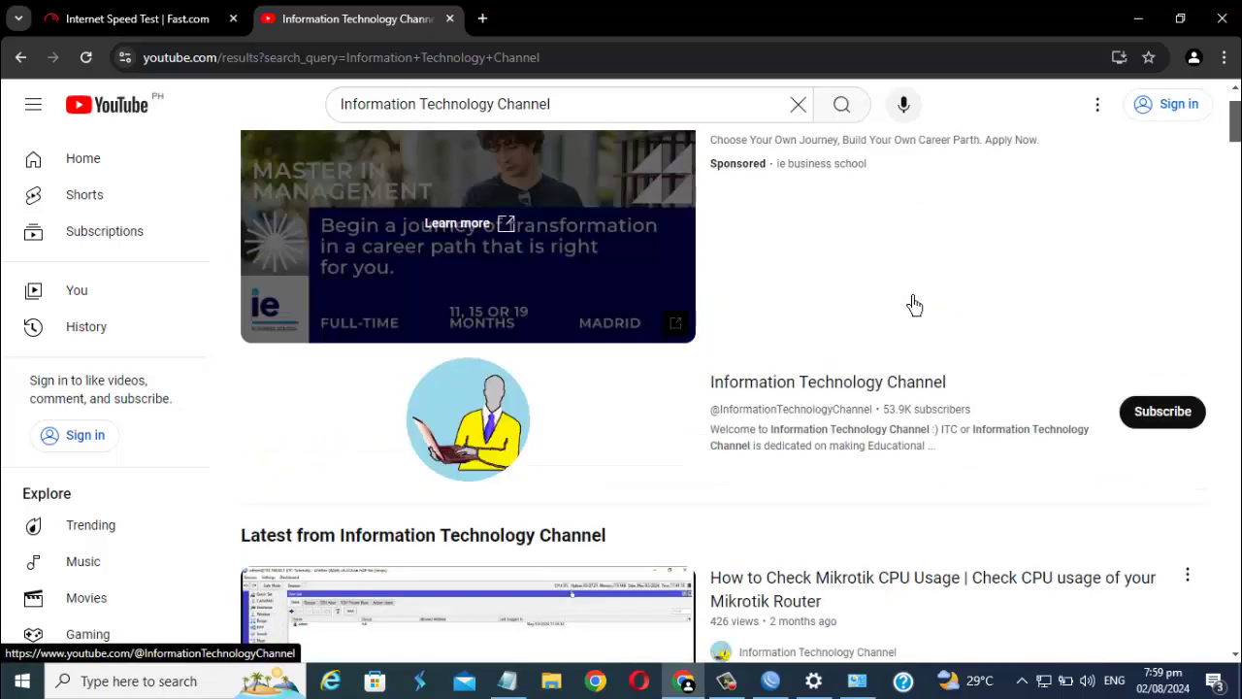
{"action": "left_click", "coordinate": [887, 381]}
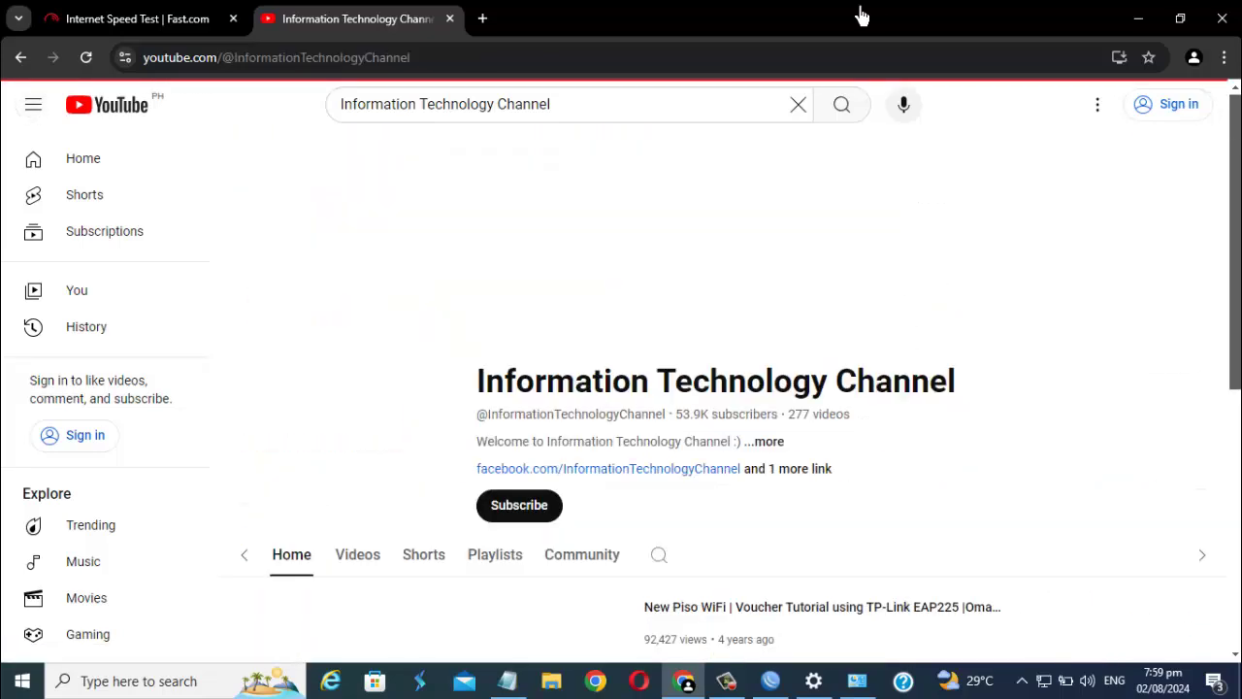